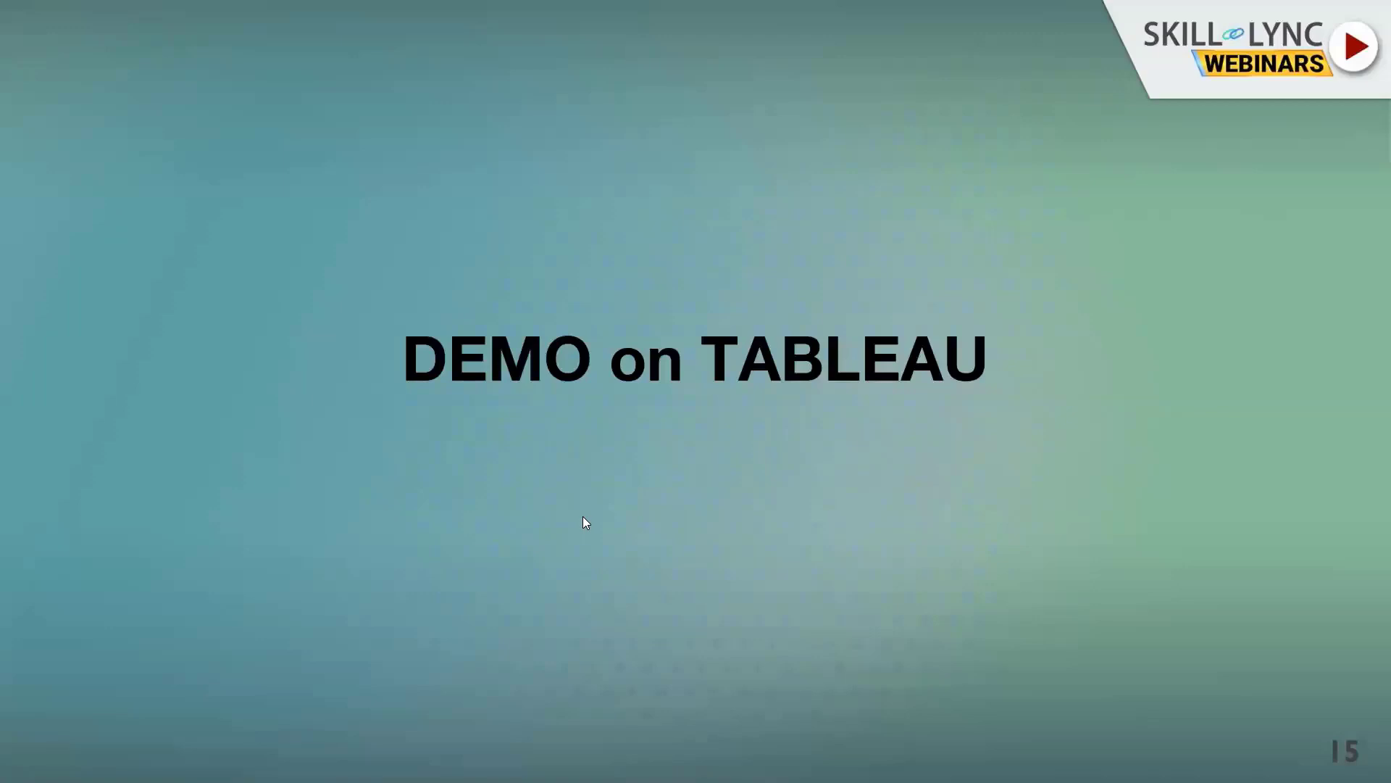
# Step: Switch to Tableau, open the Sample - Superstore saved data source and widen the data pane
pyautogui.hotkey('alt', 'Tab')
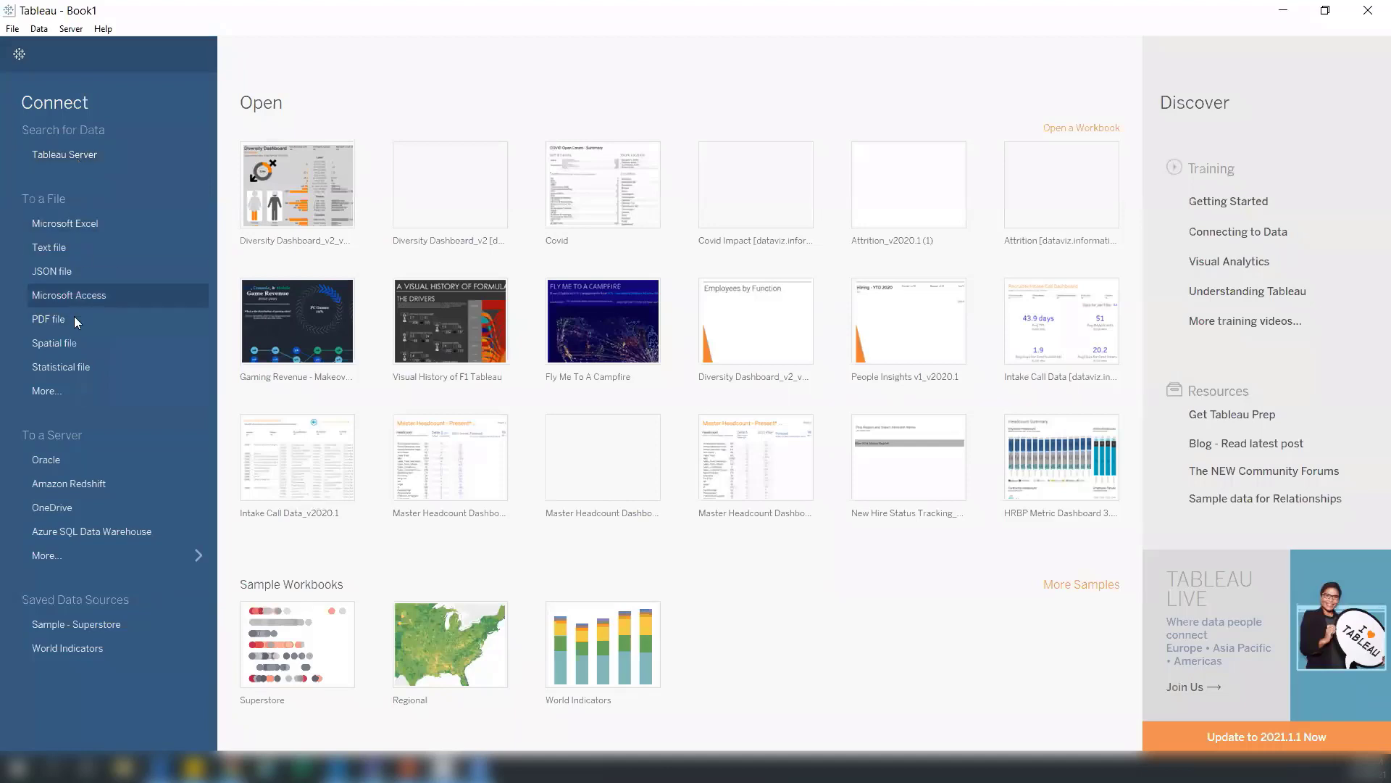
pyautogui.click(107, 558)
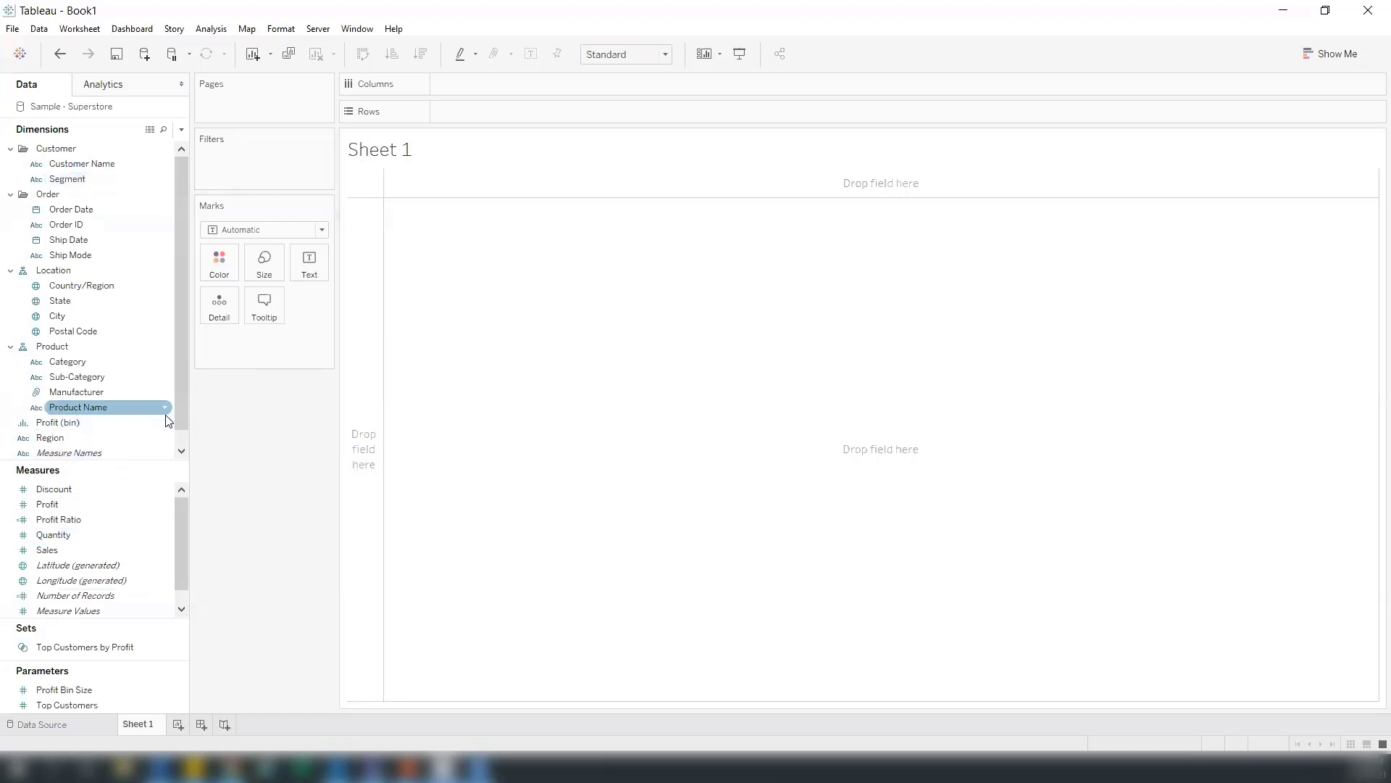
pyautogui.moveTo(189, 421); pyautogui.dragTo(289, 420)
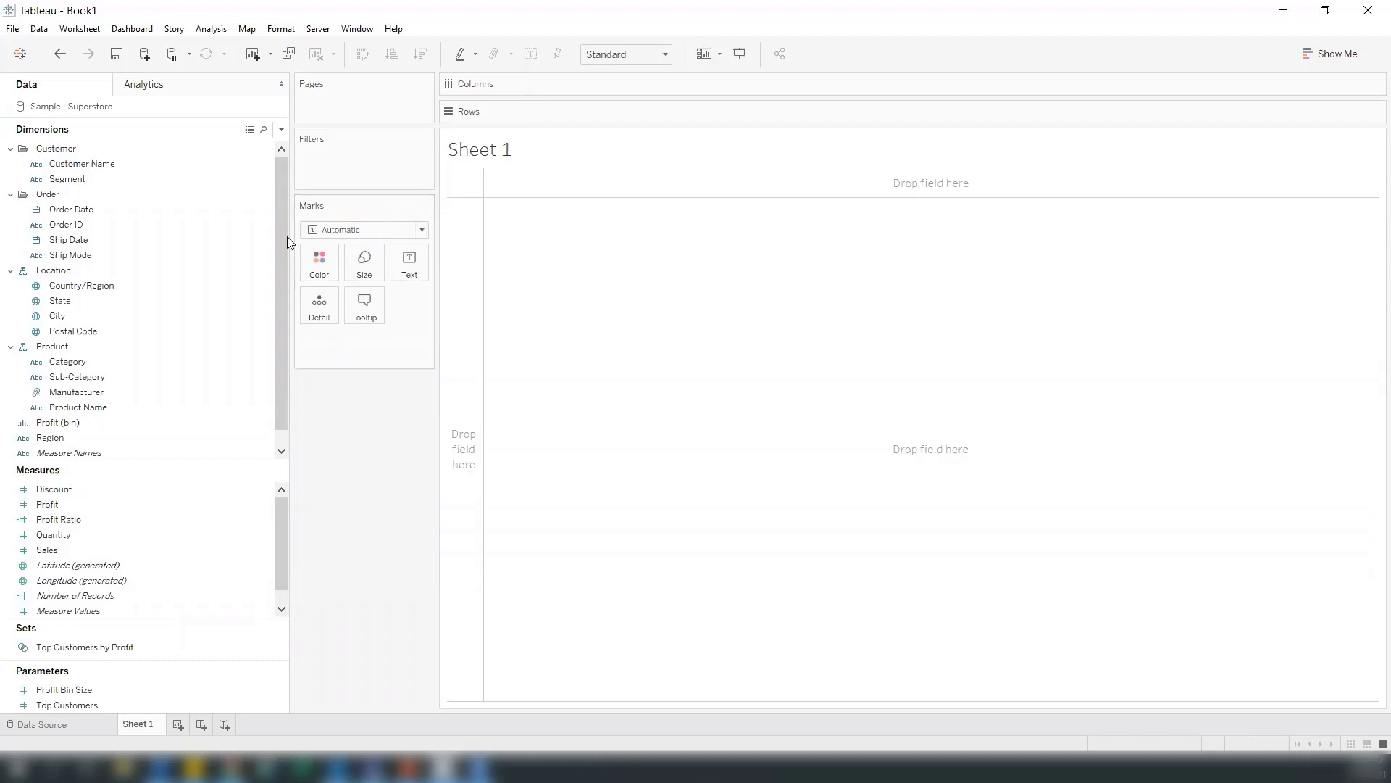
# Step: Build a text table with Category and Sub-Category as rows and Sales as the displayed values
pyautogui.moveTo(98, 366); pyautogui.dragTo(502, 252)
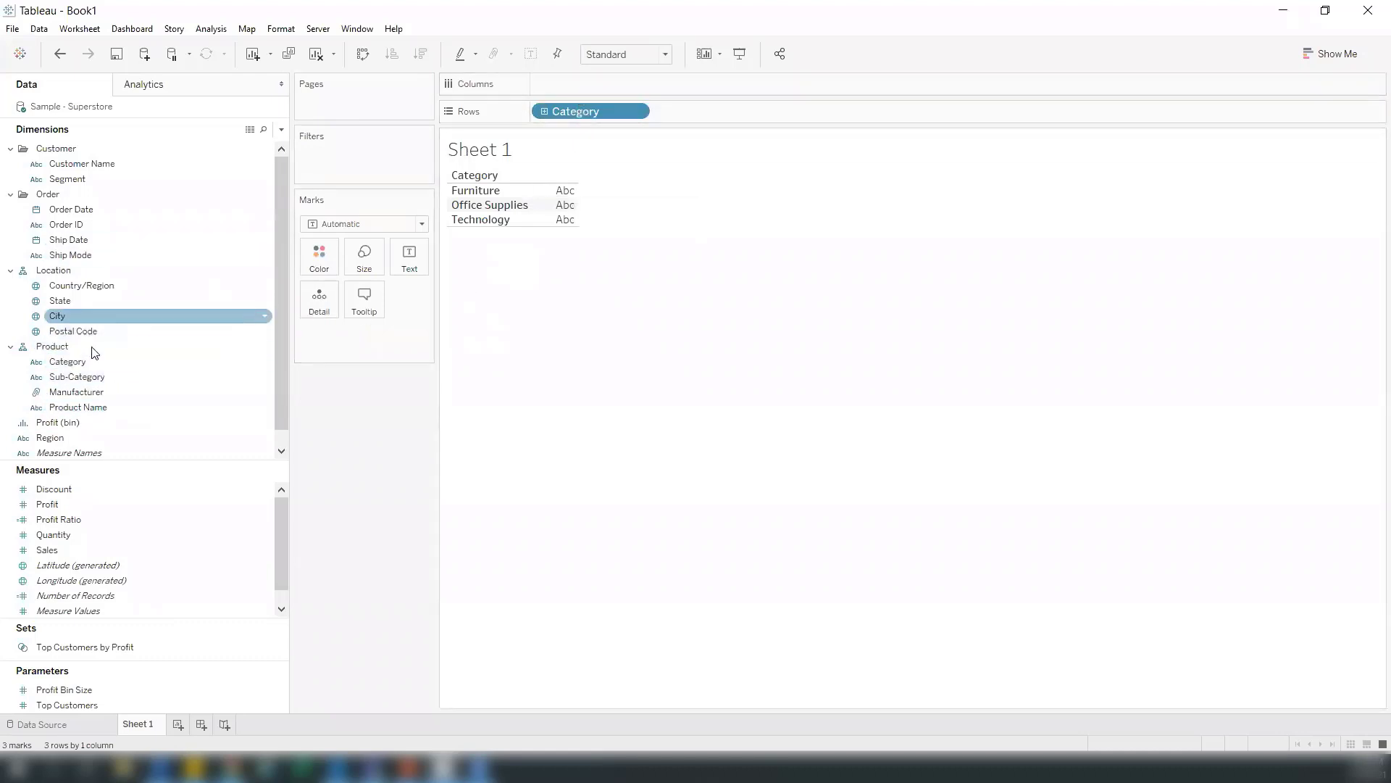
pyautogui.moveTo(91, 378); pyautogui.dragTo(697, 113)
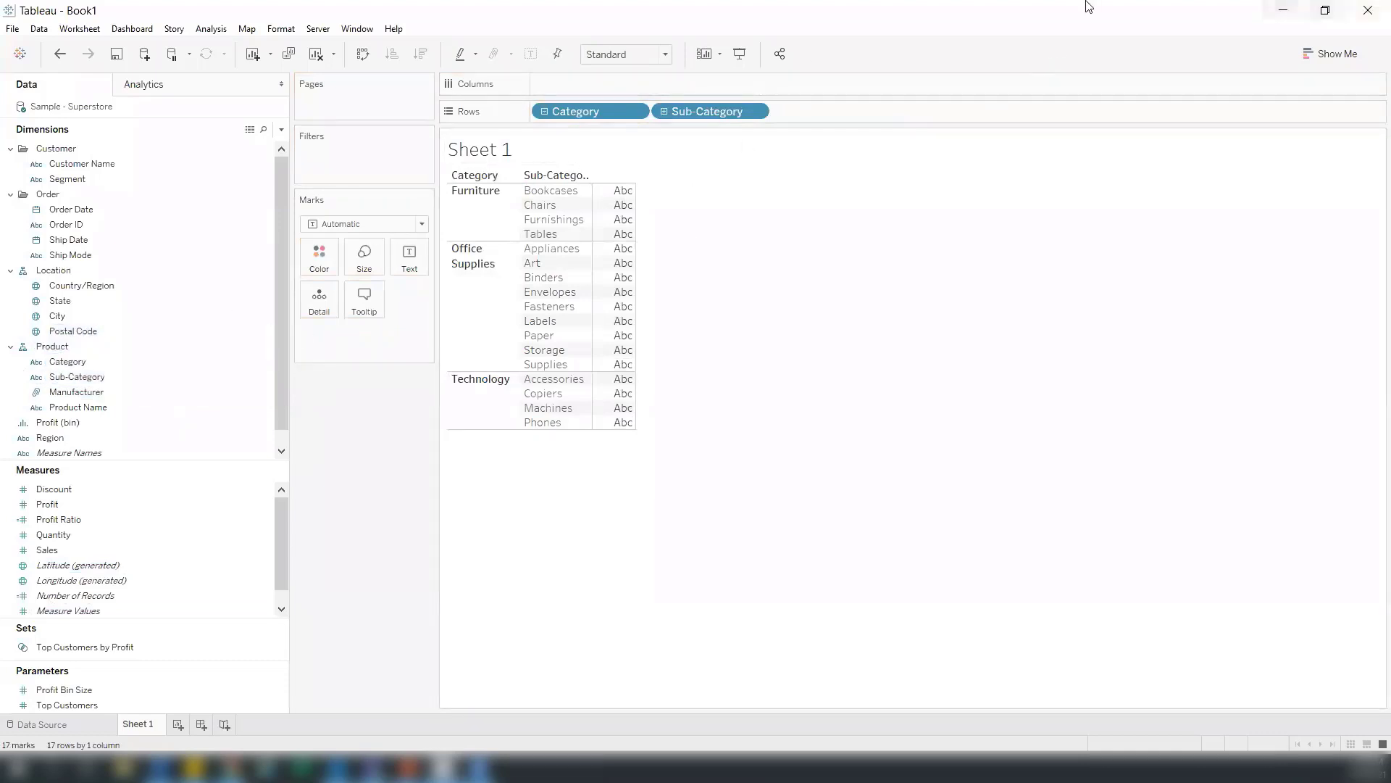
pyautogui.click(123, 519)
pyautogui.moveTo(106, 546); pyautogui.dragTo(409, 260)
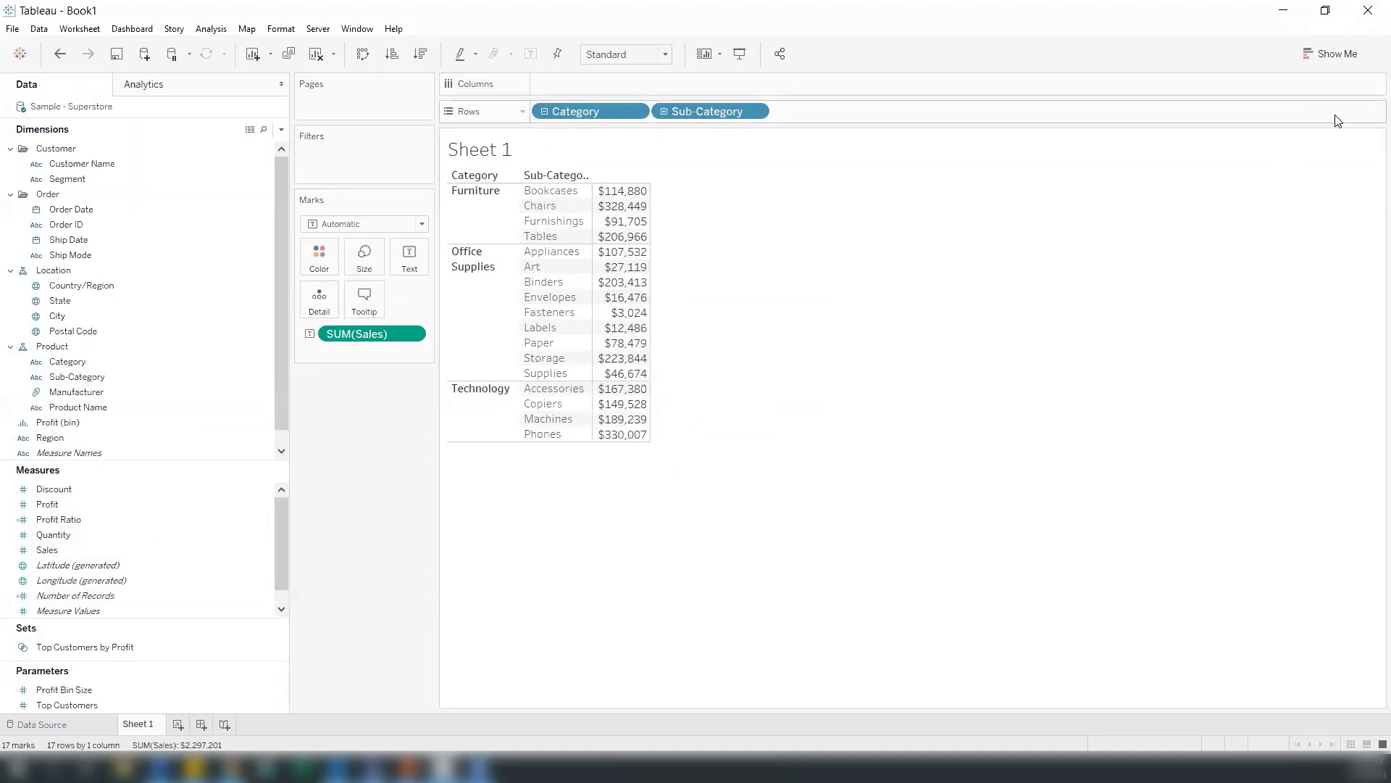
# Step: Convert the Sales text table into a horizontal bar chart
pyautogui.click(1344, 55)
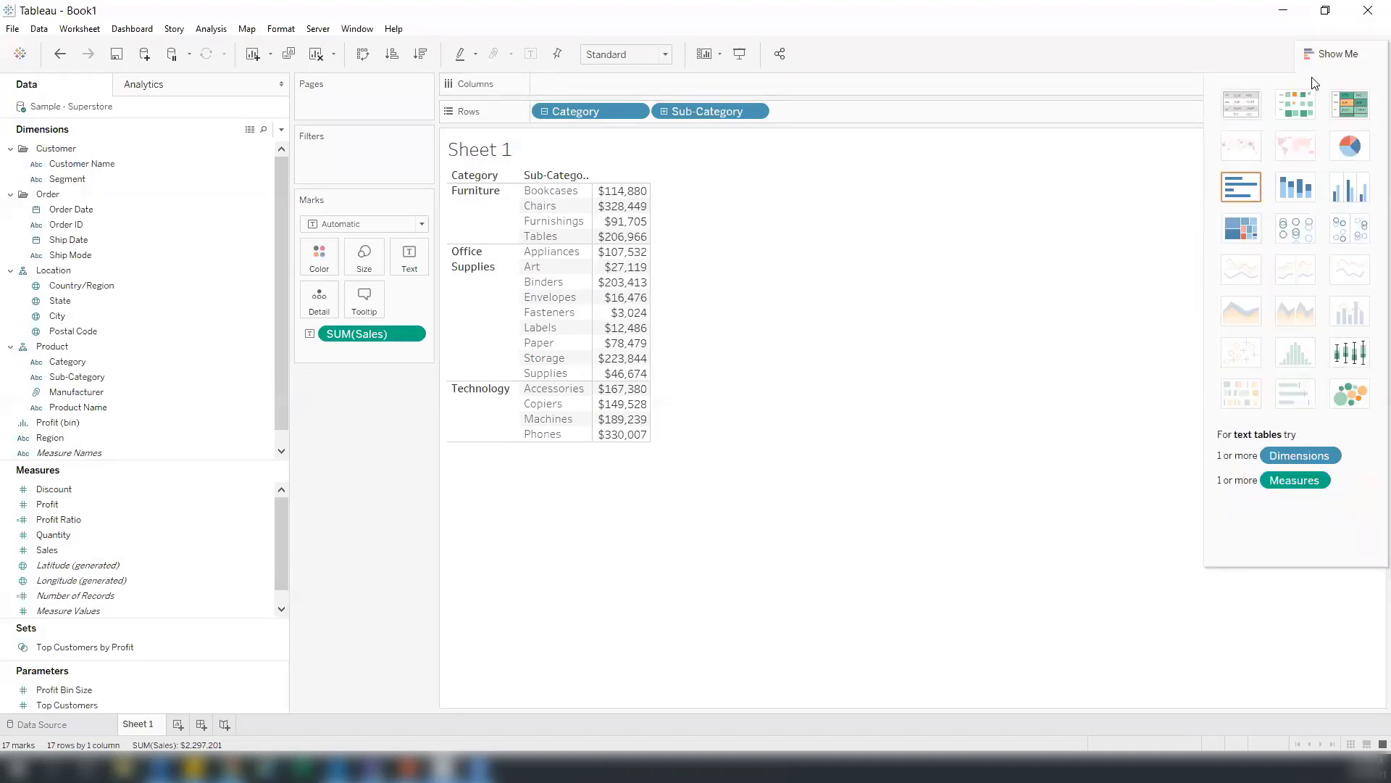
pyautogui.click(1253, 190)
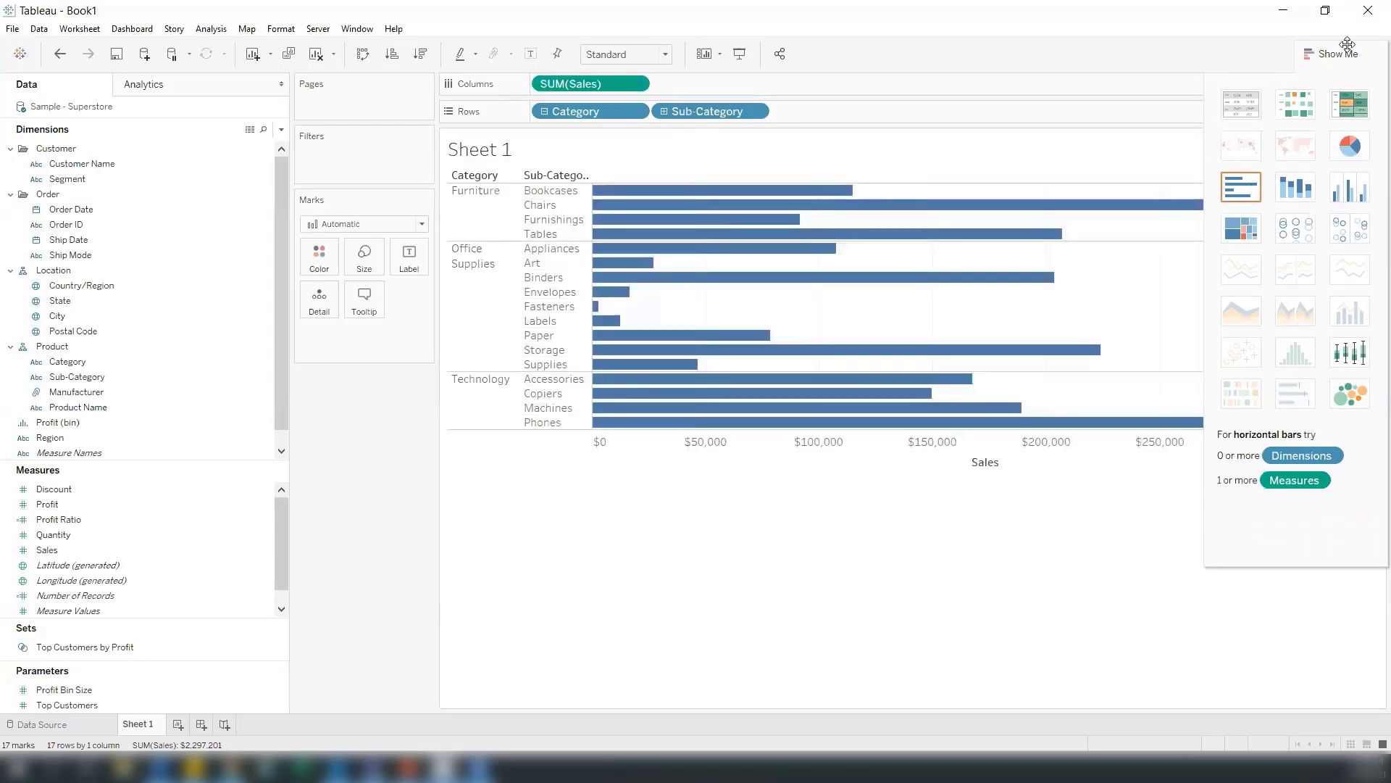
pyautogui.click(1347, 48)
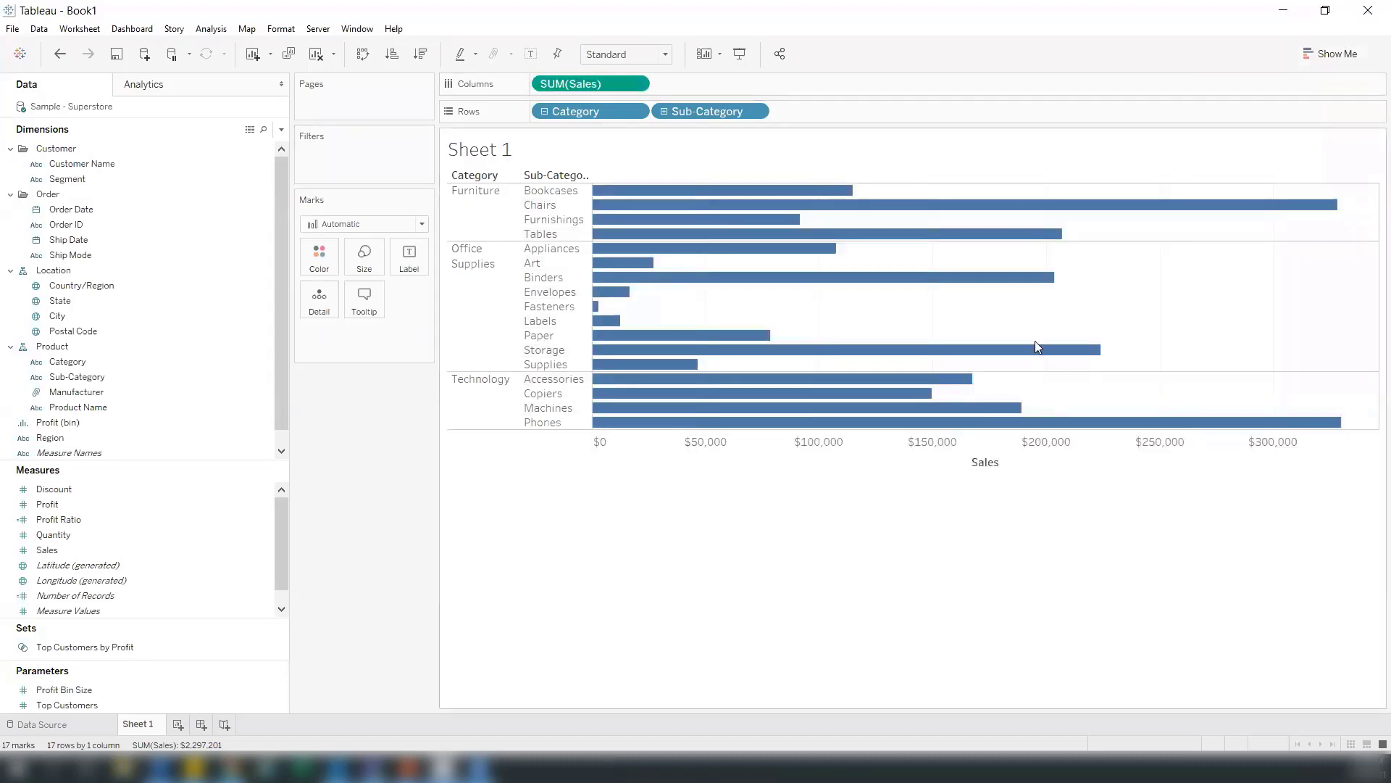
# Step: Show mark labels on the Sales bars and leave the chart type chooser closed
pyautogui.click(1348, 52)
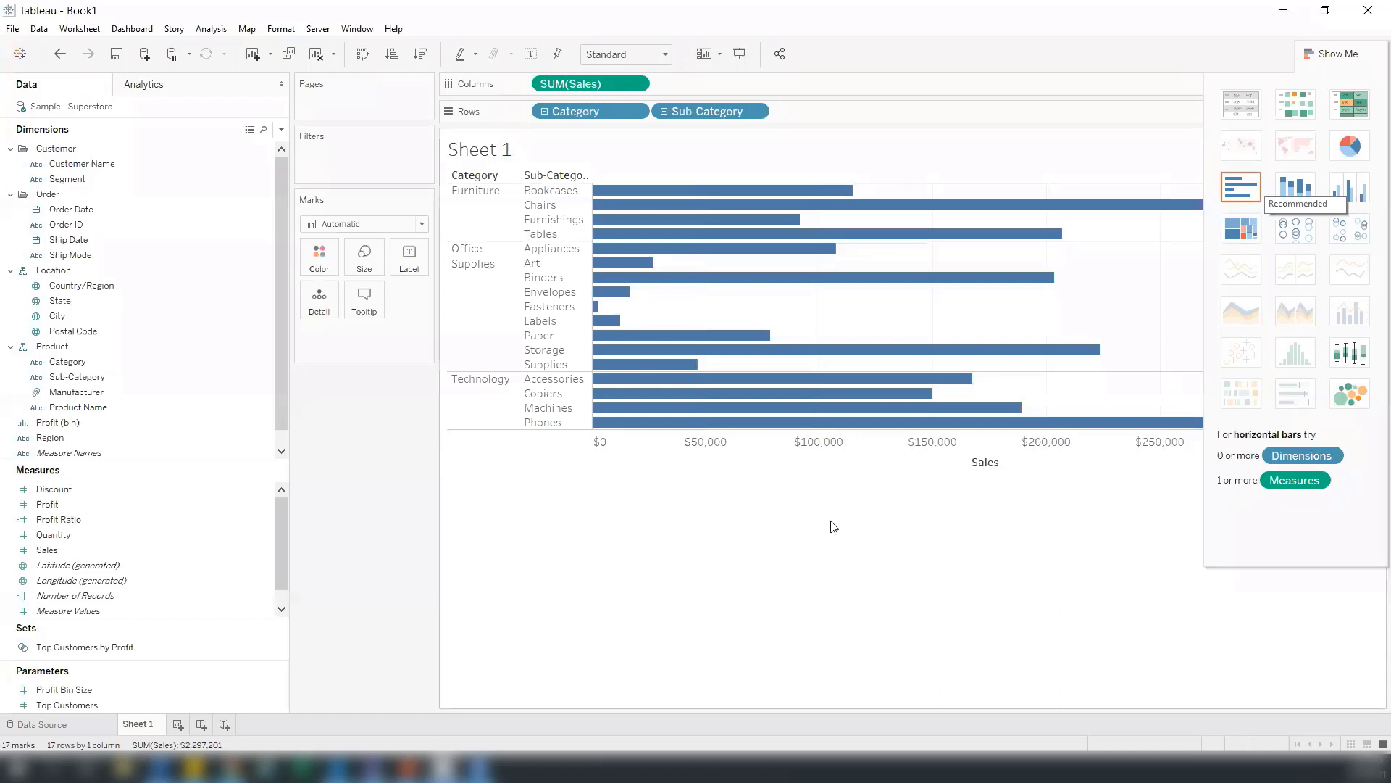
pyautogui.click(419, 255)
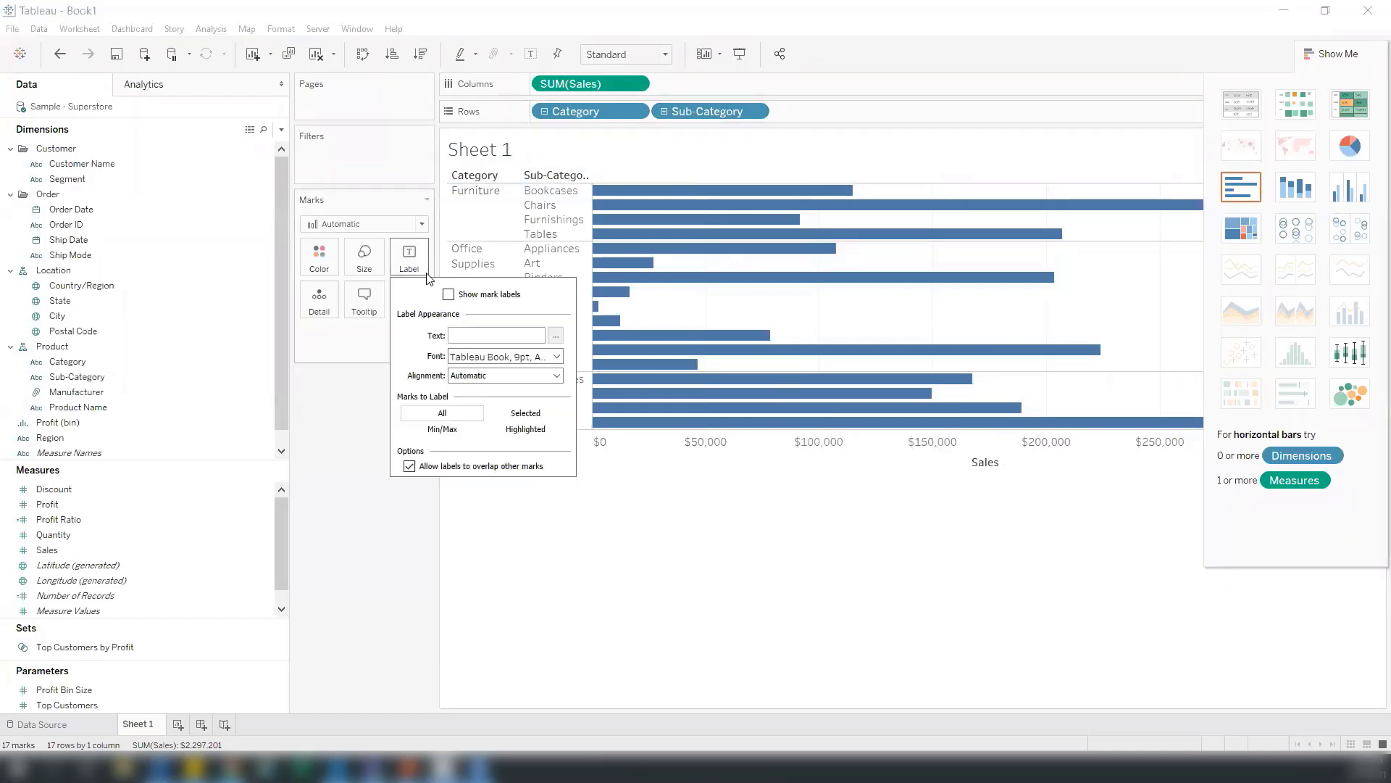
pyautogui.click(449, 294)
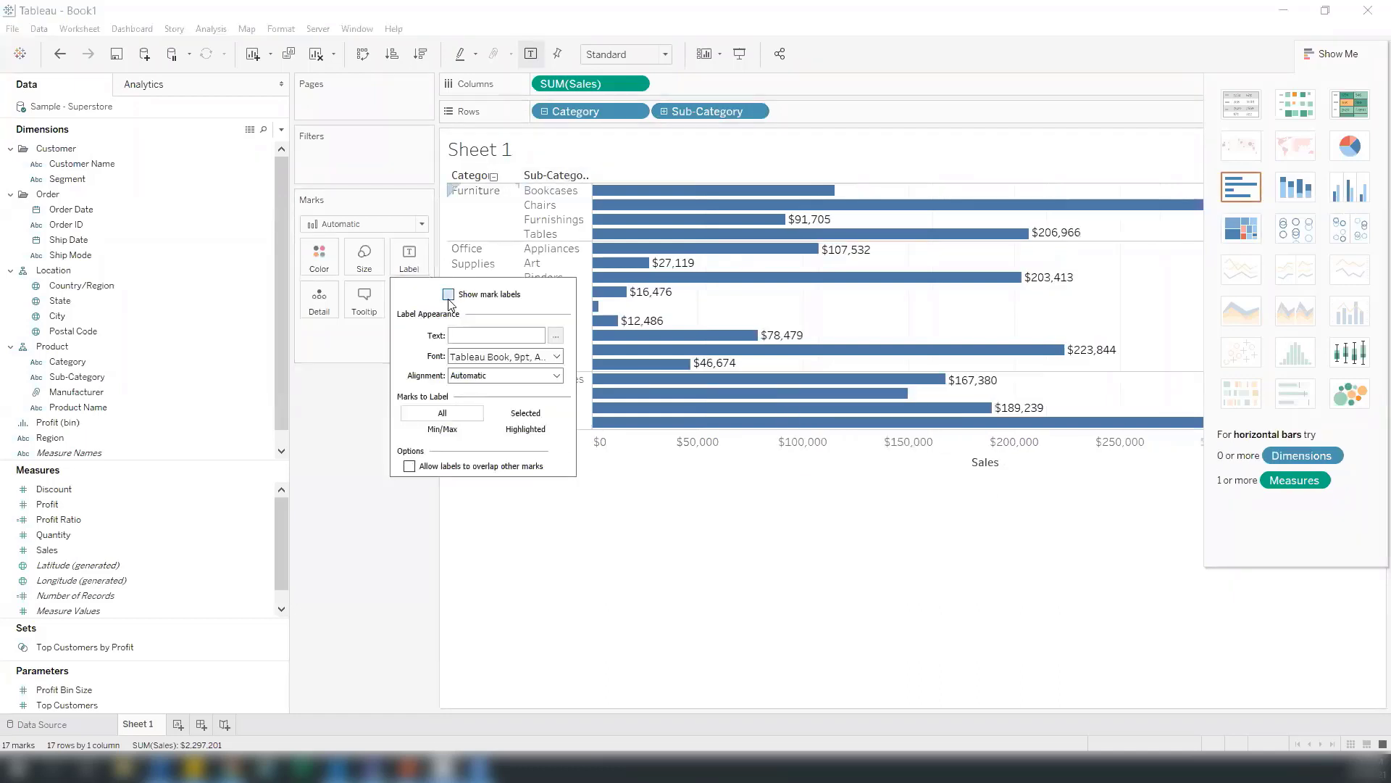
pyautogui.click(1332, 54)
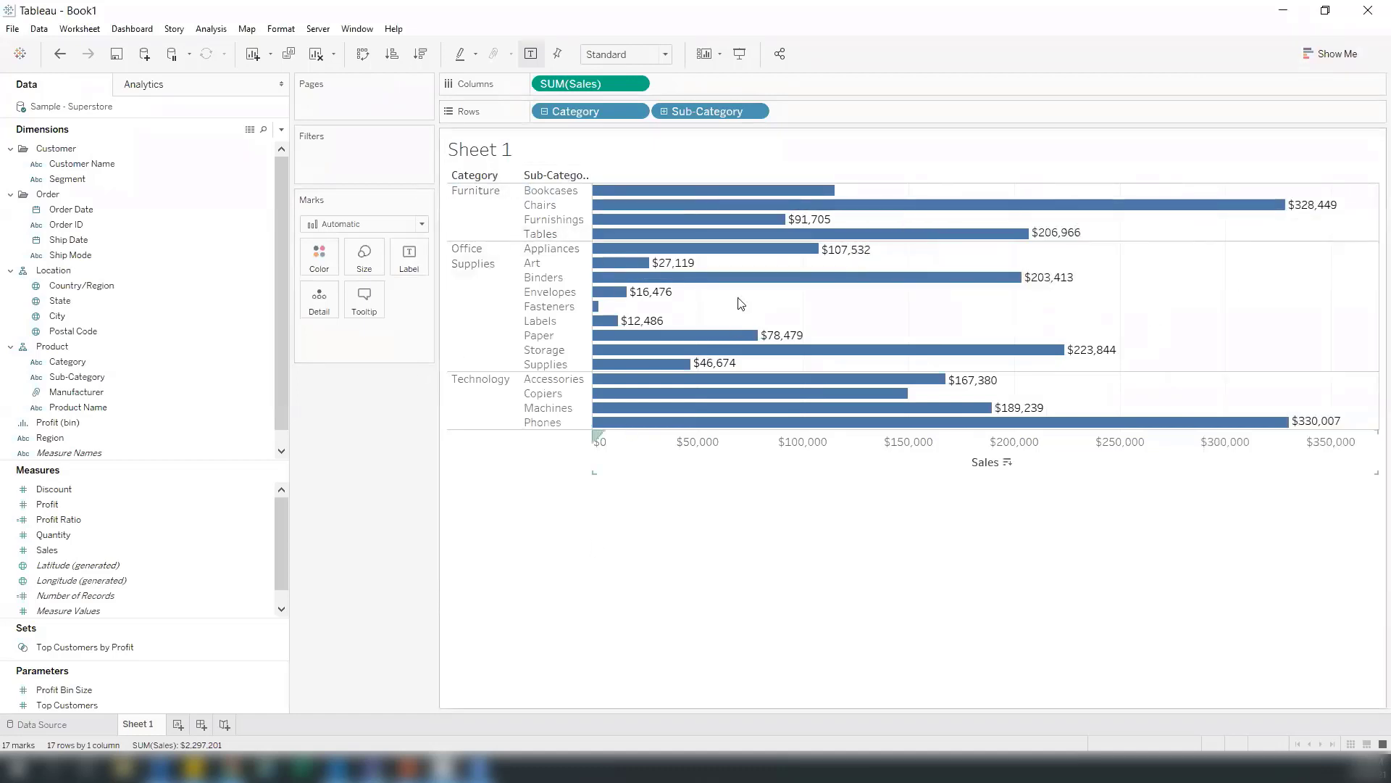
# Step: Rename Sheet 1 as Sales
pyautogui.doubleClick(141, 724)
pyautogui.write('P')
pyautogui.press('BackSpace')
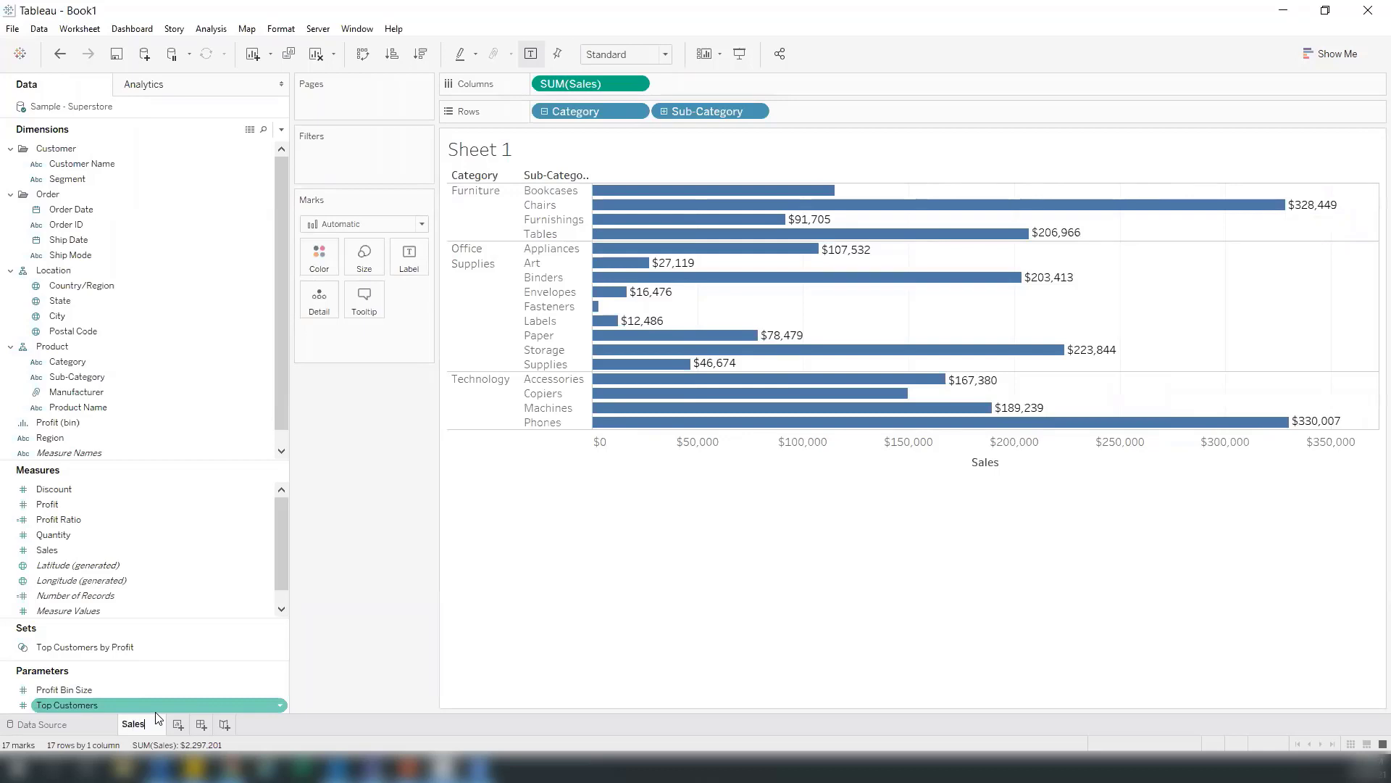
pyautogui.click(366, 573)
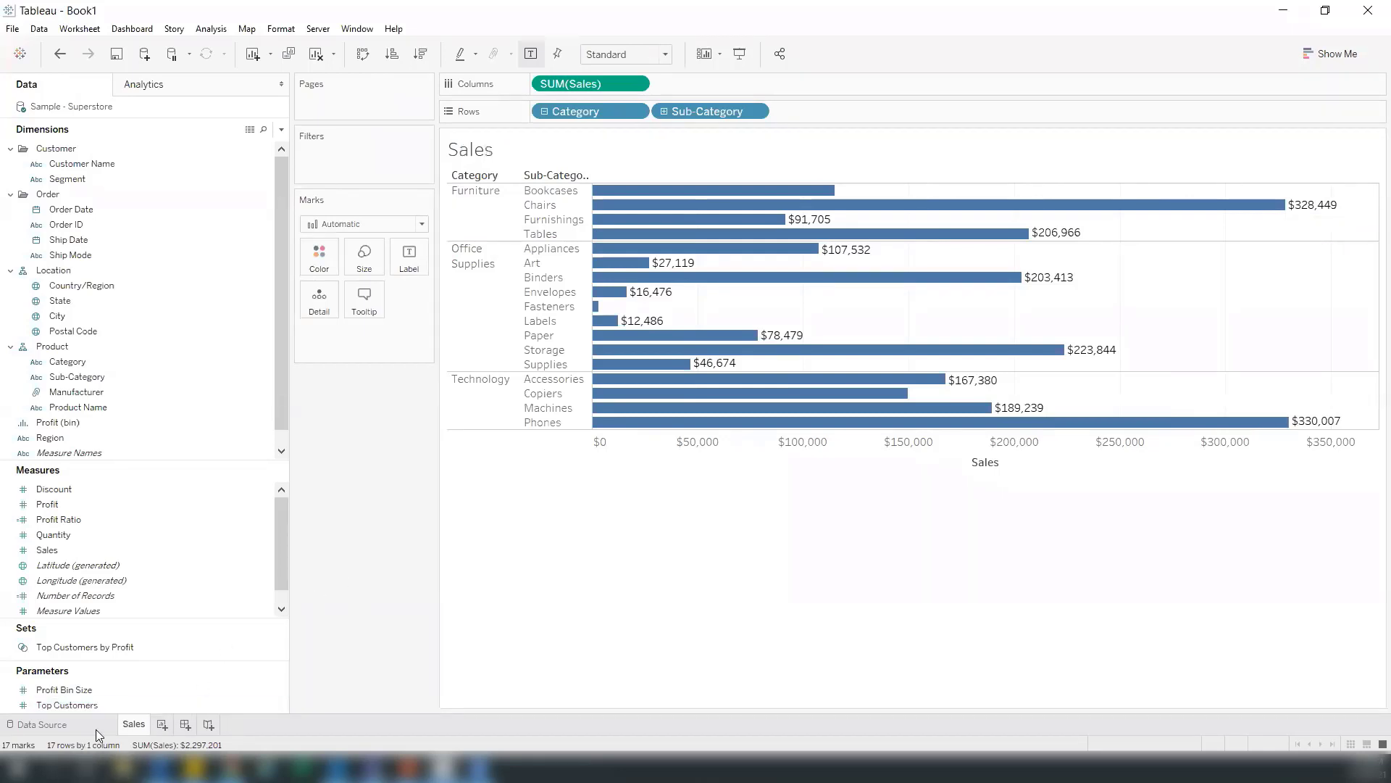
# Step: Add a new worksheet and build a table of Profit by Category and Sub-Category
pyautogui.click(163, 725)
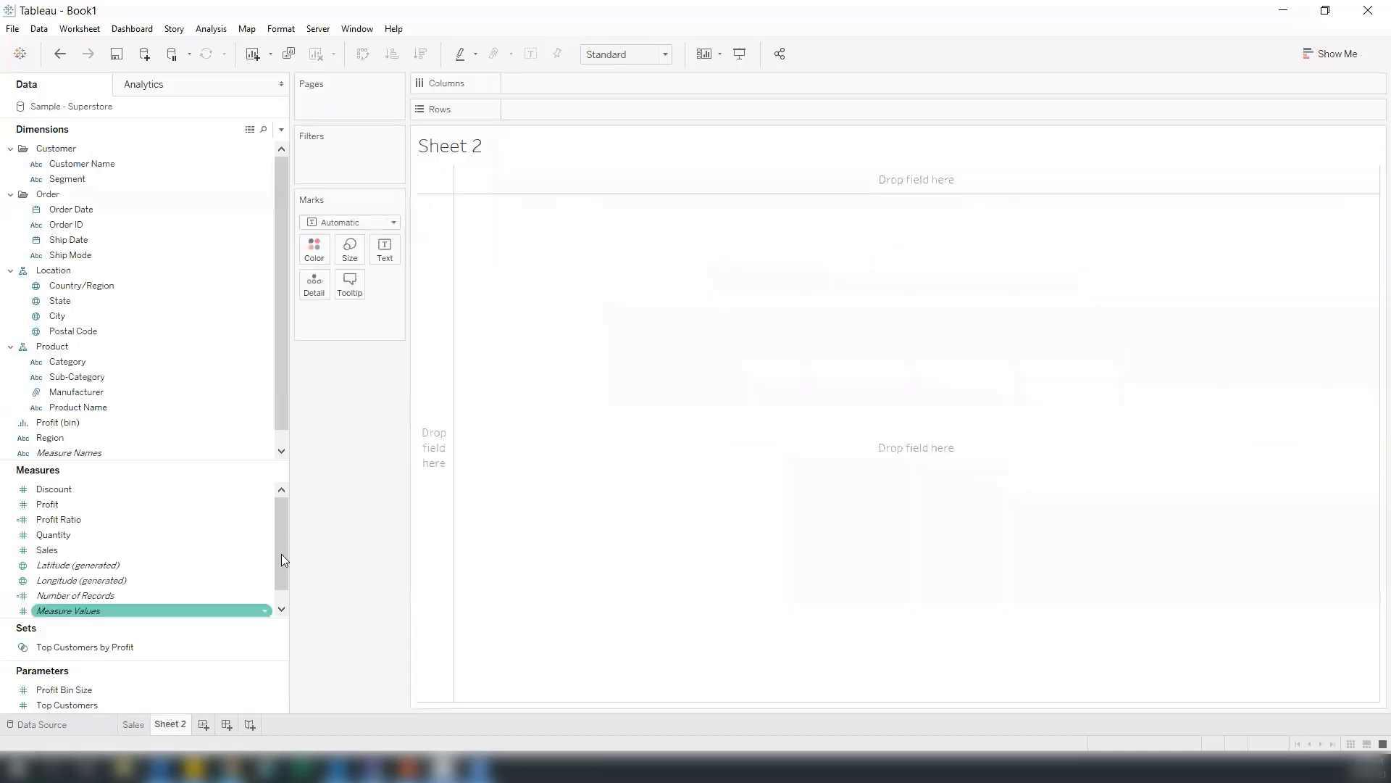
pyautogui.click(90, 360)
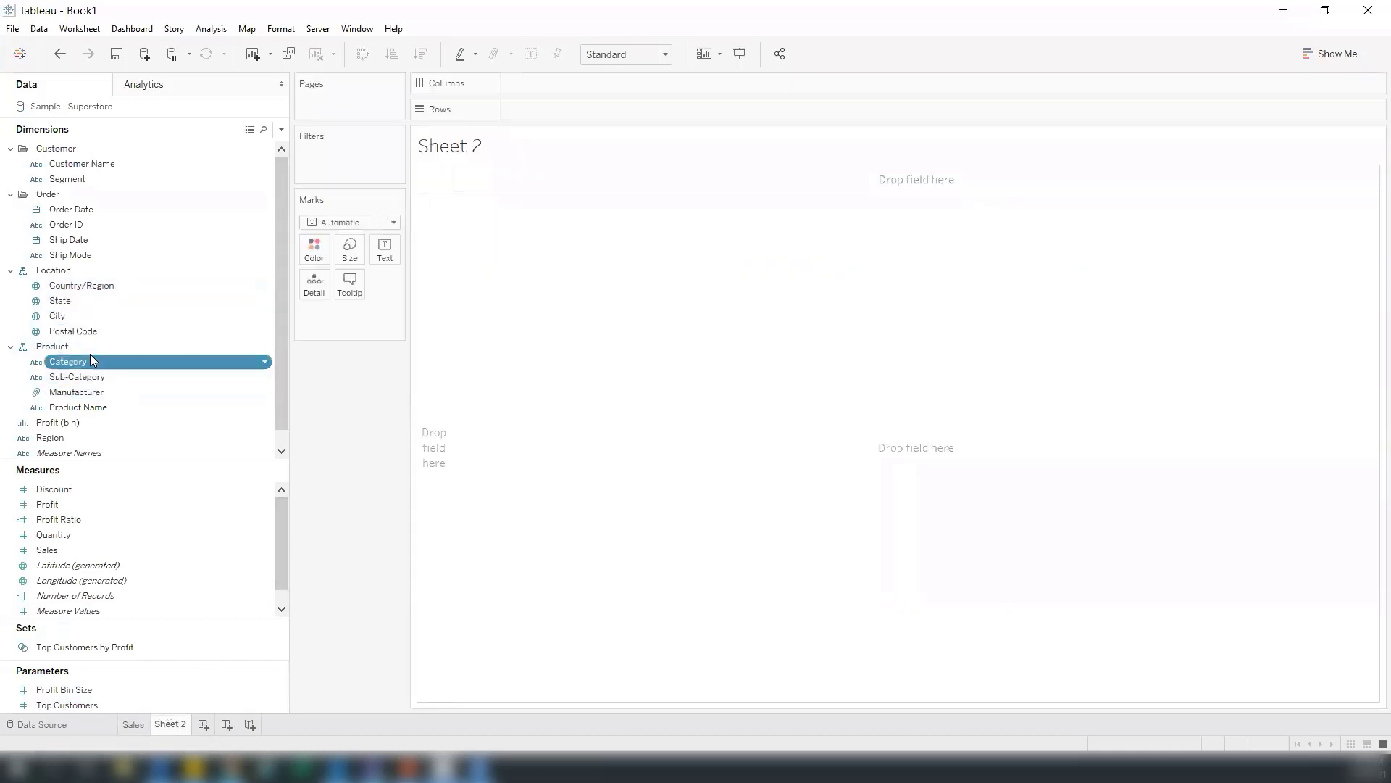
pyautogui.doubleClick(92, 364)
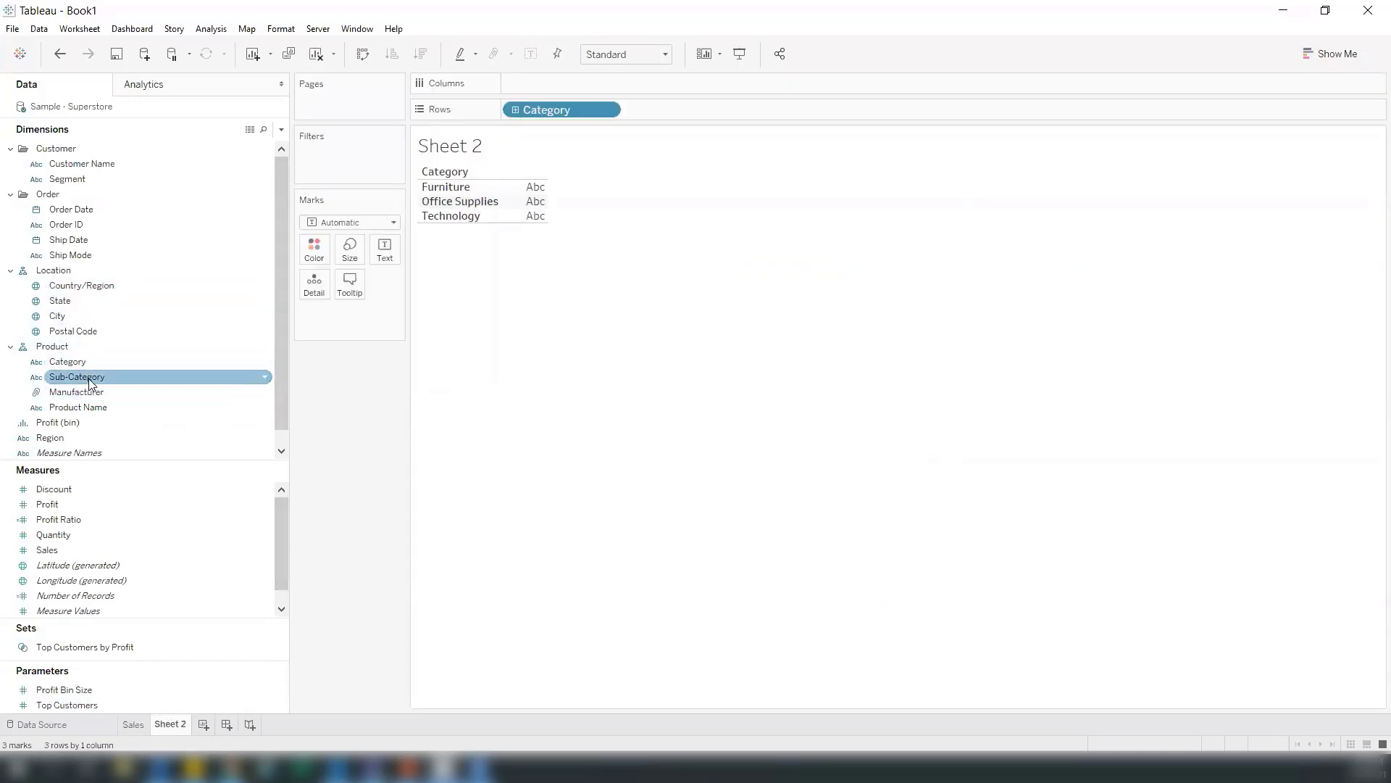
pyautogui.doubleClick(87, 377)
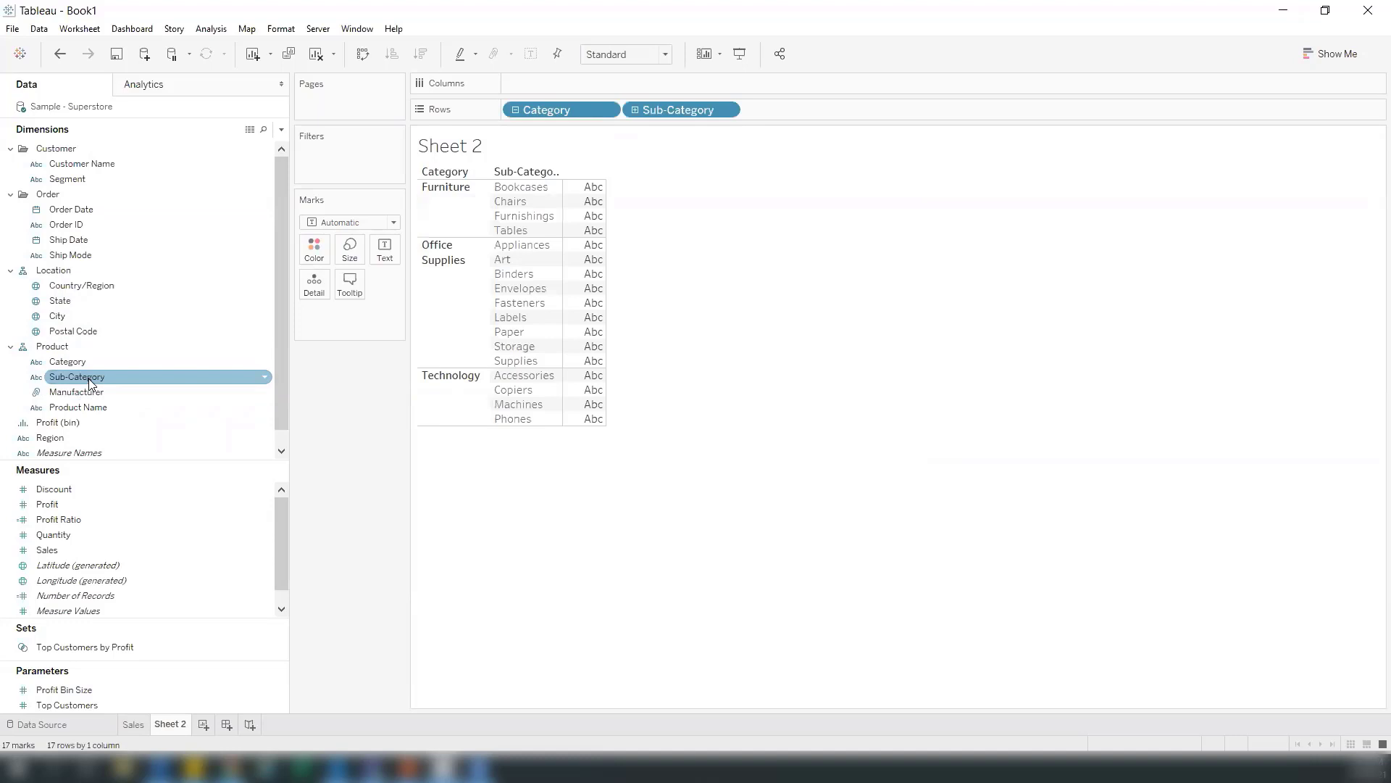
pyautogui.click(59, 506)
pyautogui.doubleClick(59, 505)
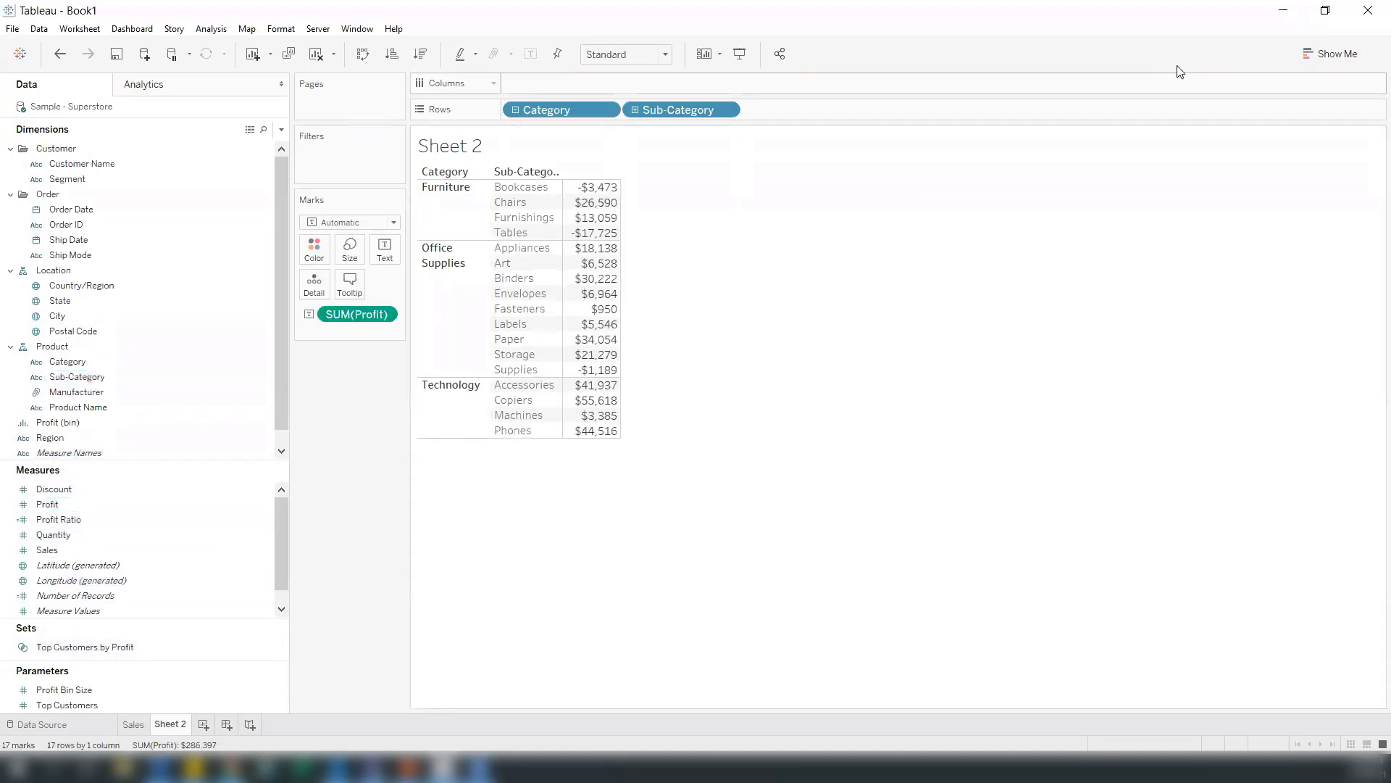
# Step: Convert the Profit table into a horizontal bar chart
pyautogui.click(1331, 55)
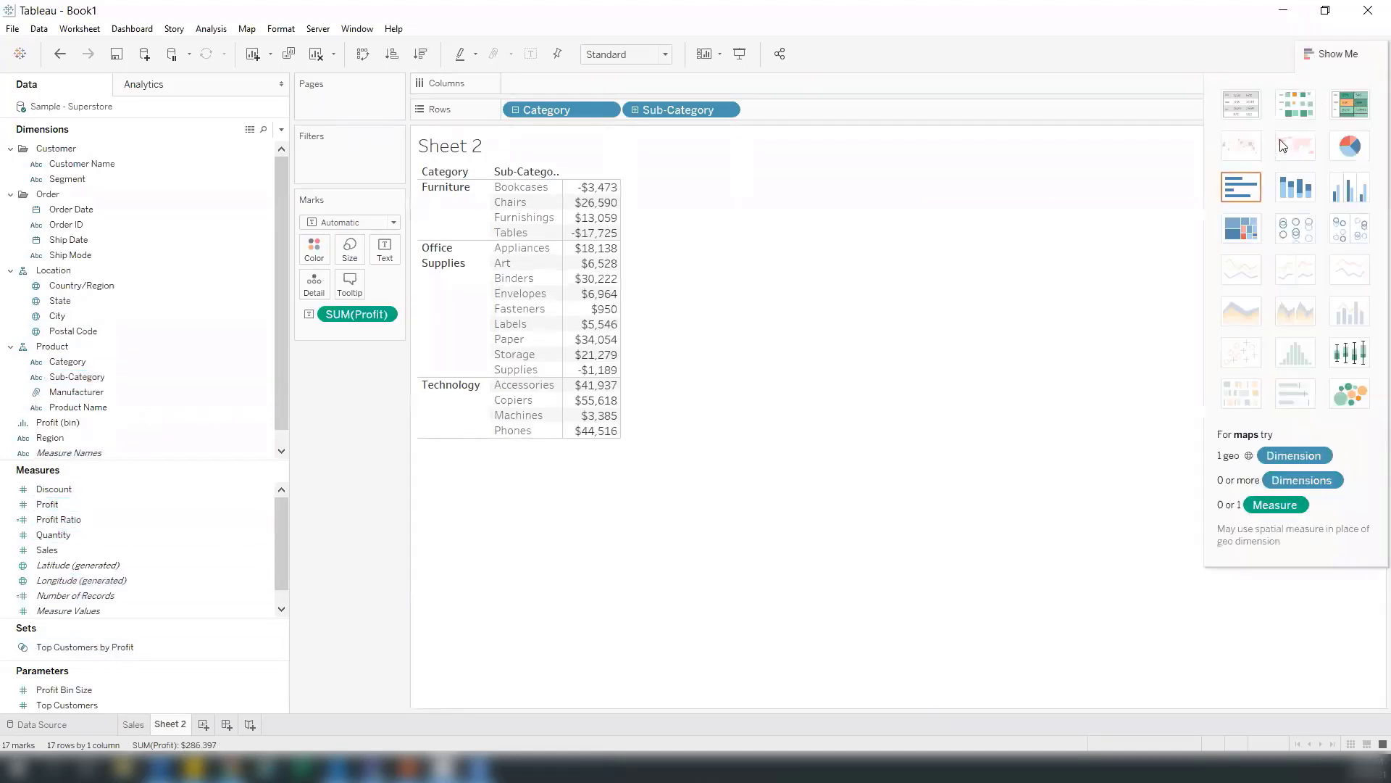
pyautogui.click(1248, 192)
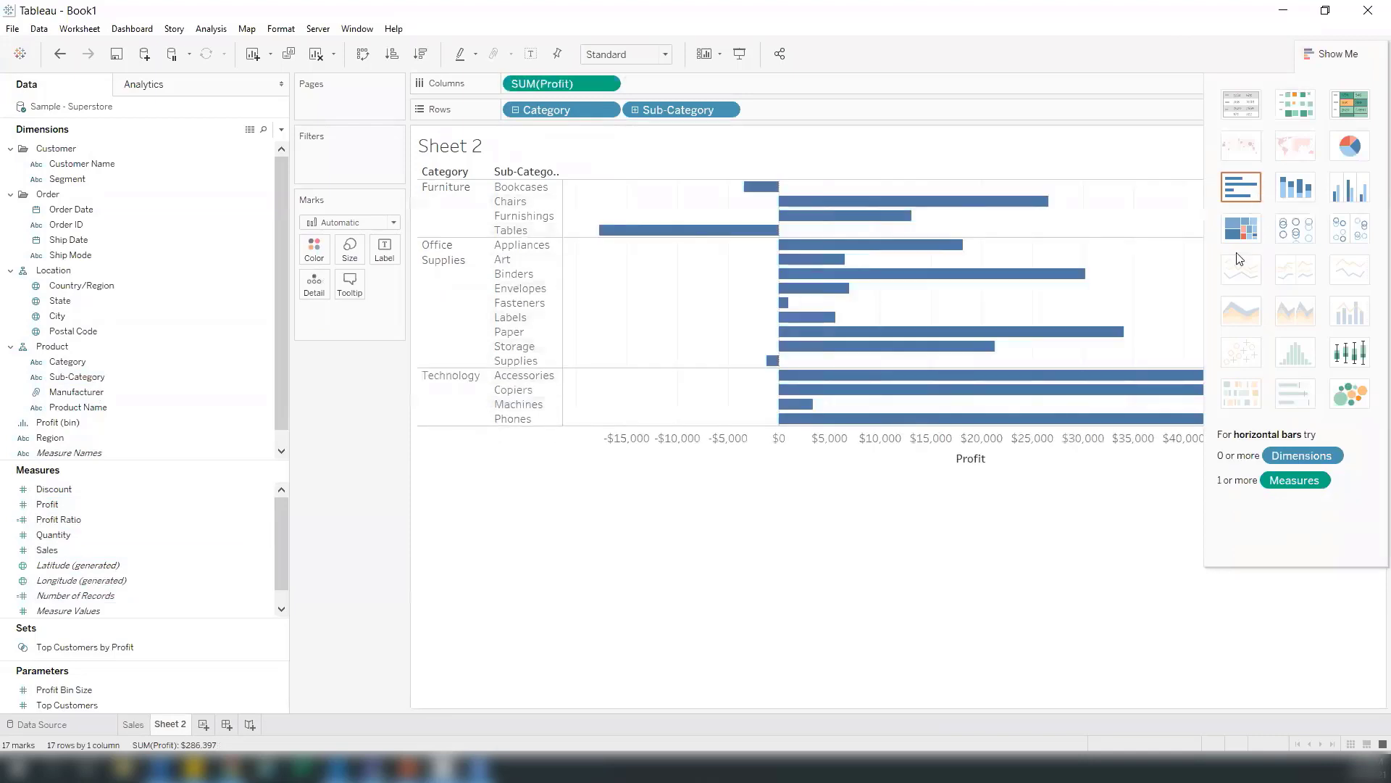
pyautogui.click(1330, 54)
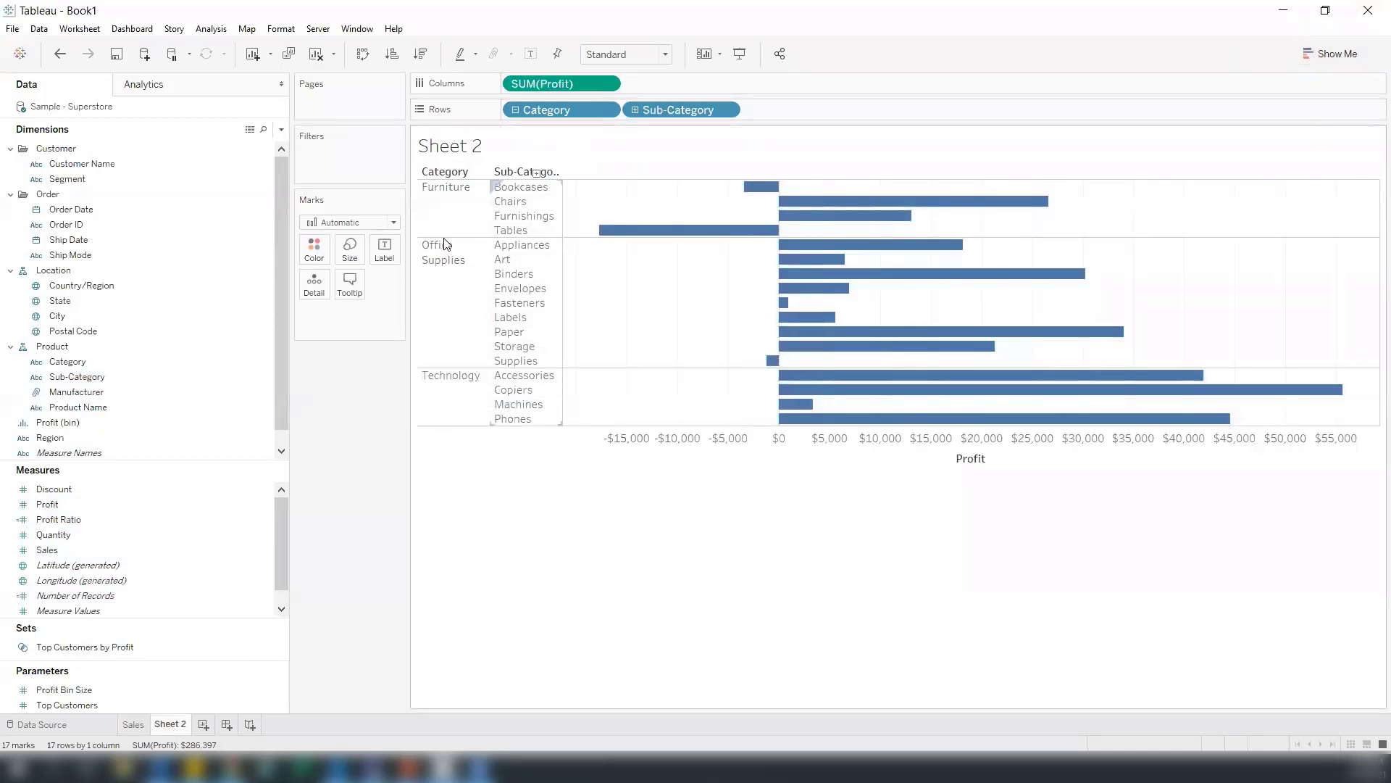
# Step: Show mark labels on the Profit bars
pyautogui.click(383, 251)
pyautogui.click(428, 283)
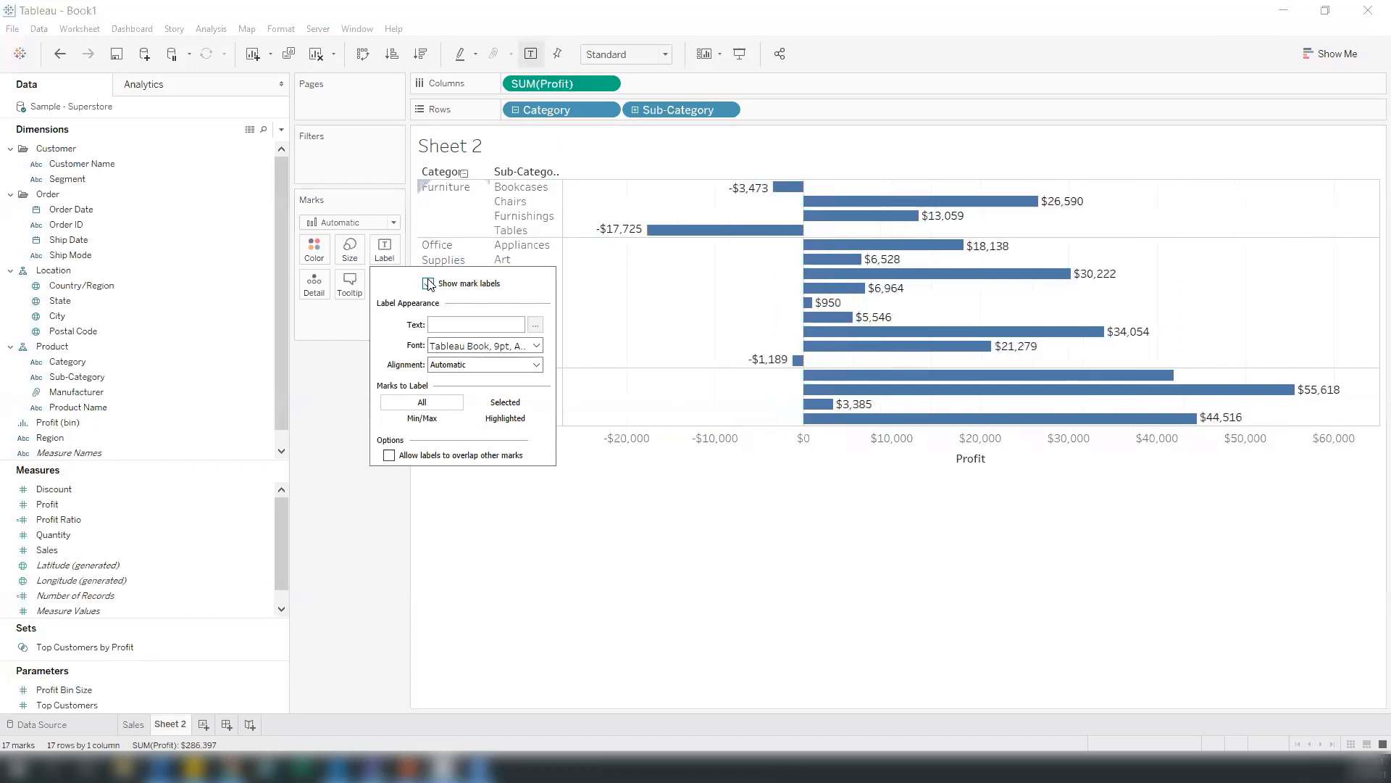
pyautogui.click(731, 584)
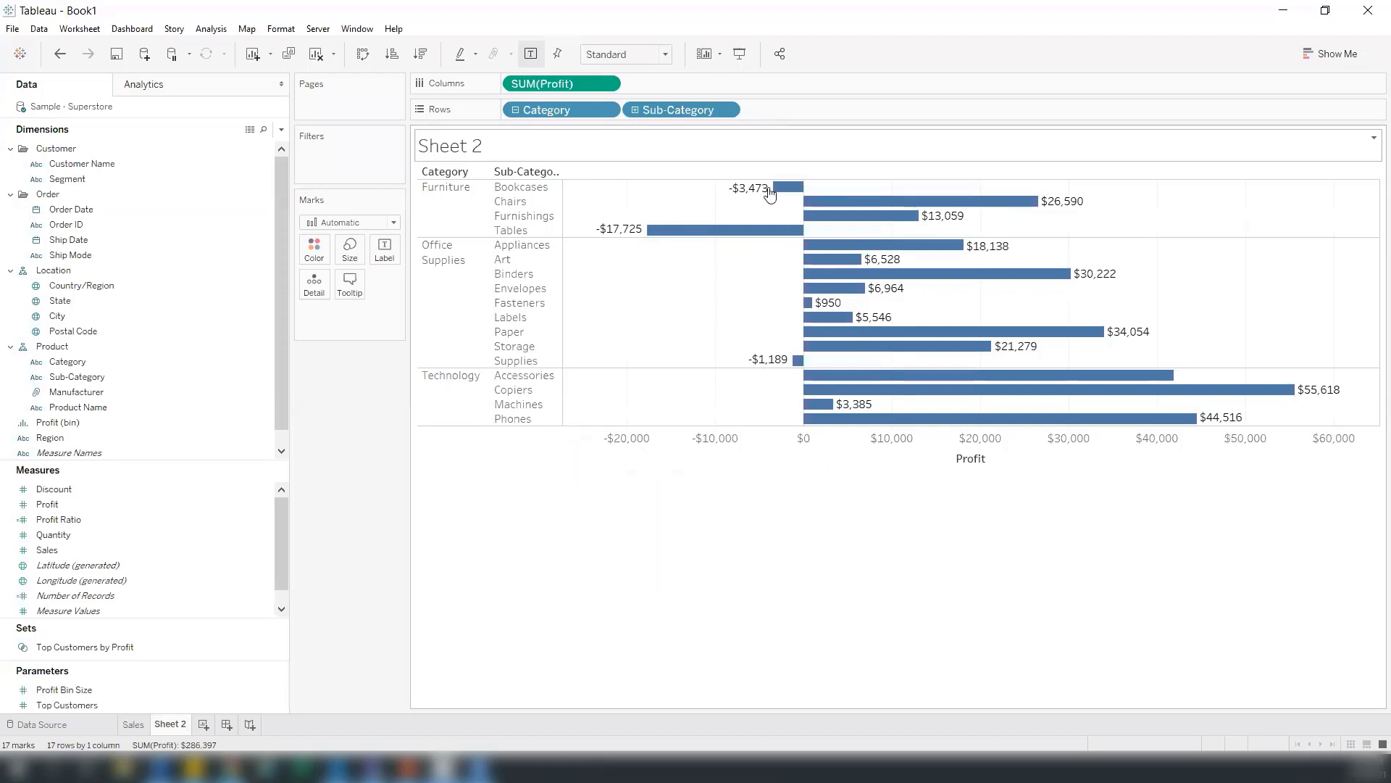
pyautogui.moveTo(789, 363)
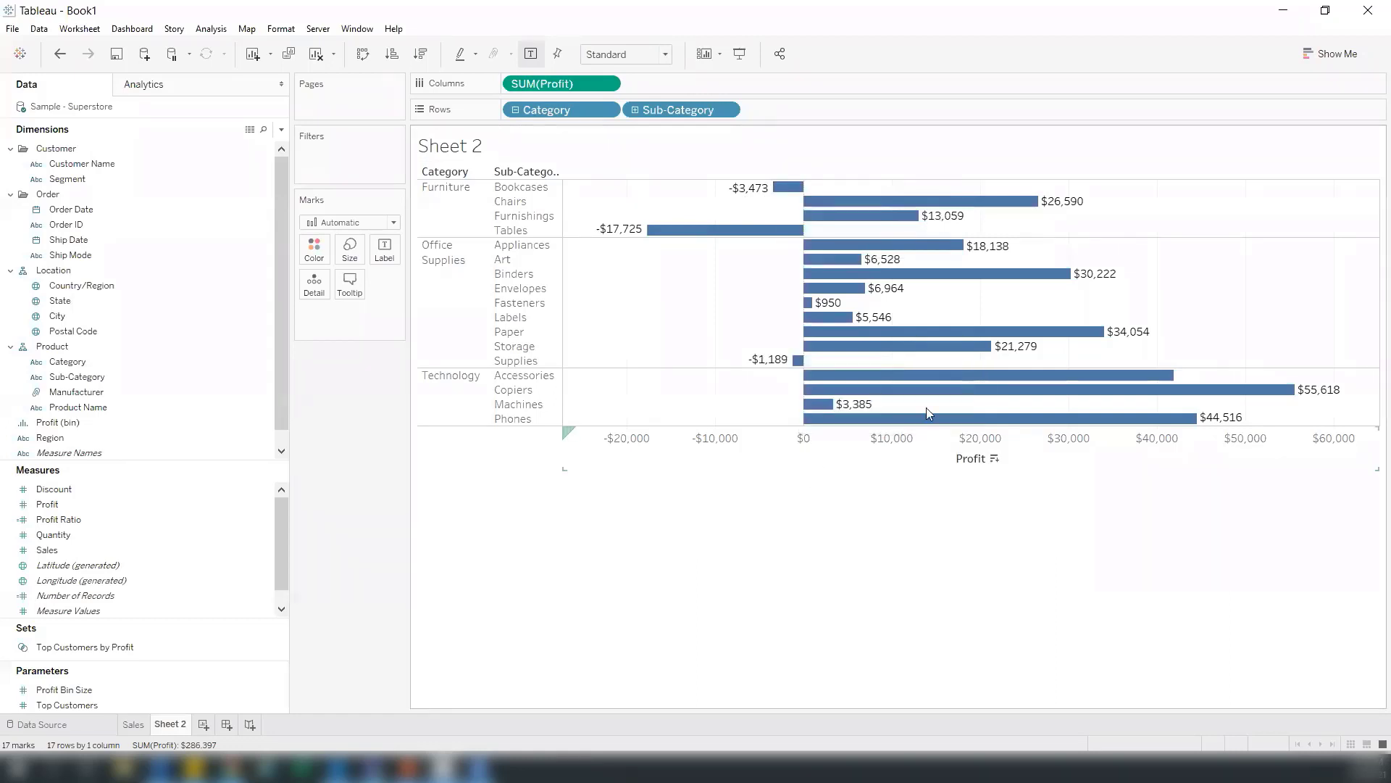
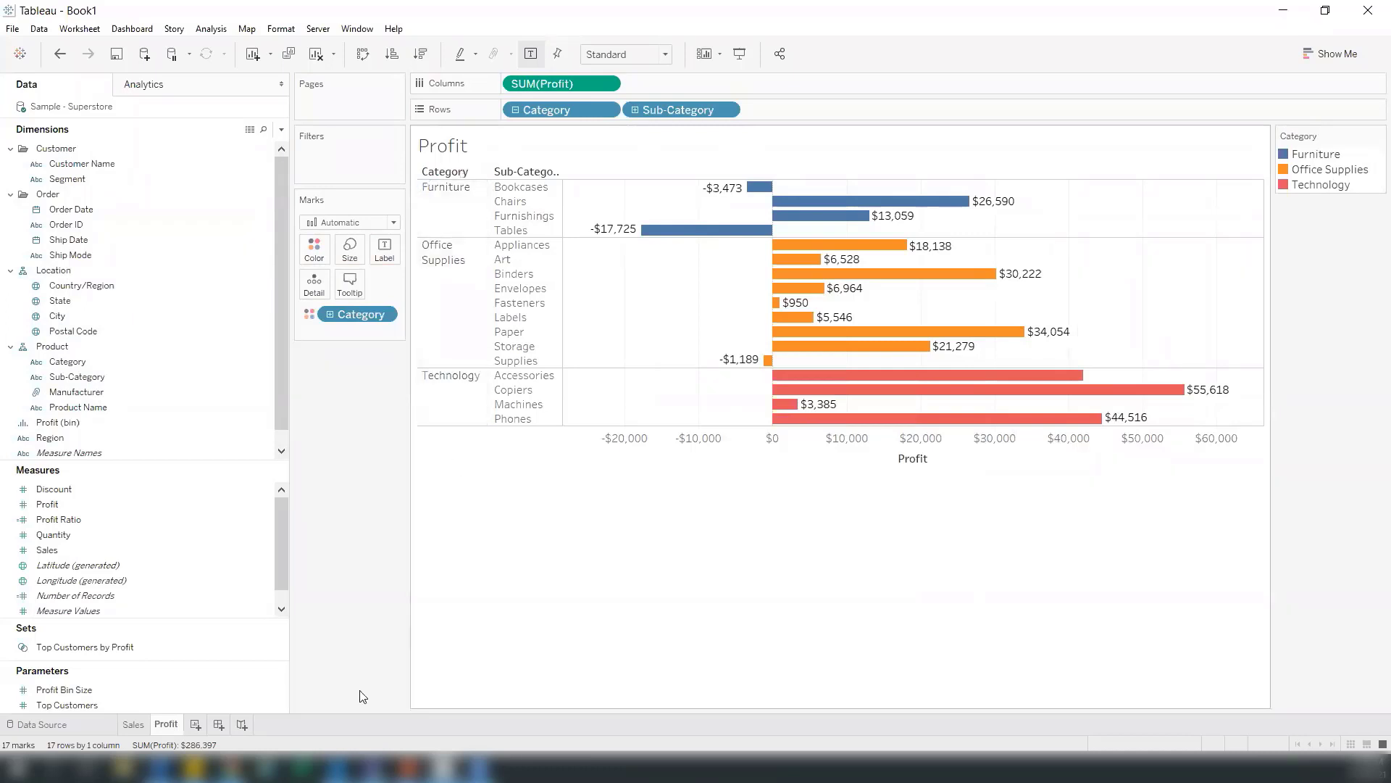
# Step: Color the bars of the Sales worksheet by Category
pyautogui.click(134, 724)
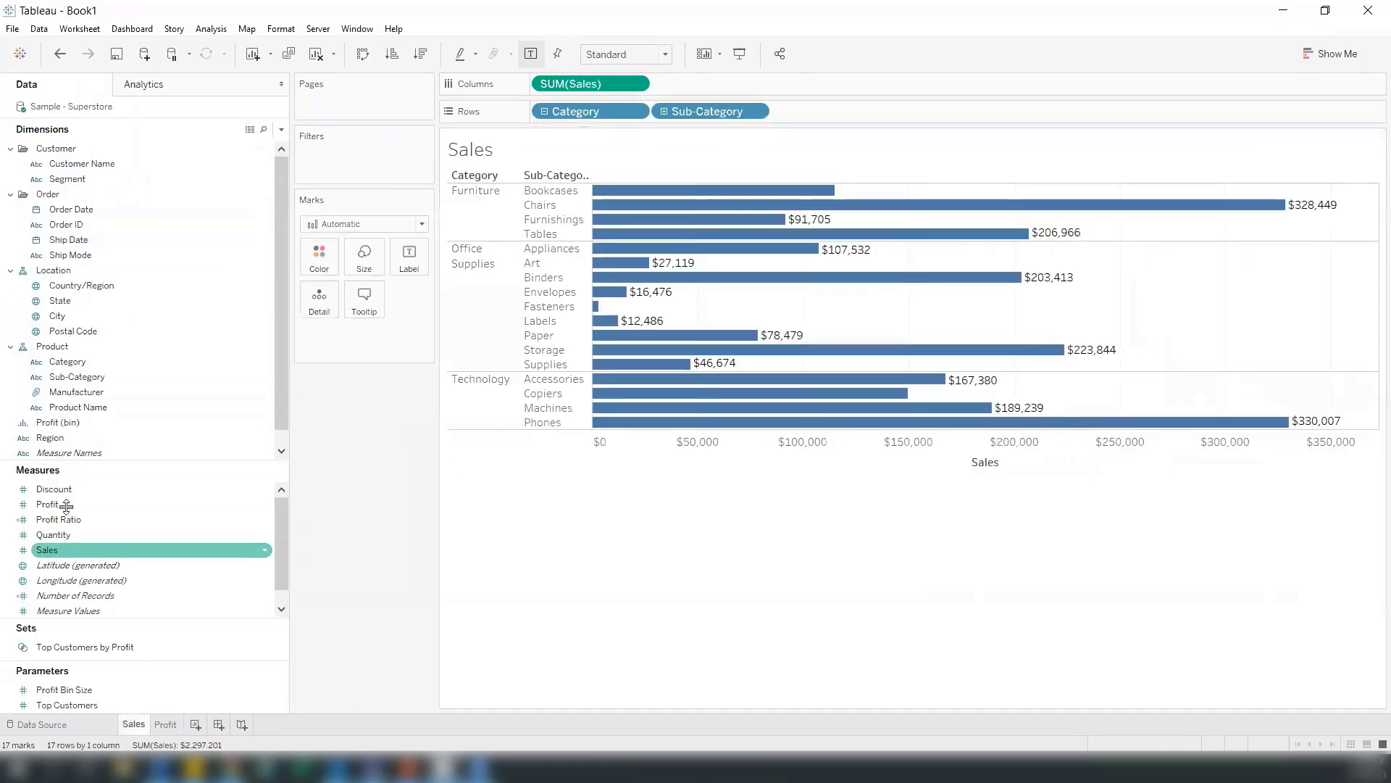
pyautogui.moveTo(67, 361); pyautogui.dragTo(319, 250)
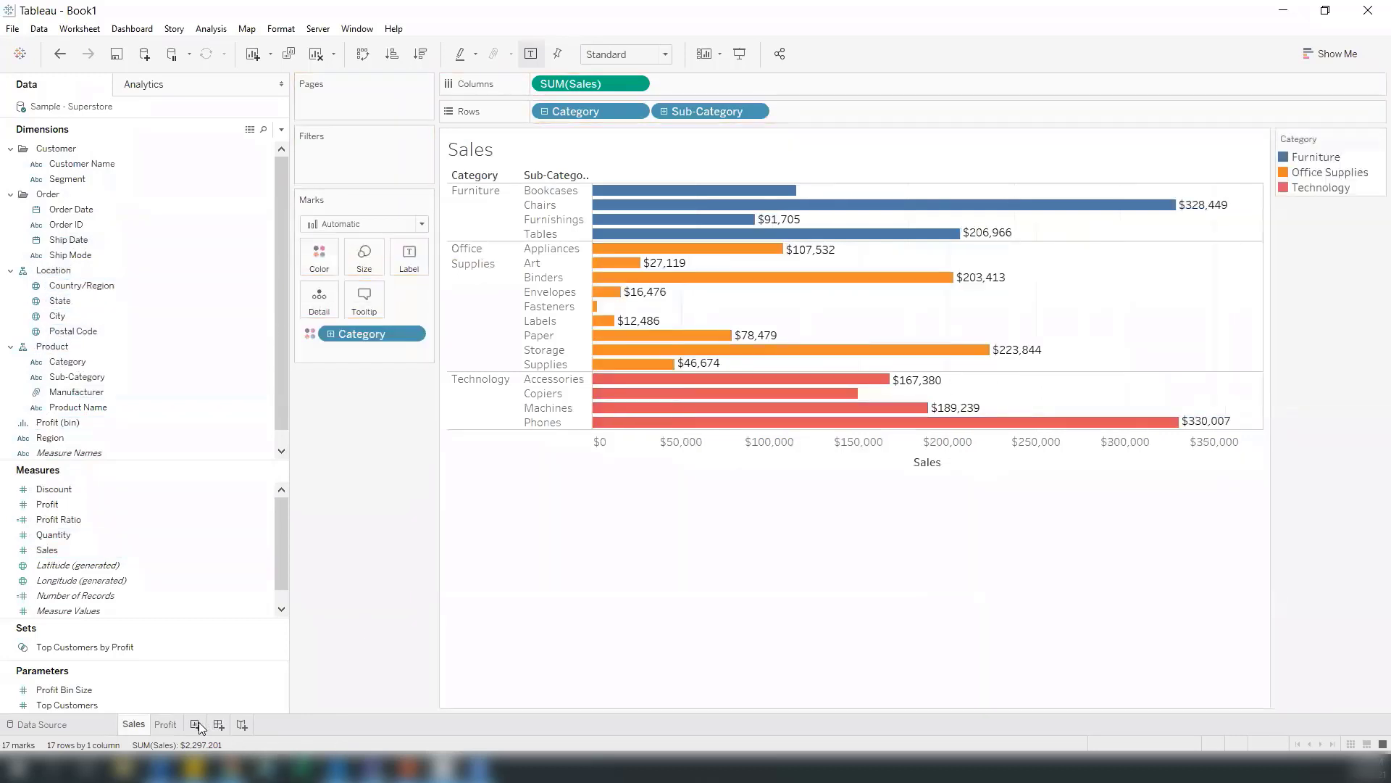
# Step: Add another worksheet and build a table of average Discount by Category and Sub-Category
pyautogui.click(195, 724)
pyautogui.click(145, 489)
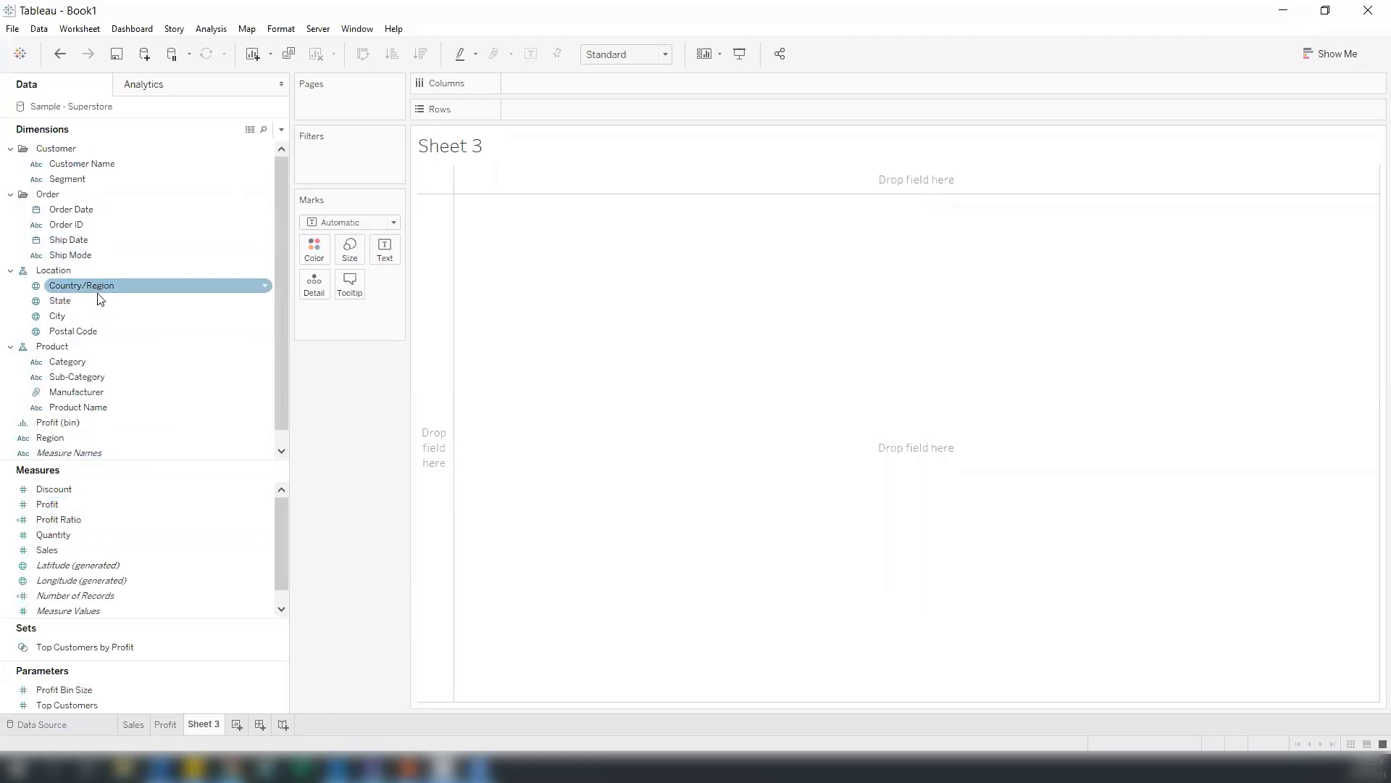
pyautogui.doubleClick(84, 360)
pyautogui.doubleClick(96, 377)
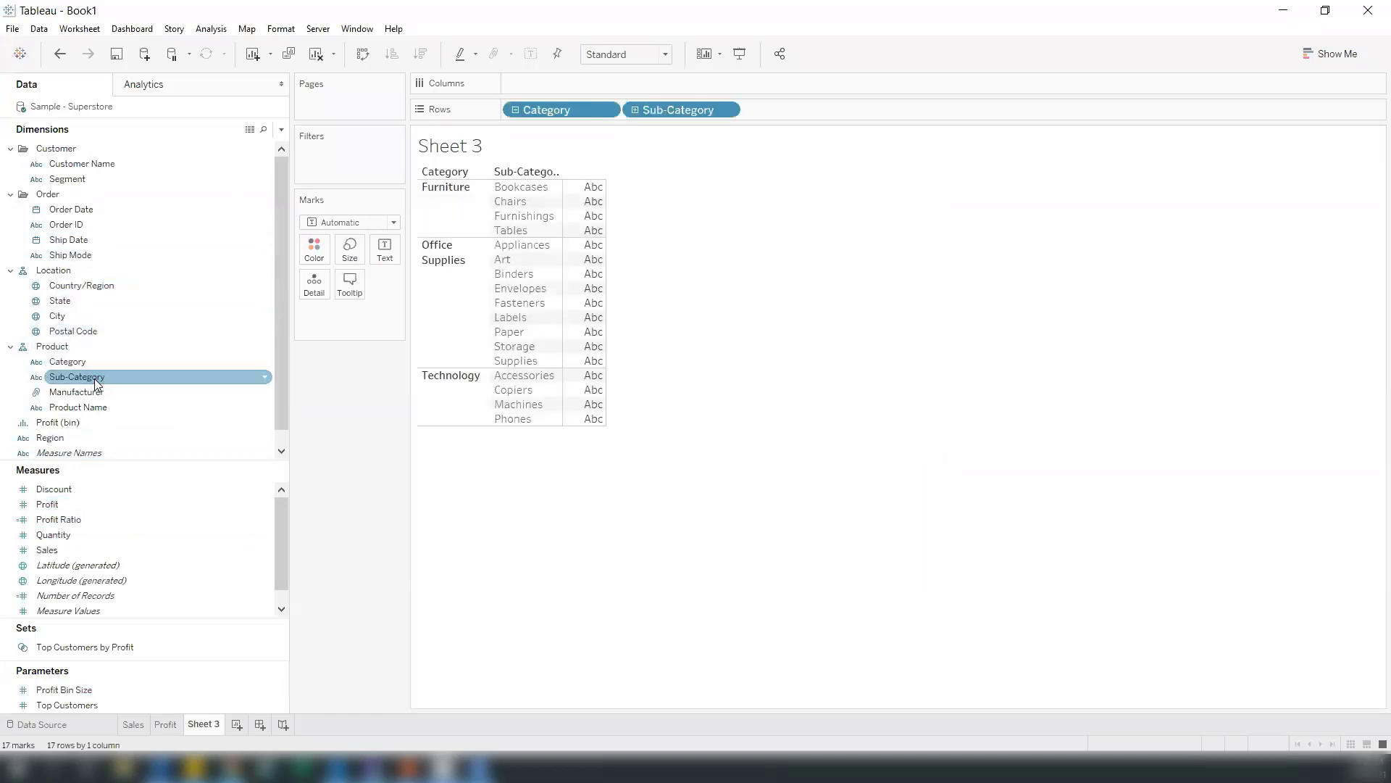
pyautogui.doubleClick(77, 487)
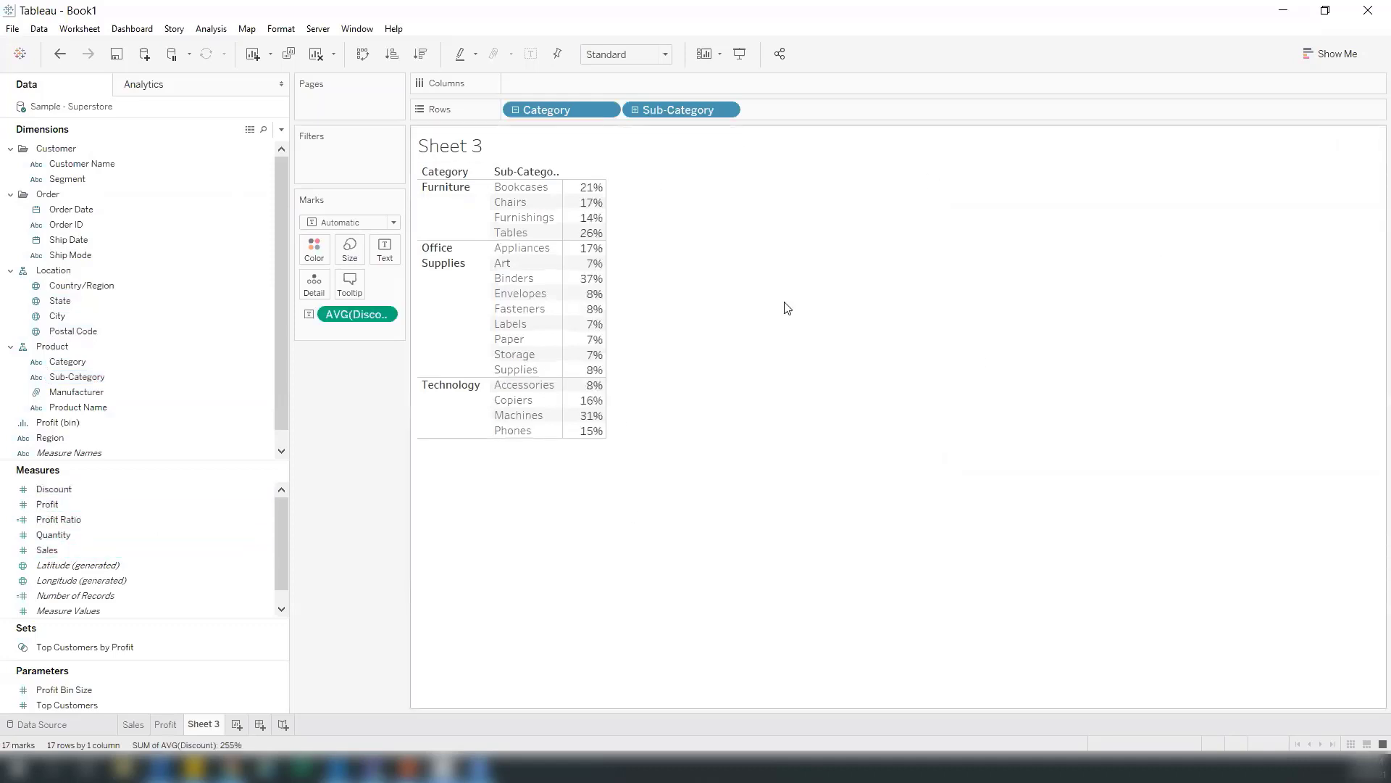
# Step: Convert the Discount table into a horizontal bar chart and color its bars by Category
pyautogui.click(1333, 54)
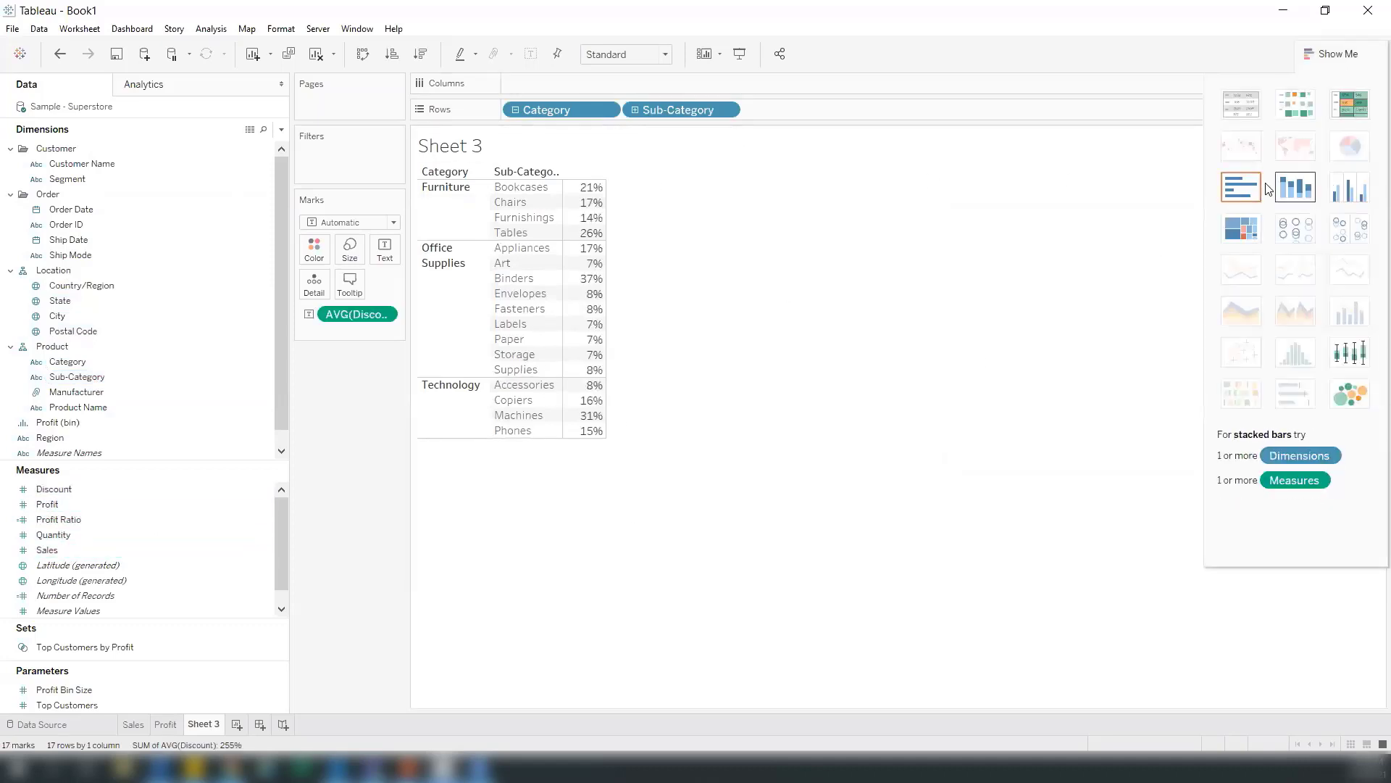
pyautogui.click(1242, 187)
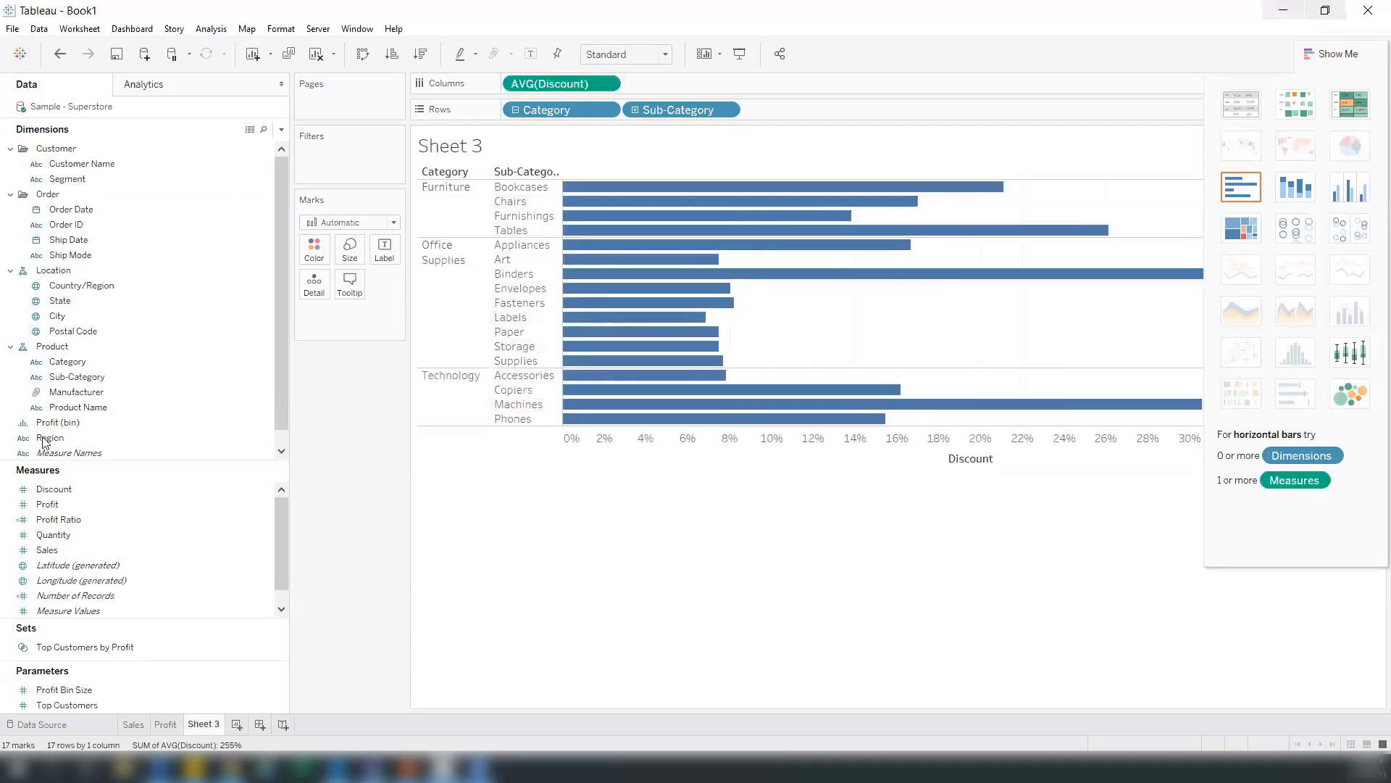
pyautogui.moveTo(68, 361); pyautogui.dragTo(314, 248)
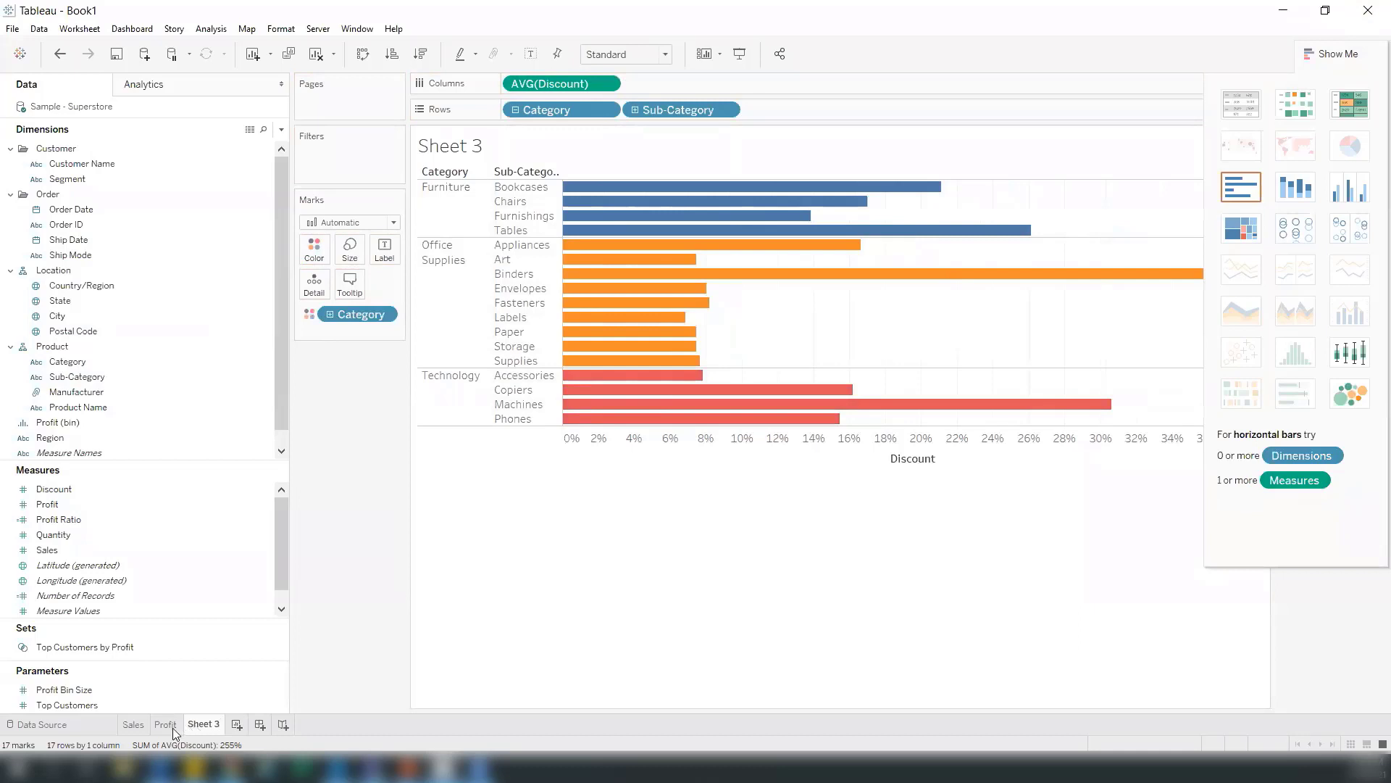
# Step: Recolor the Category legend on the Sales worksheet: Furniture purple, Office Supplies brown and Technology yellow
pyautogui.click(138, 731)
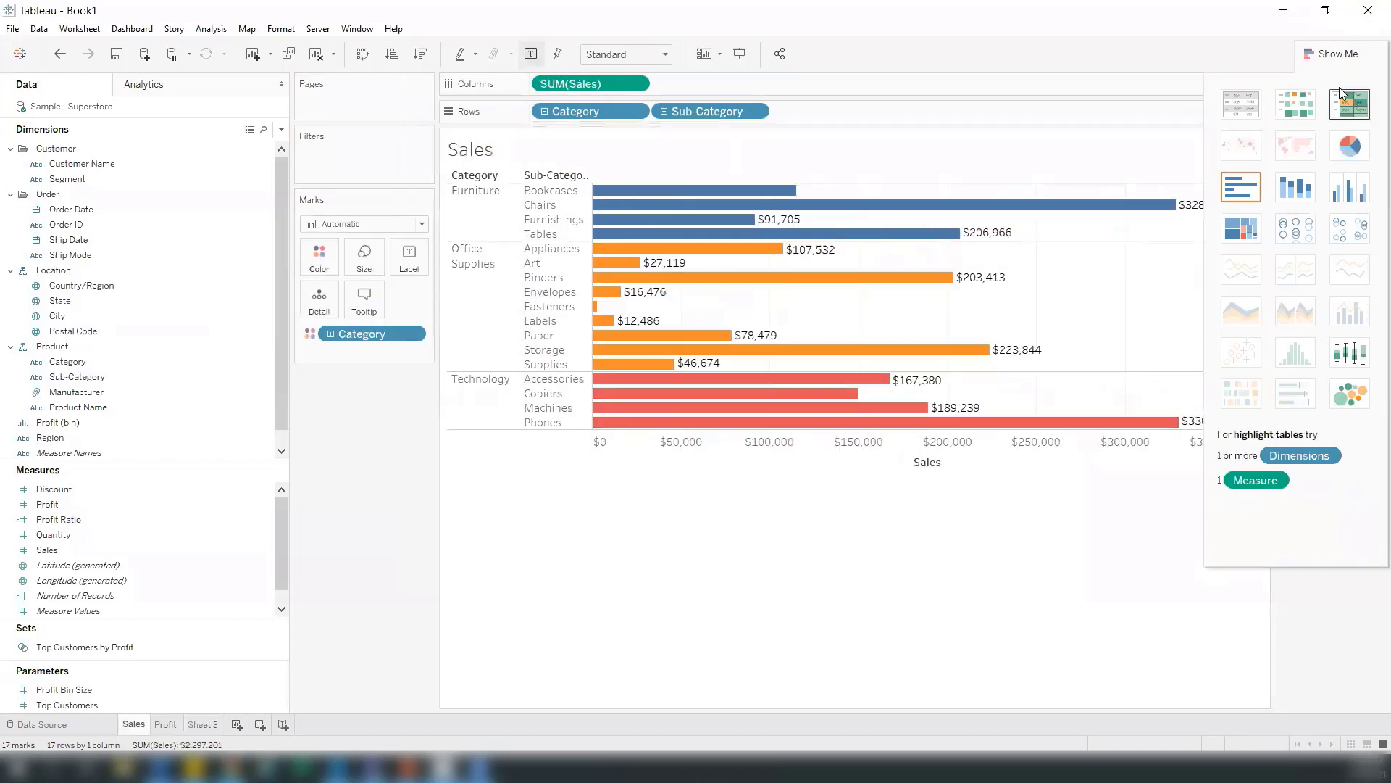
pyautogui.click(1331, 54)
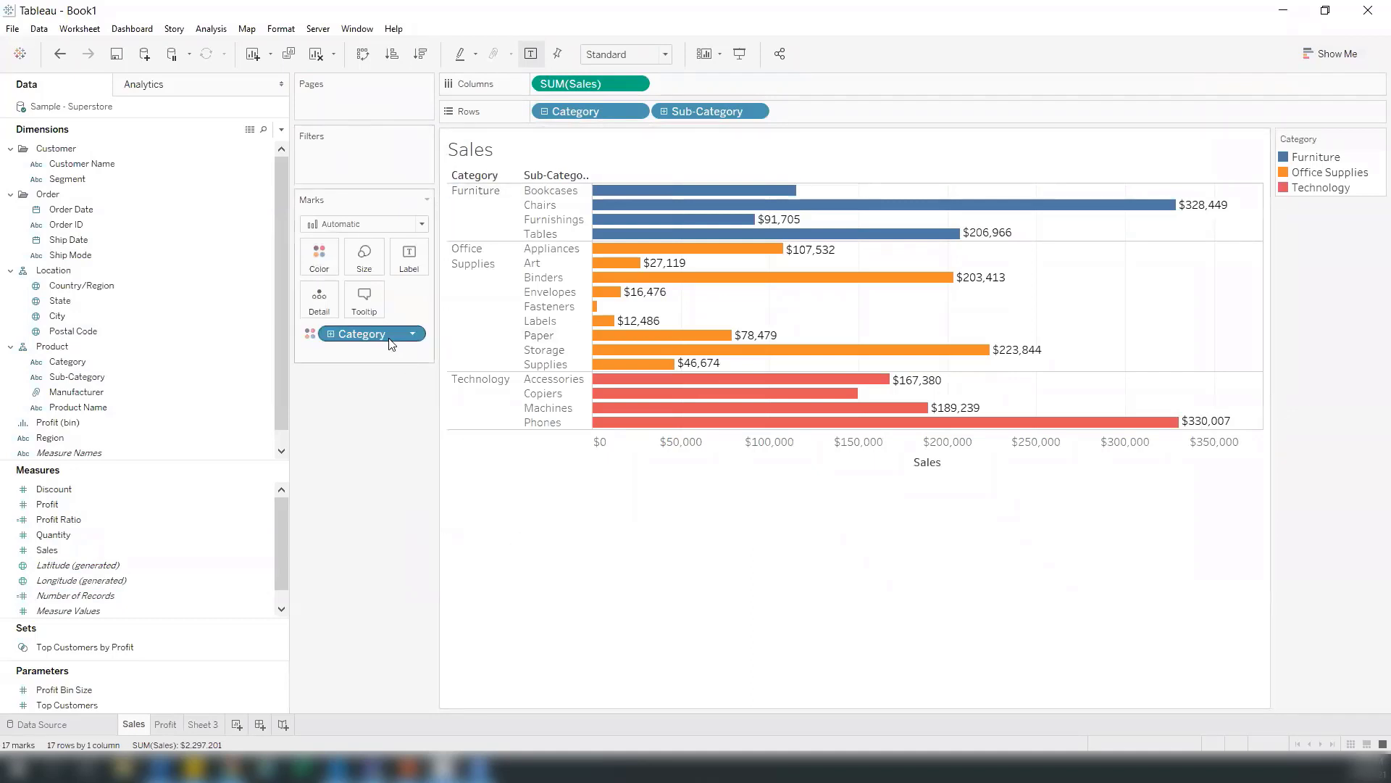
pyautogui.click(1379, 139)
pyautogui.click(1315, 154)
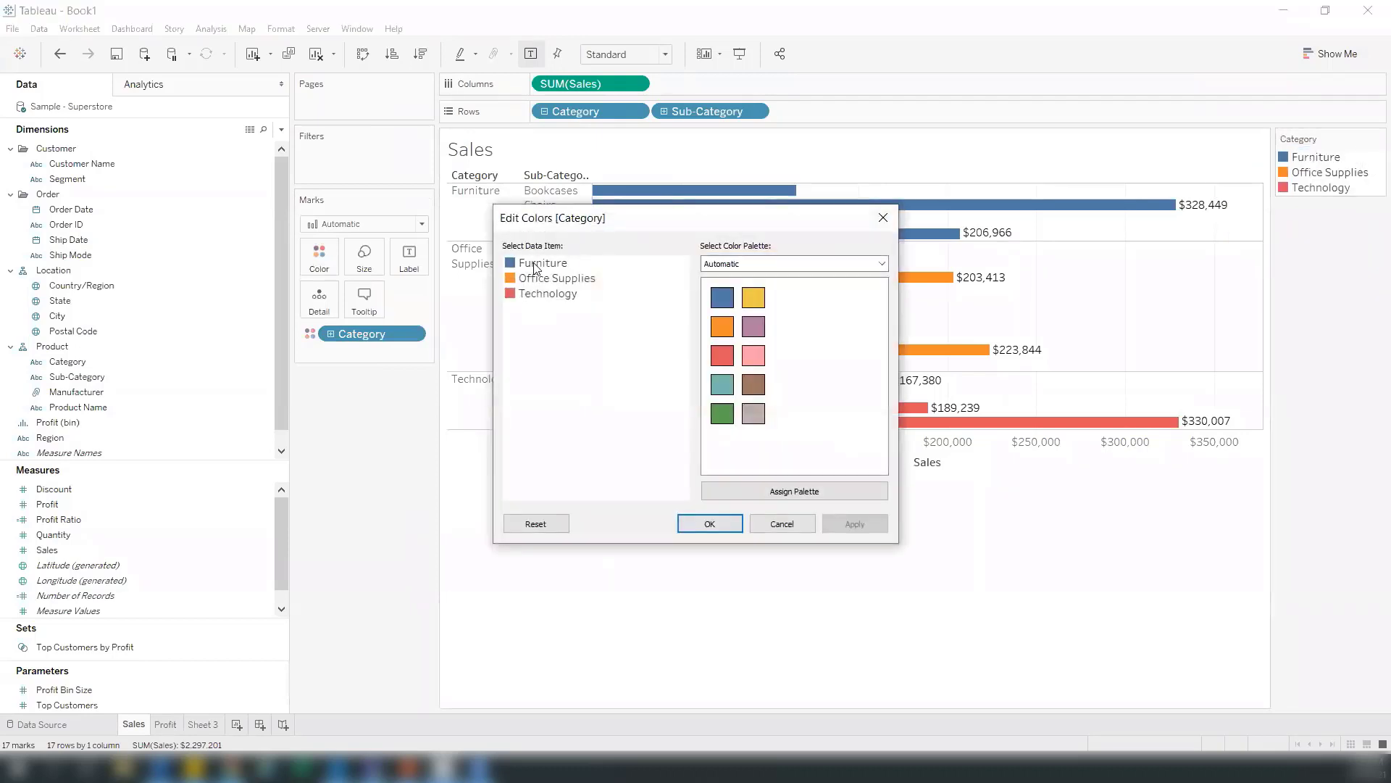
pyautogui.click(571, 265)
pyautogui.click(753, 326)
pyautogui.click(544, 284)
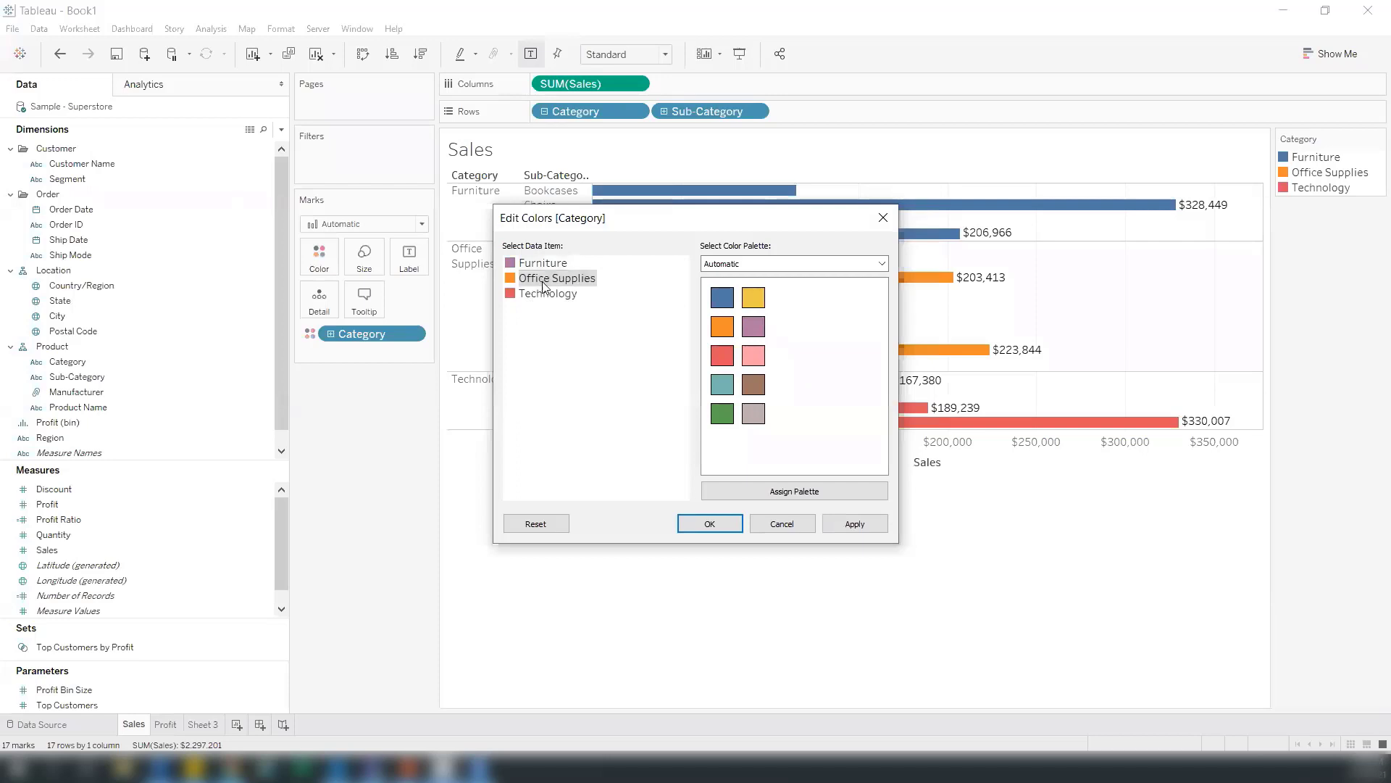
pyautogui.click(754, 384)
pyautogui.click(573, 294)
pyautogui.click(754, 297)
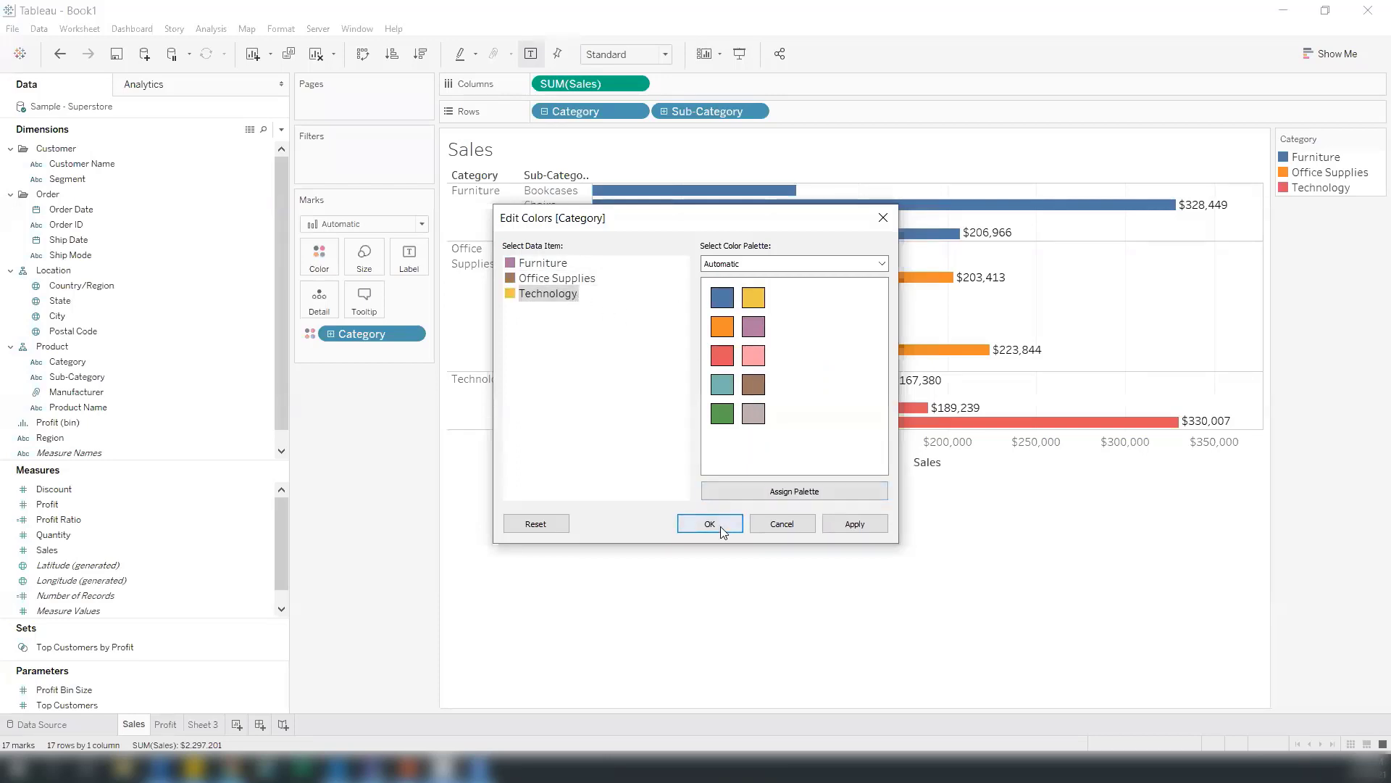
pyautogui.click(710, 524)
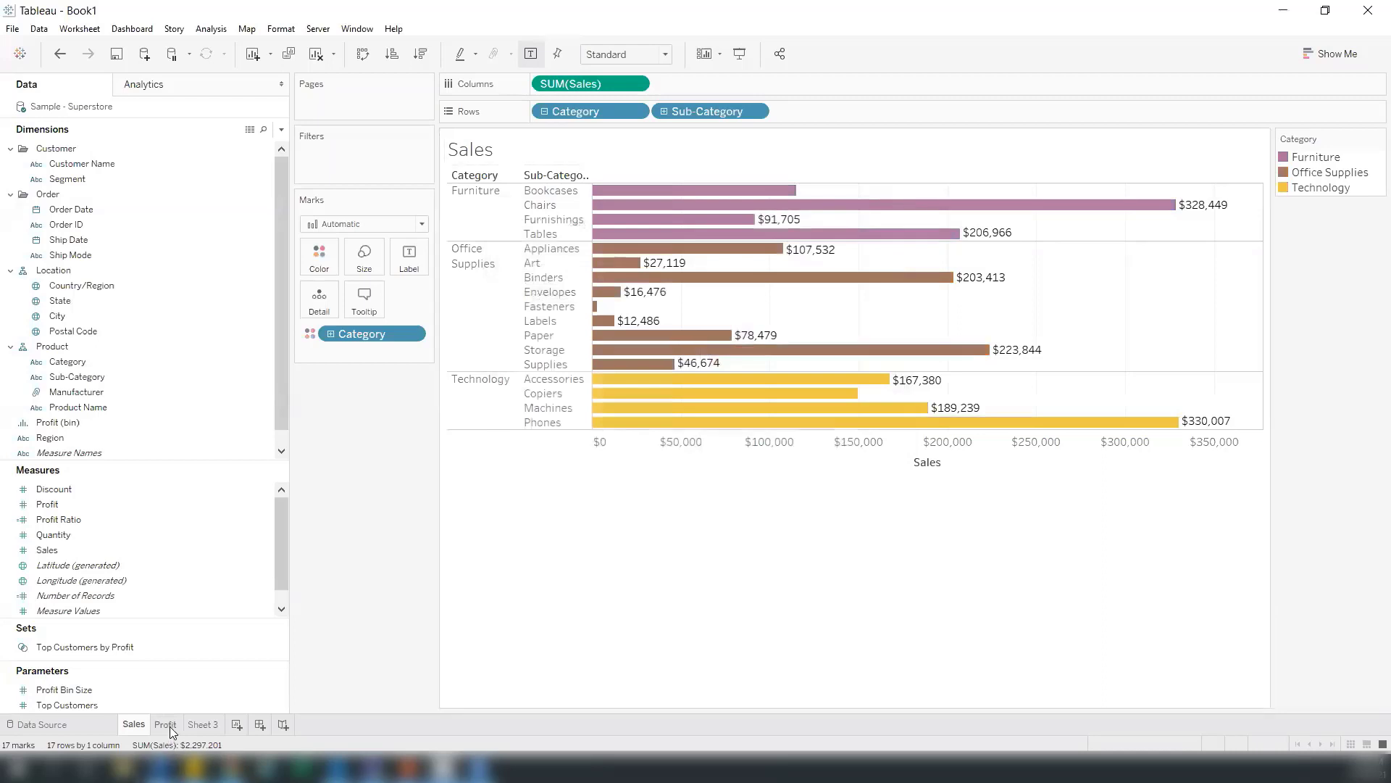
# Step: Check the category colors on the Profit and Sheet 3 worksheets and rename Sheet 3 as Discount
pyautogui.click(166, 725)
pyautogui.click(201, 728)
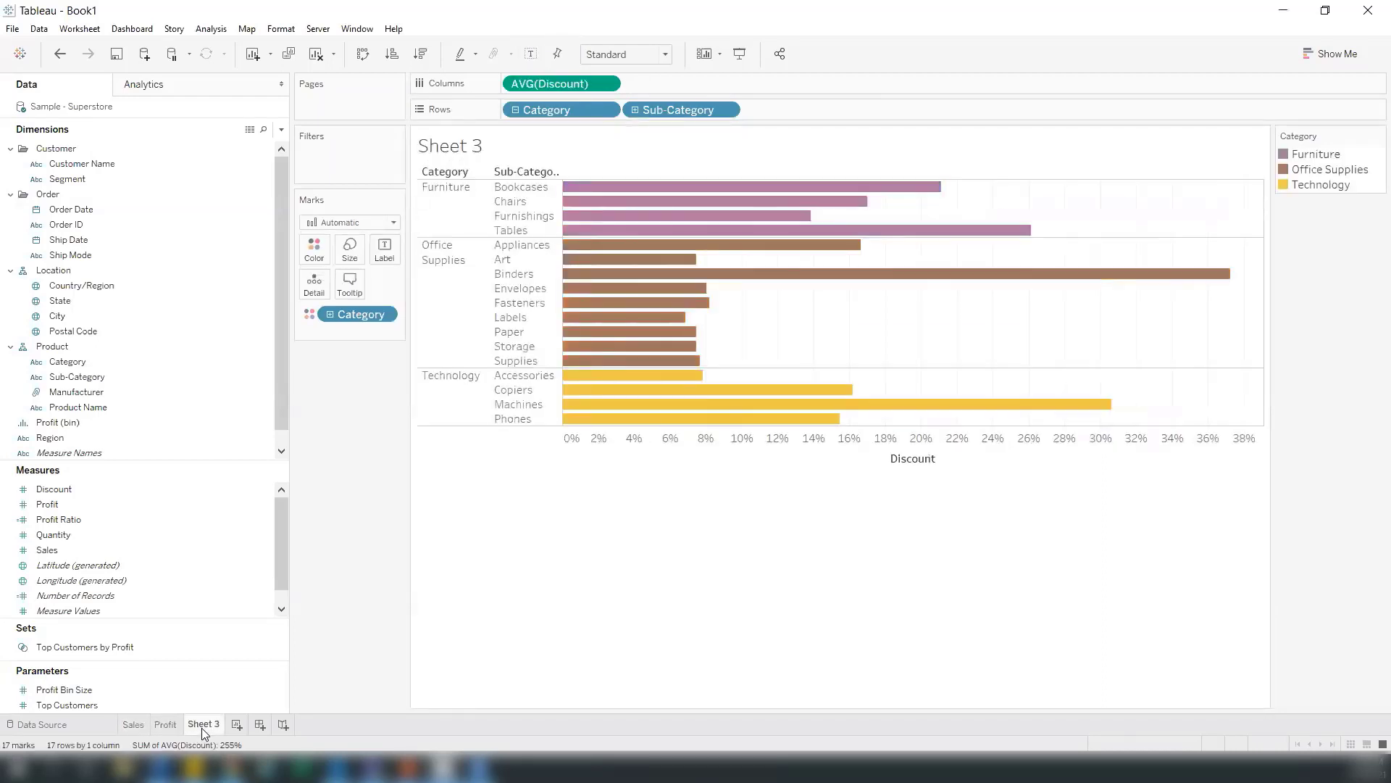
pyautogui.click(135, 725)
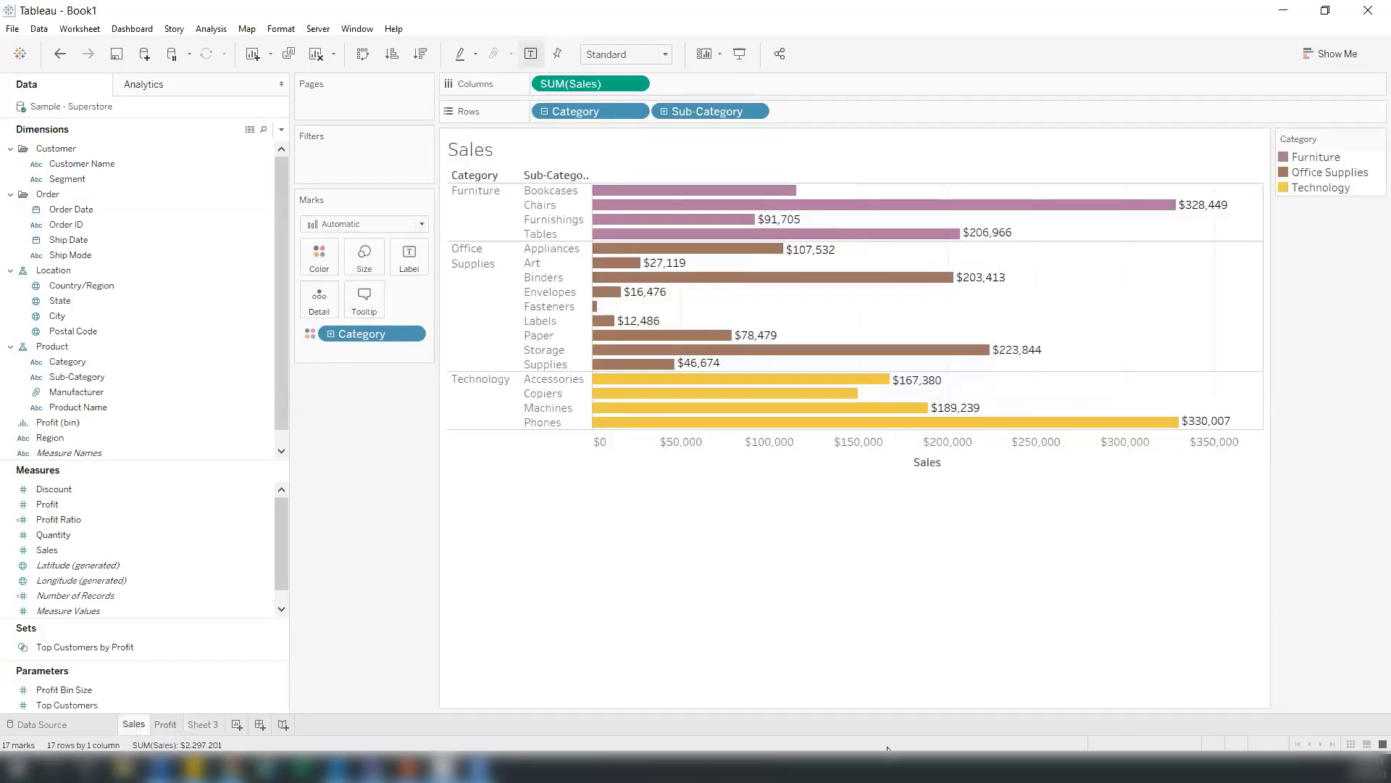
pyautogui.click(206, 648)
pyautogui.click(196, 725)
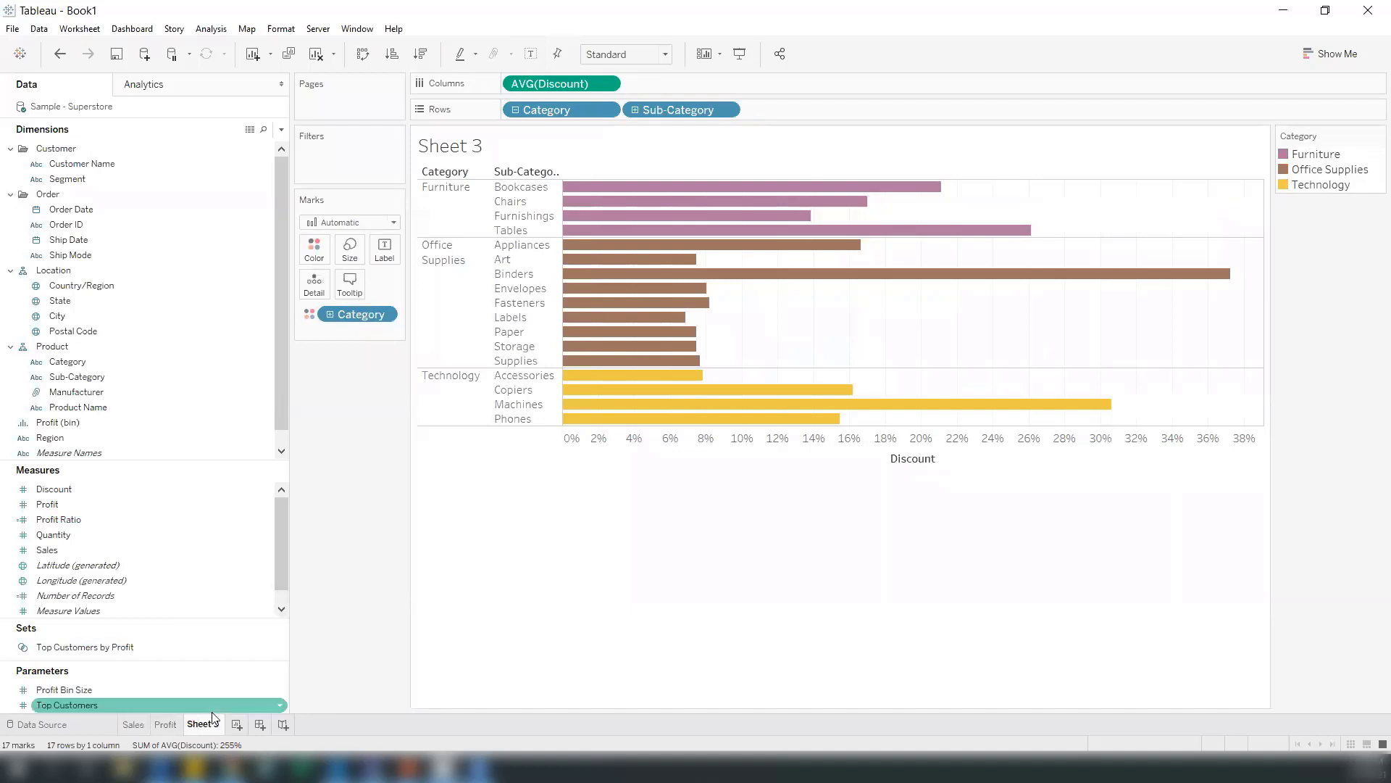
pyautogui.moveTo(220, 730); pyautogui.dragTo(185, 715)
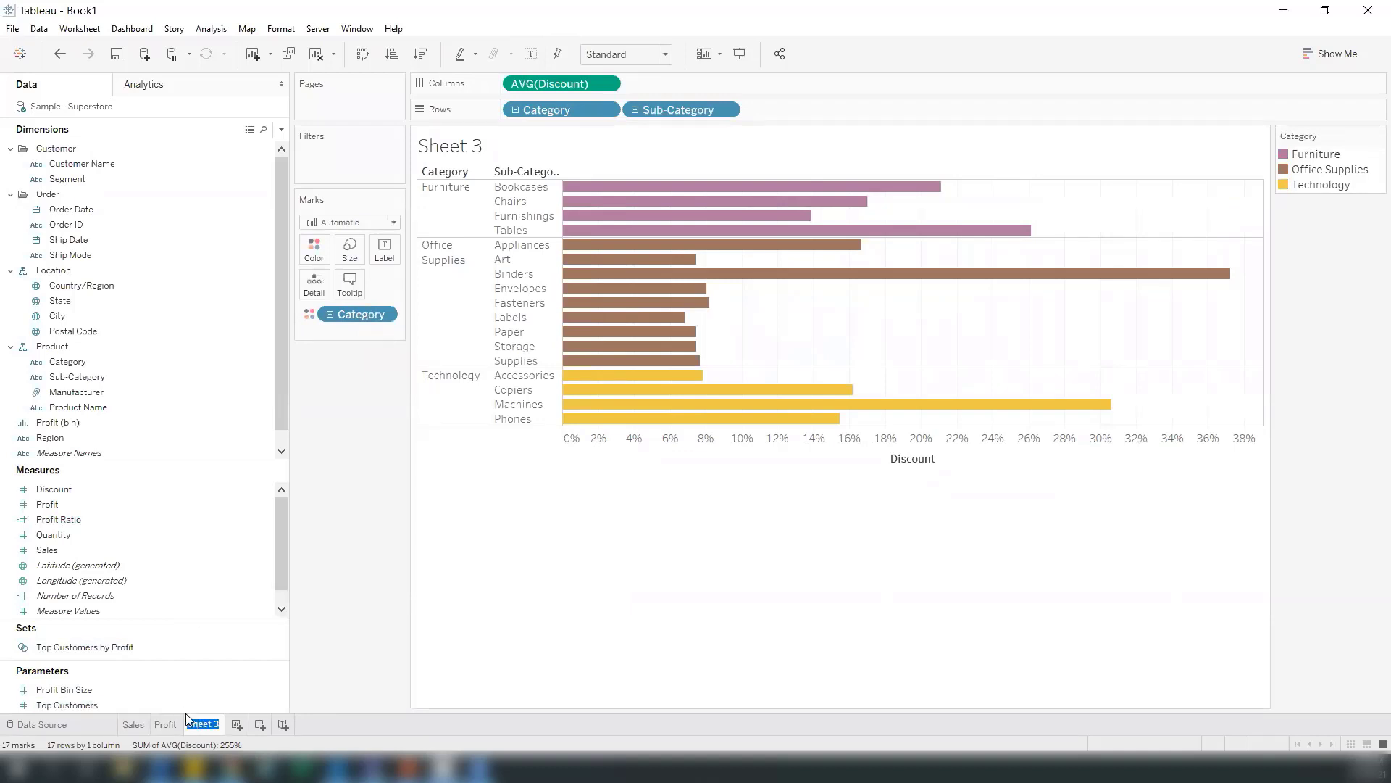
pyautogui.write('Discount')
pyautogui.click(365, 608)
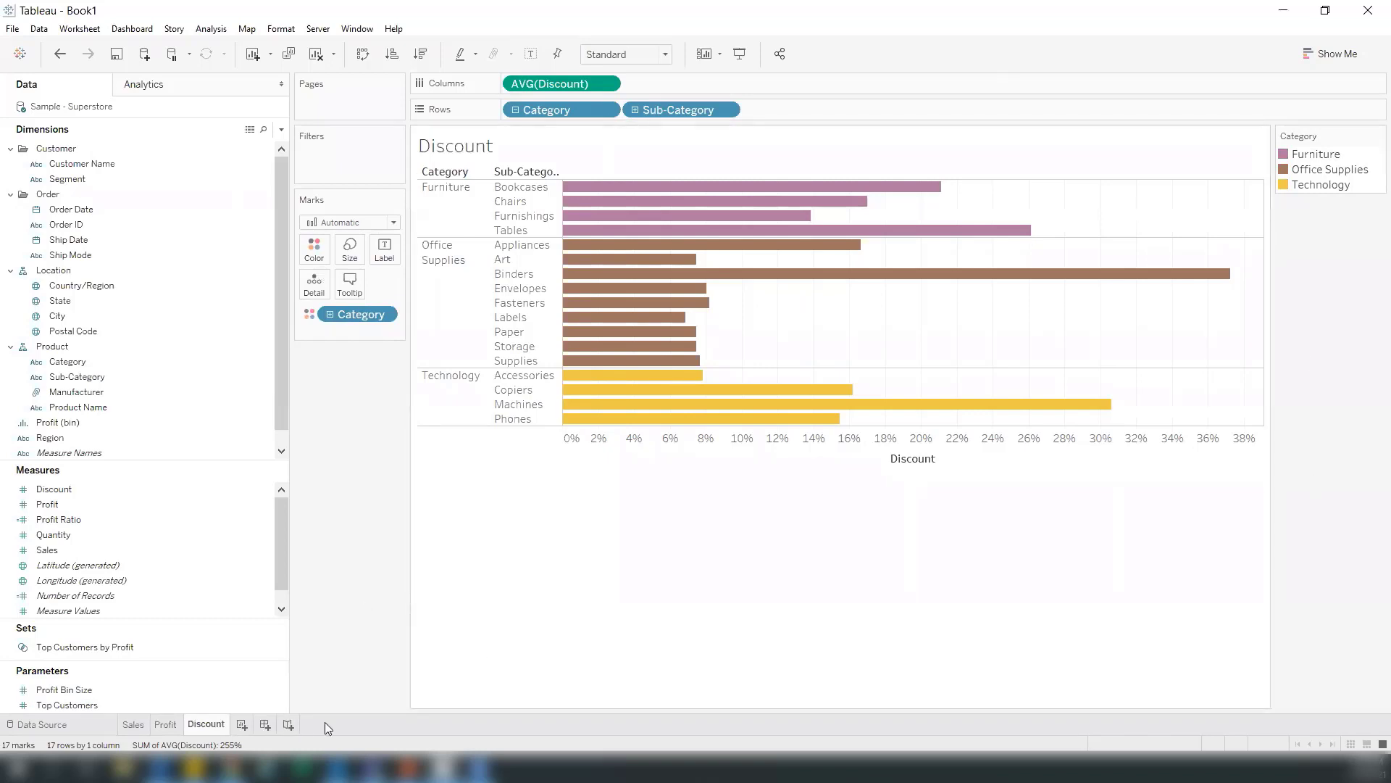
# Step: Add a new worksheet and build a filled map of the United States from the State field
pyautogui.click(246, 723)
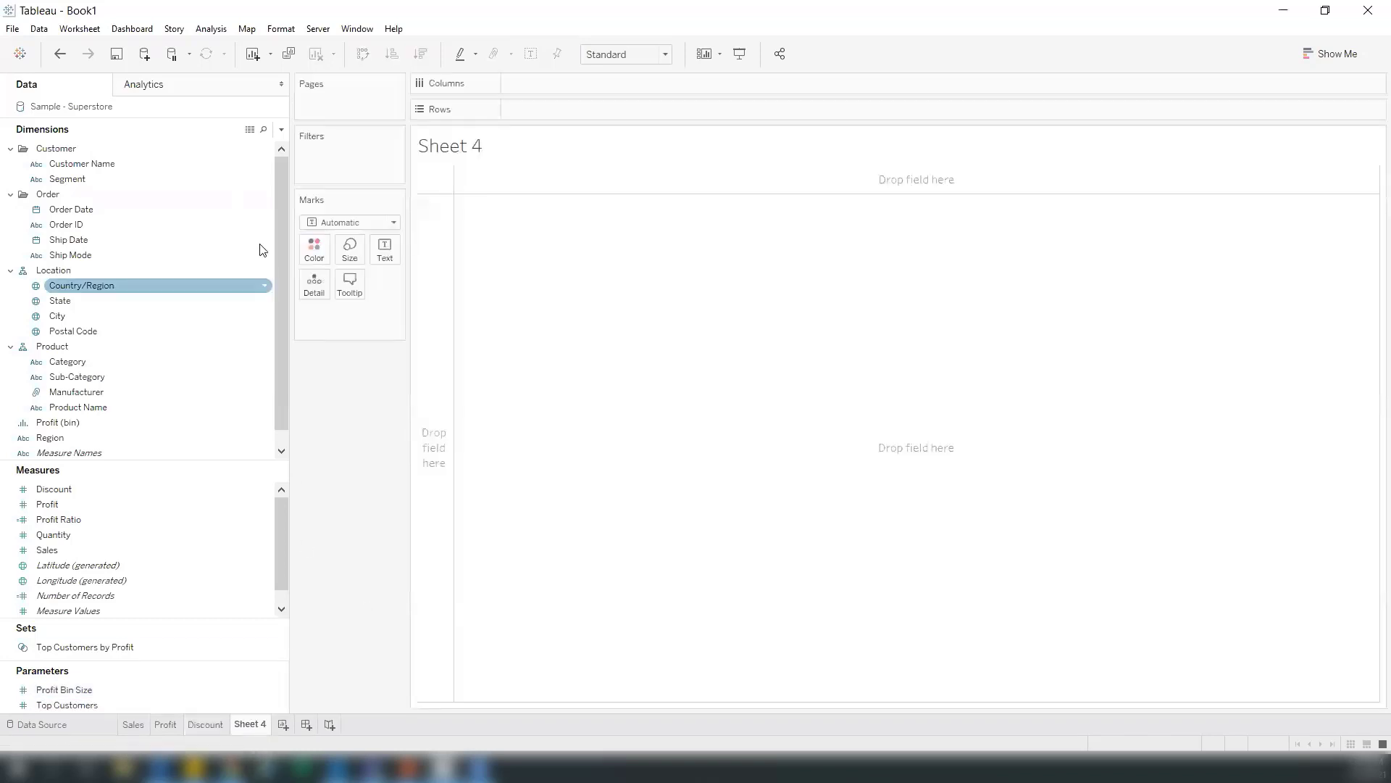
pyautogui.click(82, 299)
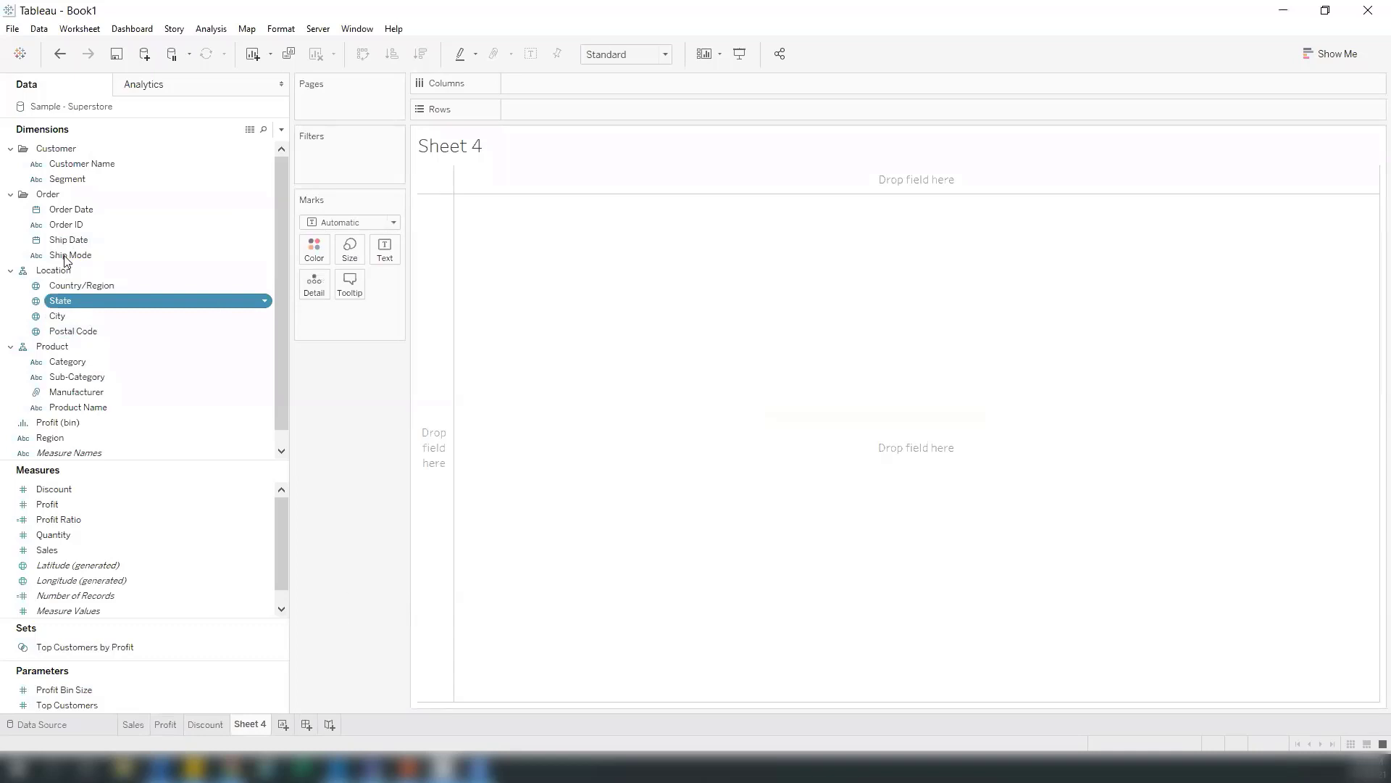
pyautogui.doubleClick(65, 300)
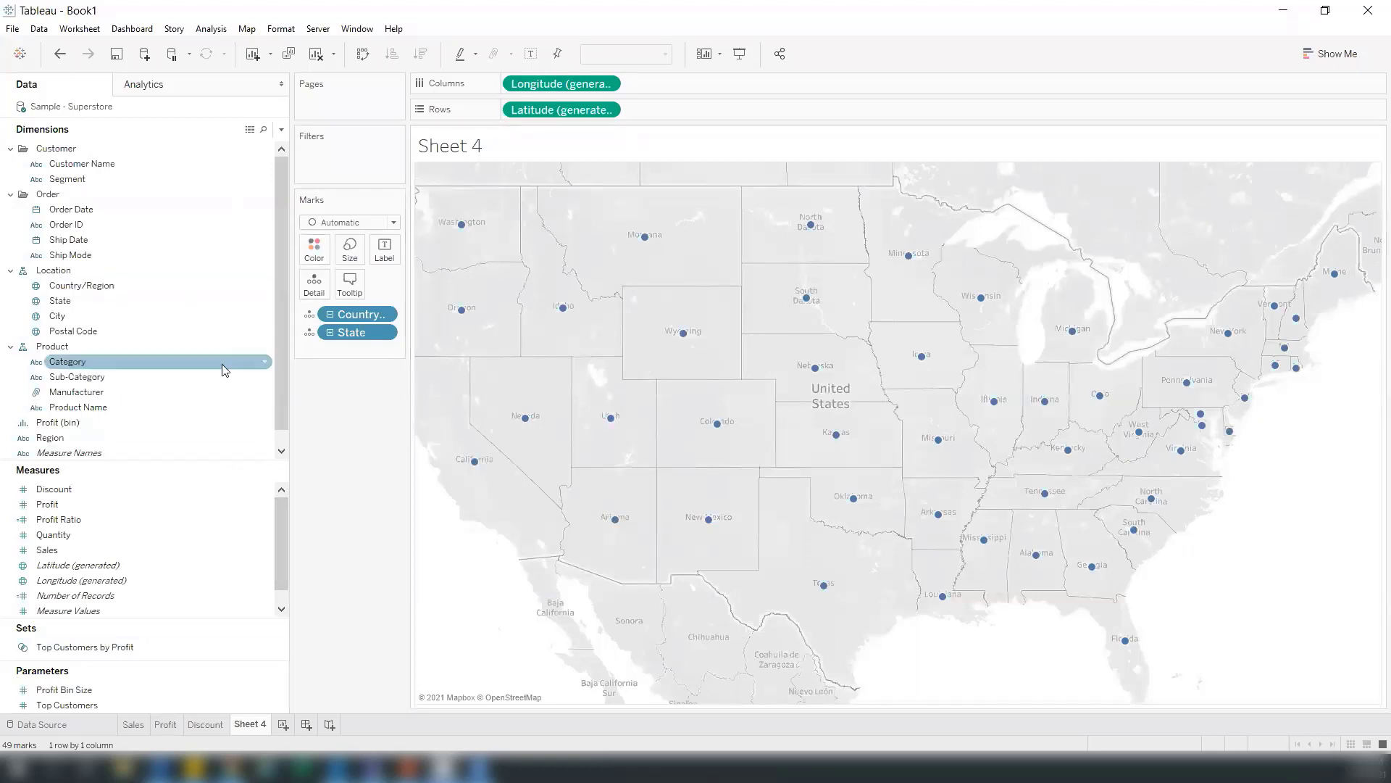
pyautogui.click(1352, 57)
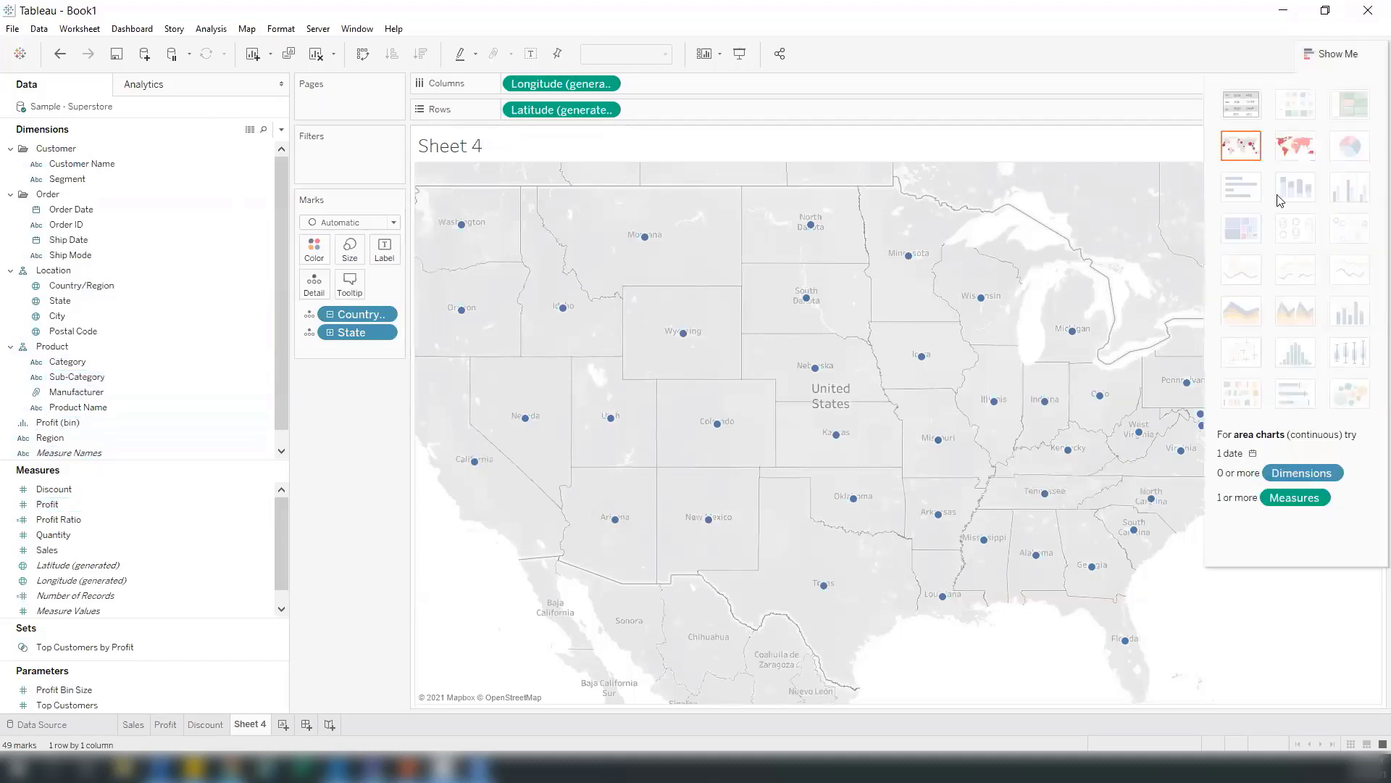
pyautogui.click(1335, 54)
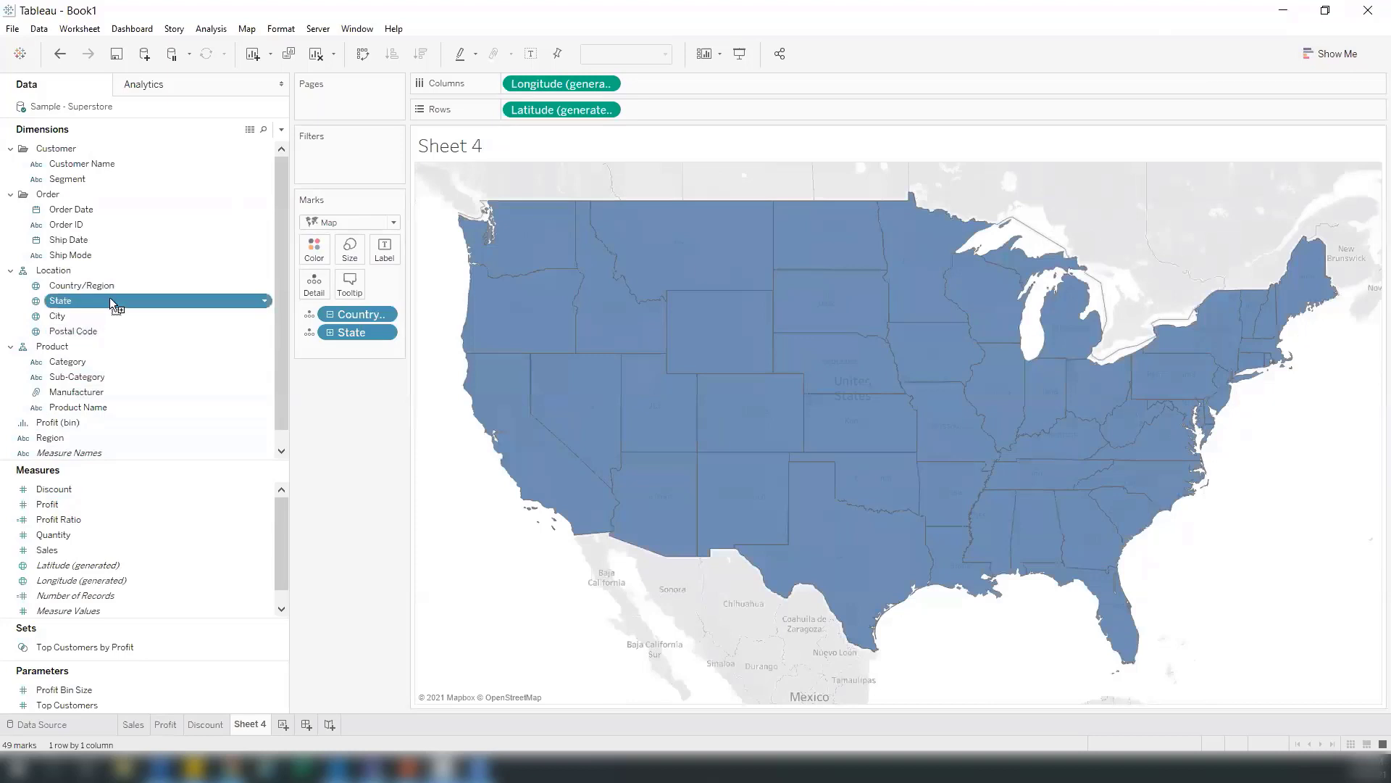
# Step: Color the states on the filled map by Sales
pyautogui.moveTo(112, 301); pyautogui.dragTo(319, 255)
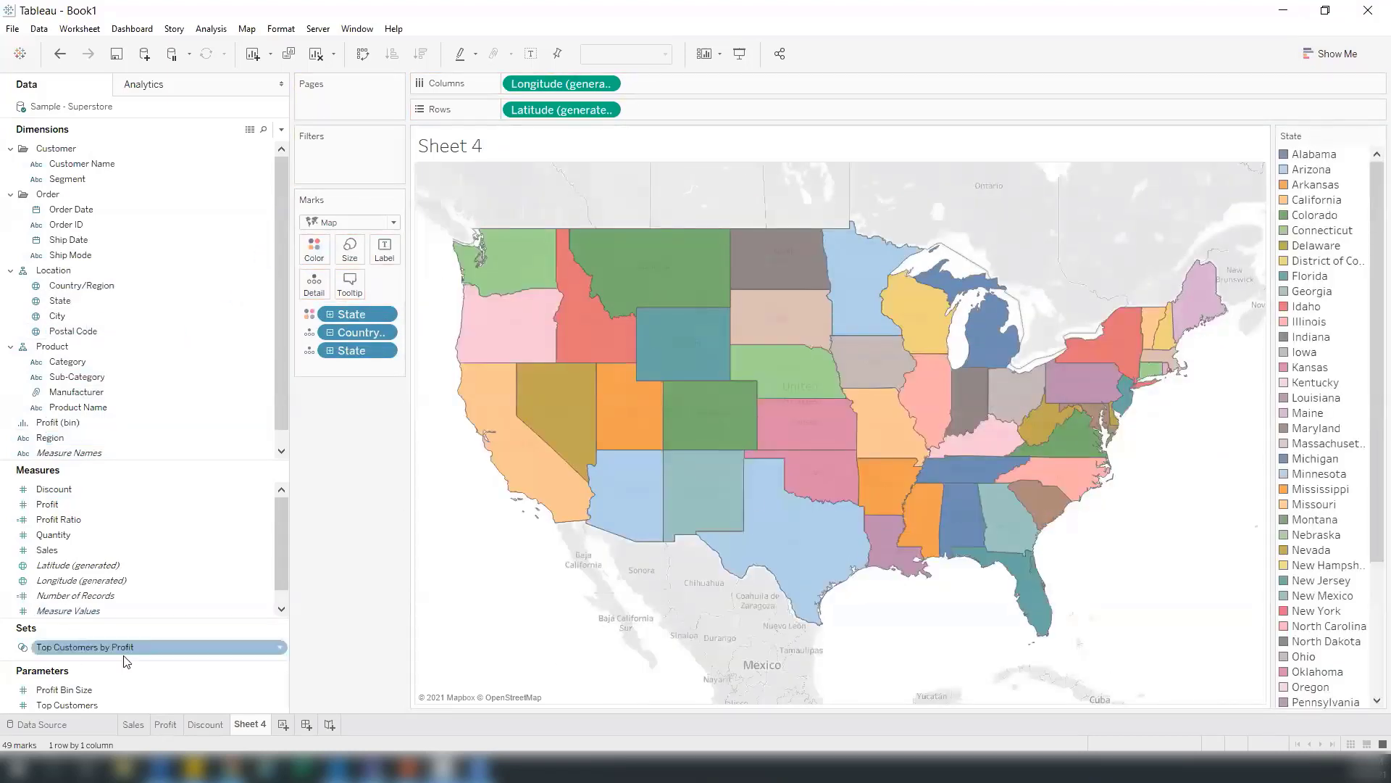
pyautogui.moveTo(47, 550); pyautogui.dragTo(355, 255)
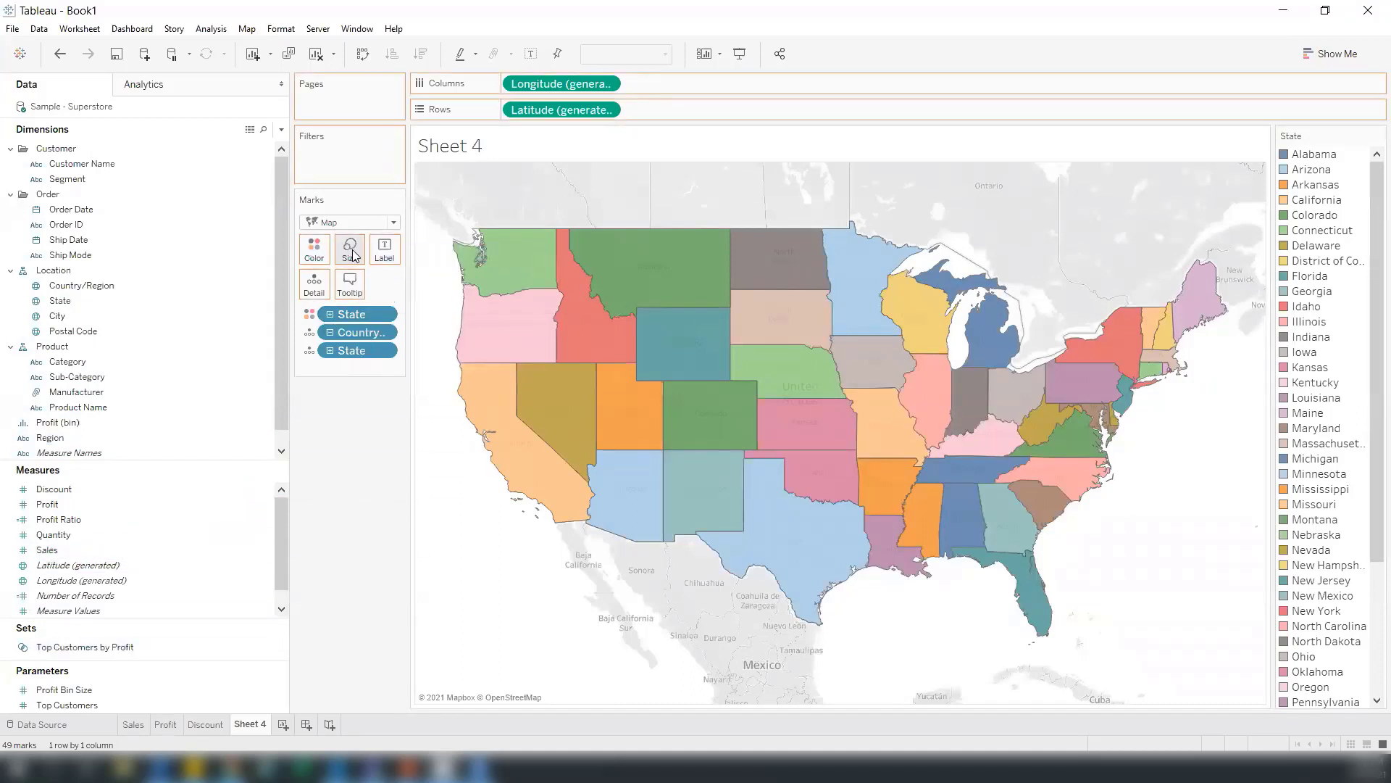
pyautogui.moveTo(355, 333); pyautogui.dragTo(314, 252)
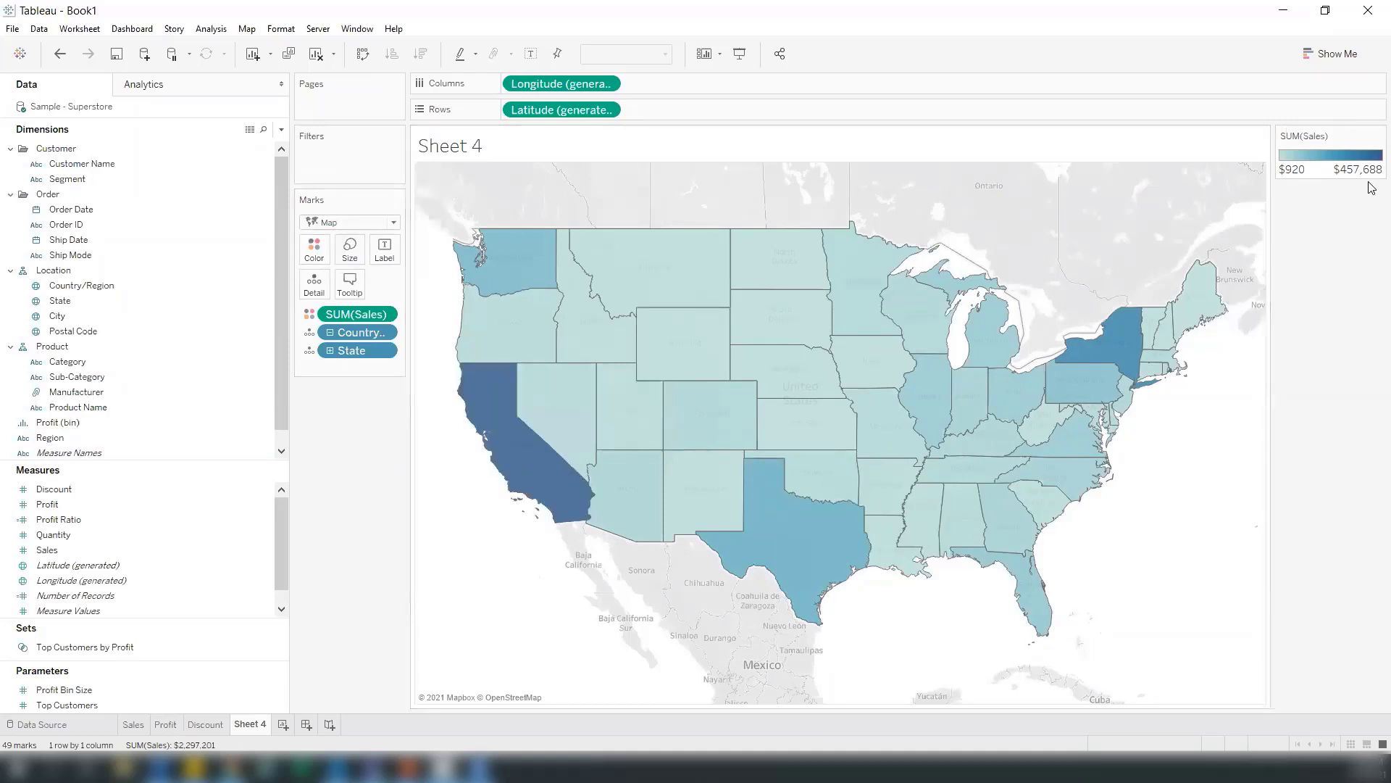
# Step: Change the Sales color palette of the map to Red-Green Diverging
pyautogui.click(1380, 135)
pyautogui.click(1297, 153)
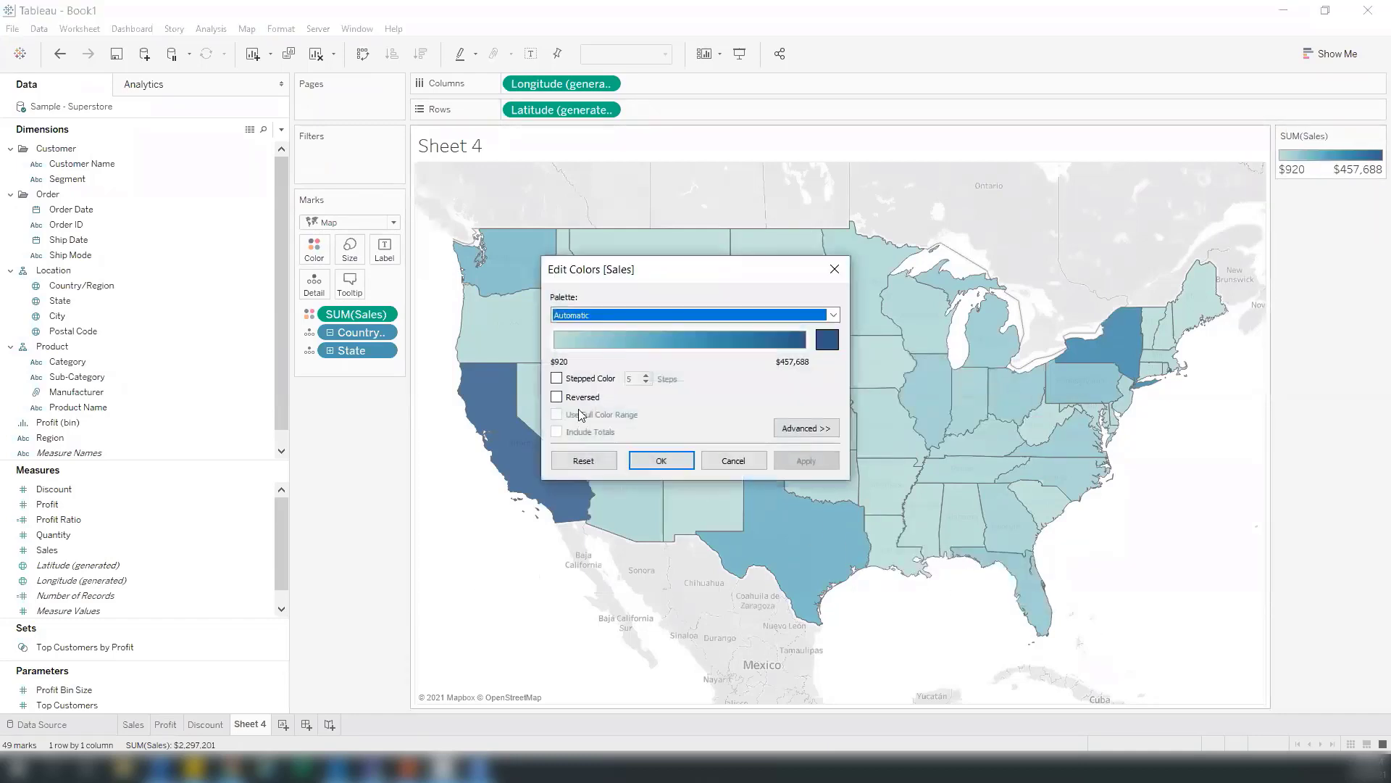
pyautogui.click(616, 316)
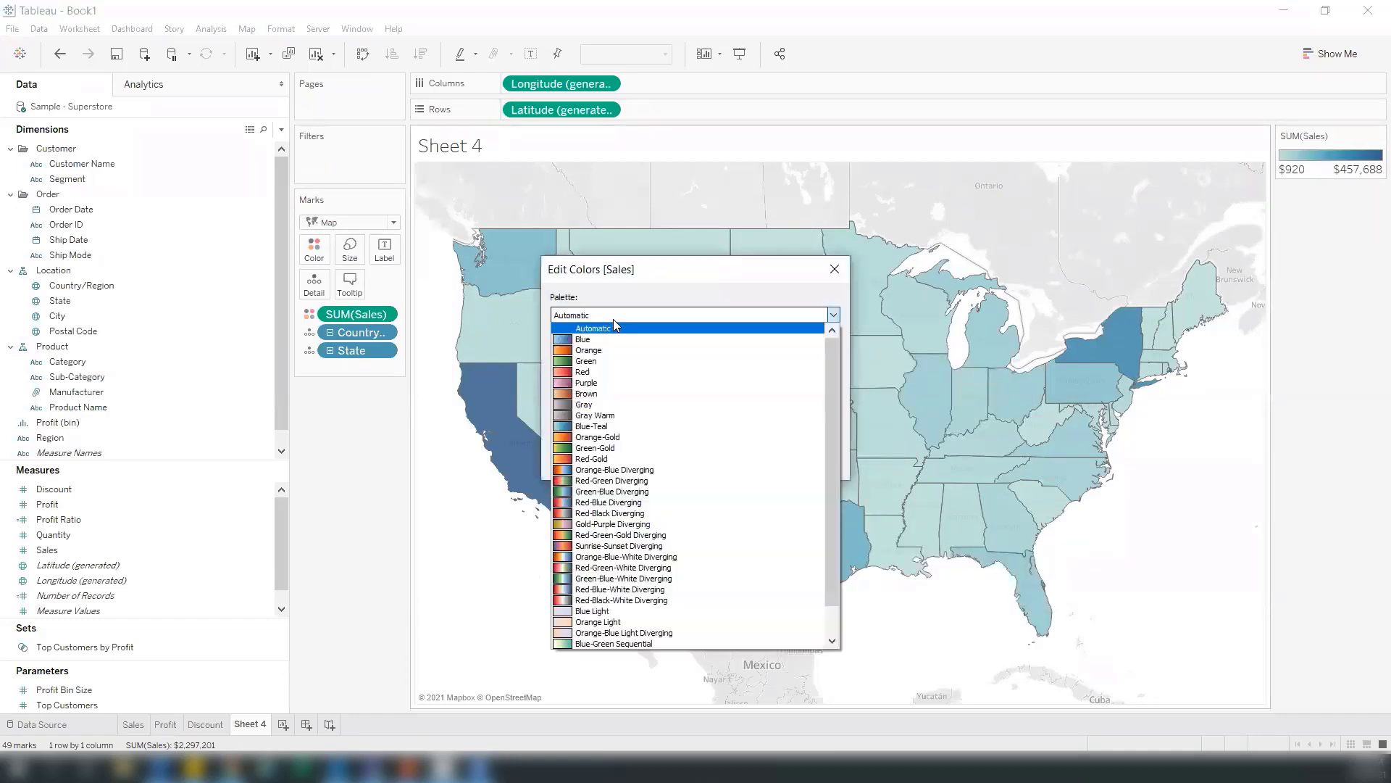
pyautogui.click(602, 480)
pyautogui.click(663, 461)
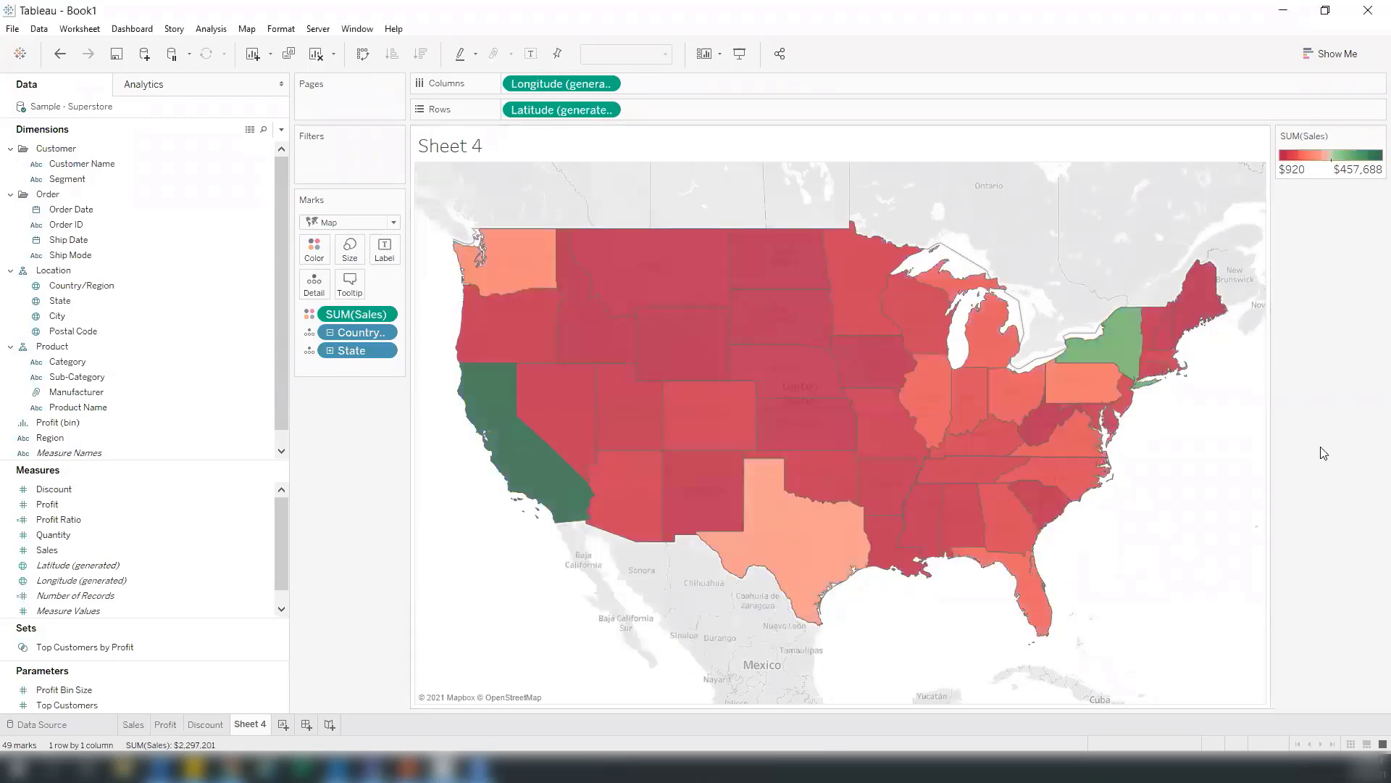
# Step: Rename the map worksheet as Maps
pyautogui.doubleClick(261, 724)
pyautogui.write('Maps')
pyautogui.press('Return')
# Step: Create a dashboard, place the Maps sheet on it and delete the container holding its Sales color legend
pyautogui.click(298, 724)
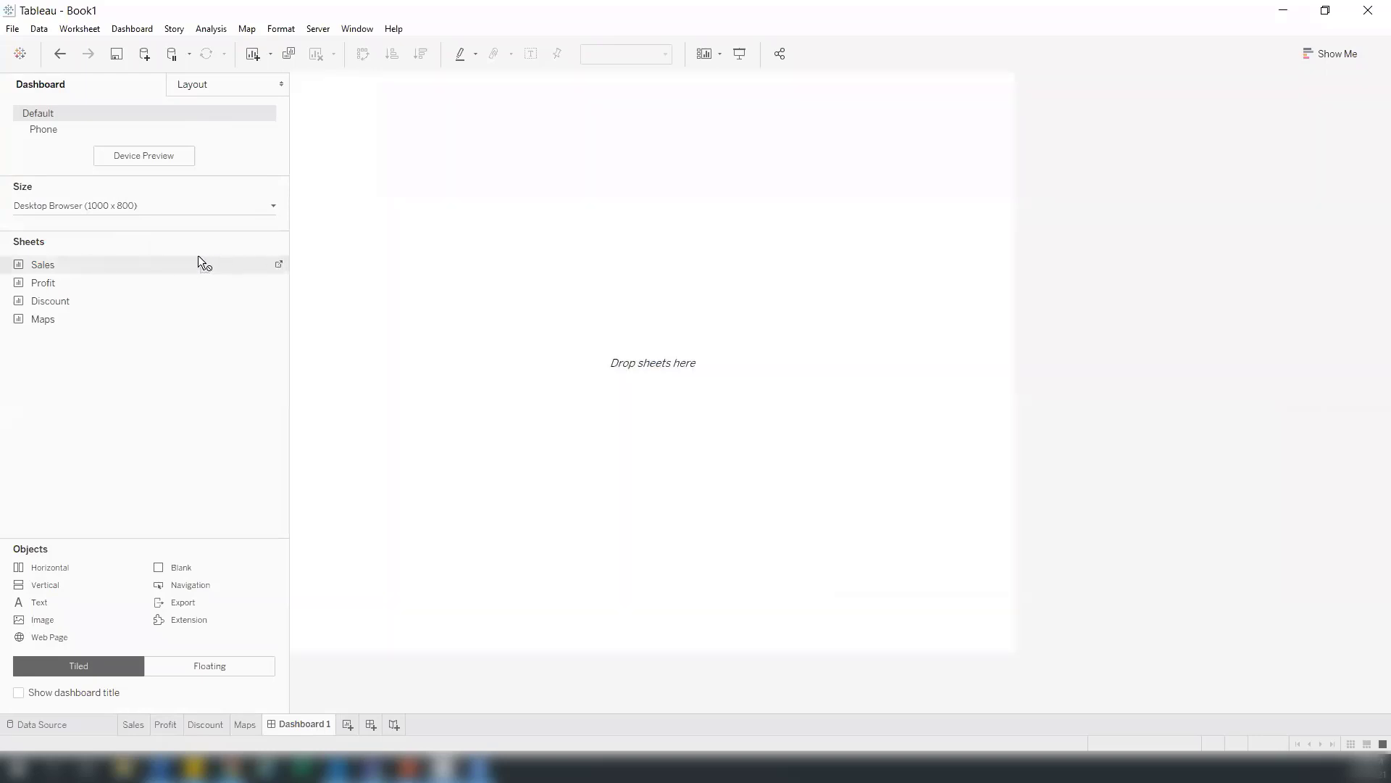
pyautogui.moveTo(58, 315); pyautogui.dragTo(604, 231)
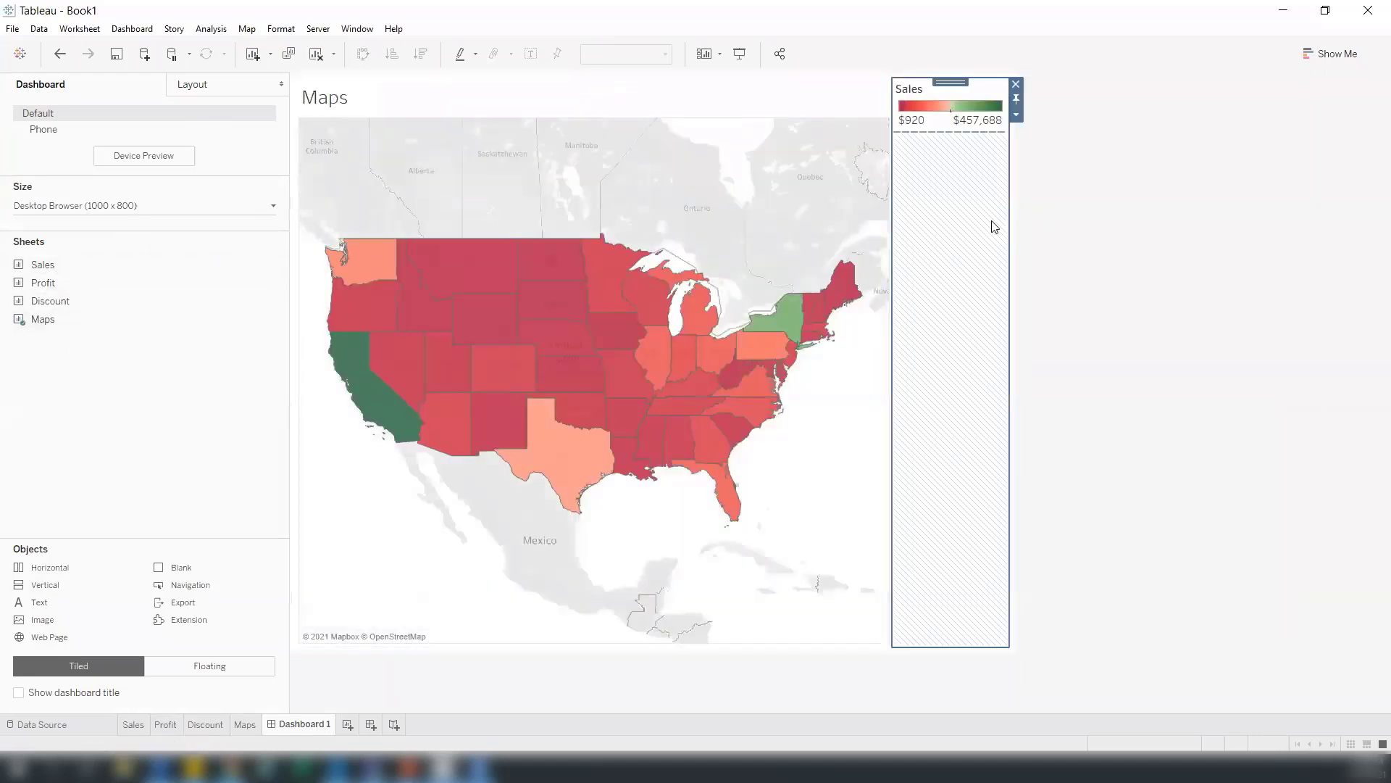
pyautogui.click(1016, 86)
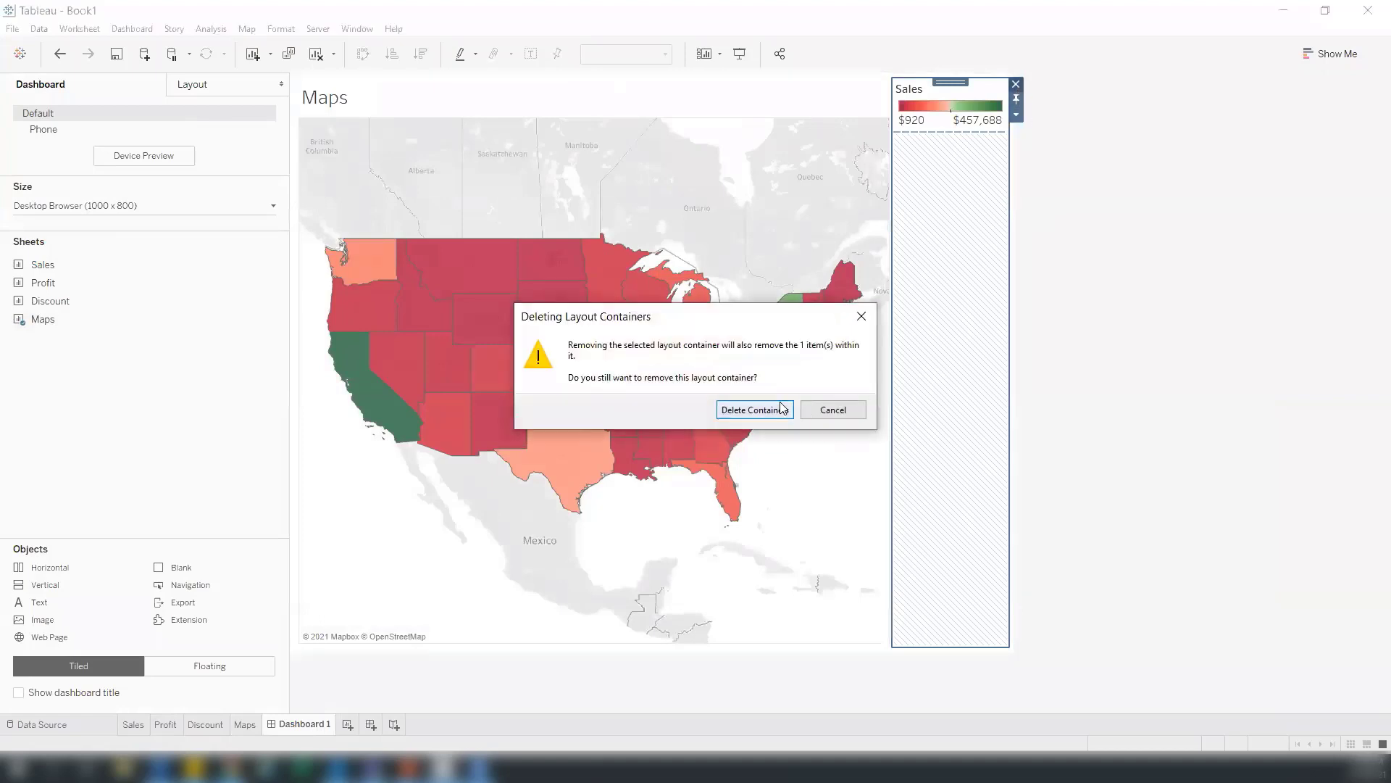
pyautogui.click(752, 408)
# Step: Place the Sales, Profit and Discount sheets side by side below the map and delete the Category legend container
pyautogui.moveTo(55, 266); pyautogui.dragTo(415, 588)
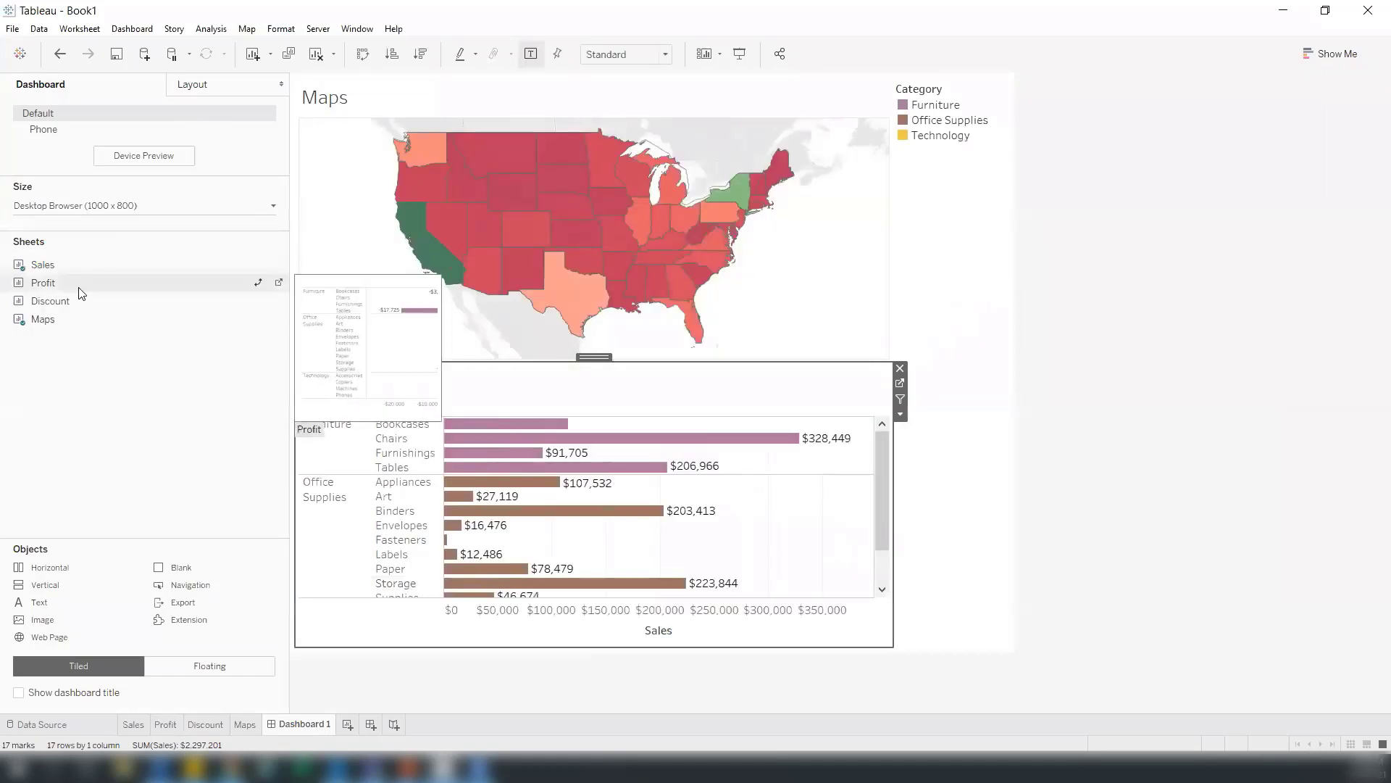
pyautogui.moveTo(77, 288); pyautogui.dragTo(763, 532)
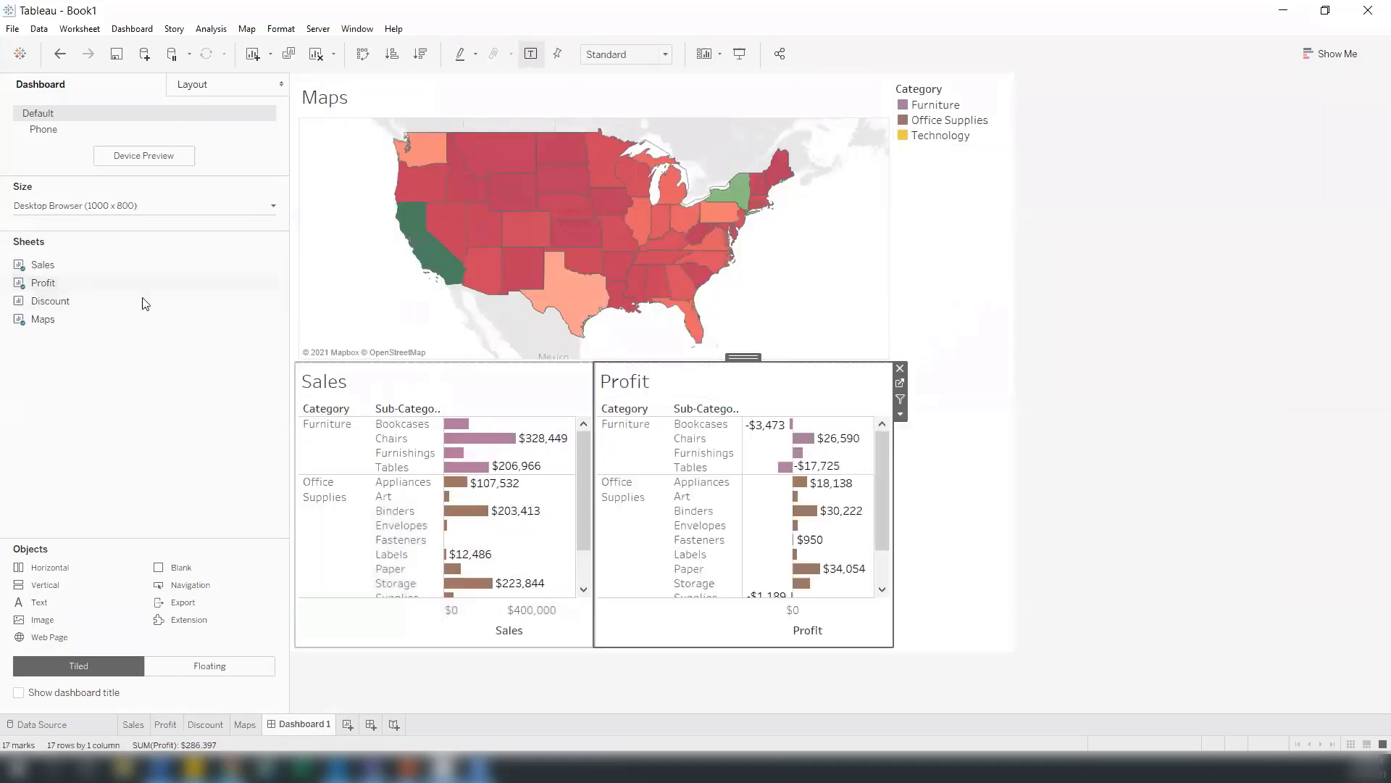
pyautogui.moveTo(84, 302); pyautogui.dragTo(852, 599)
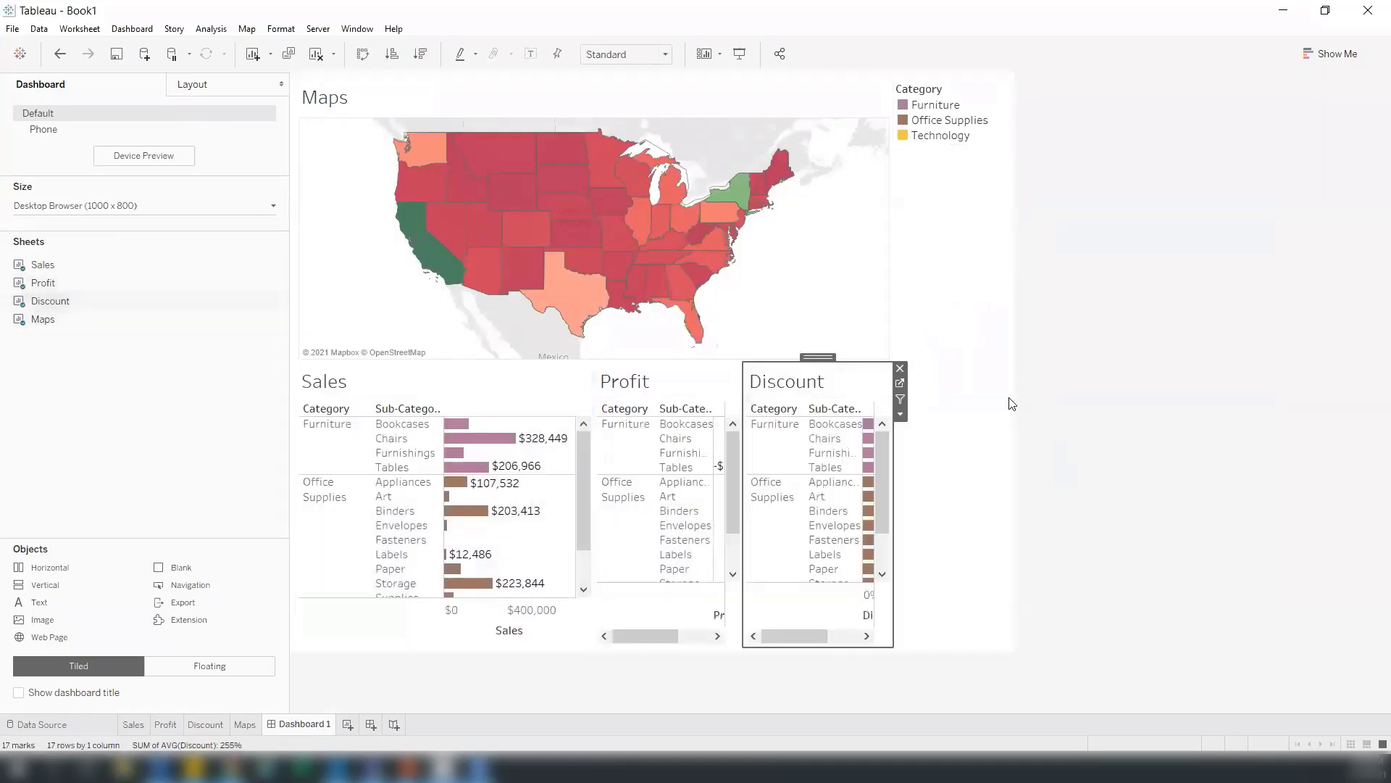
pyautogui.click(969, 385)
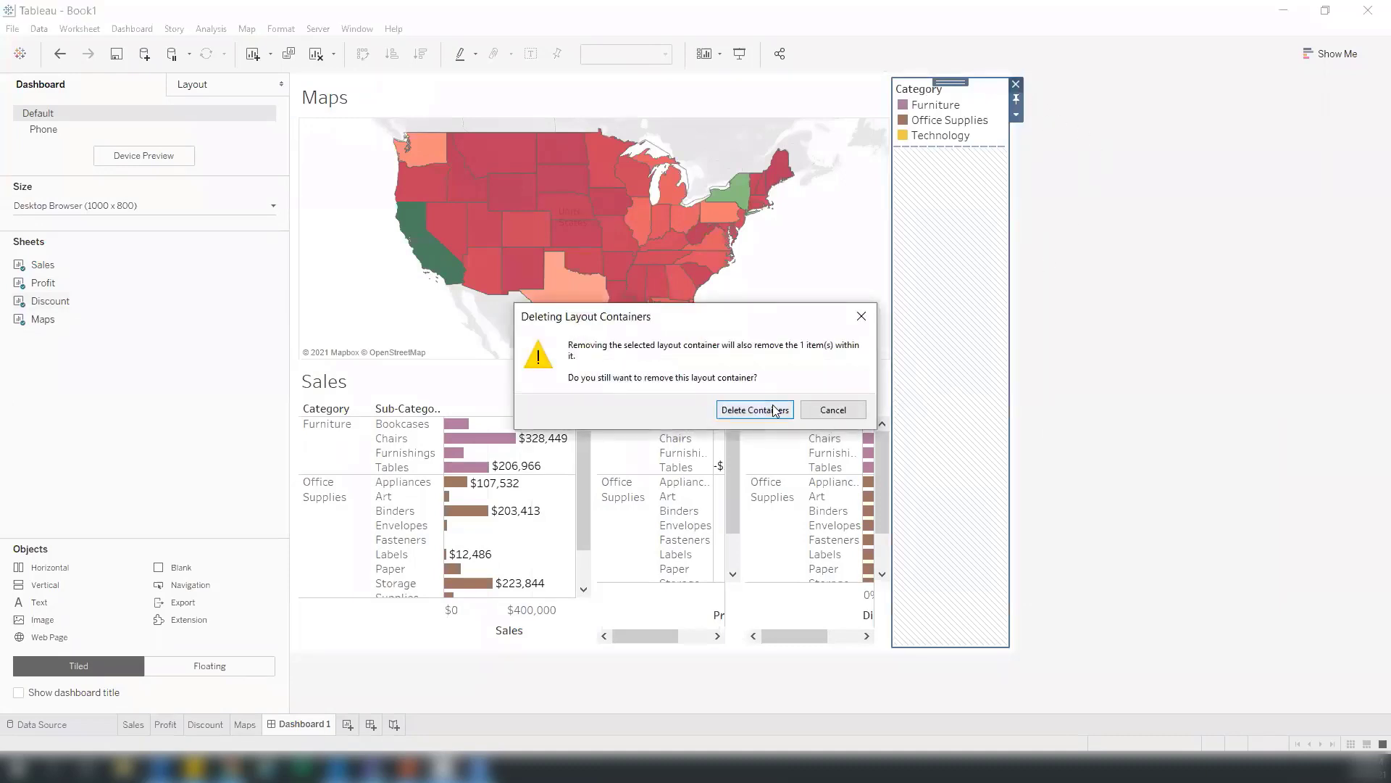
pyautogui.click(777, 411)
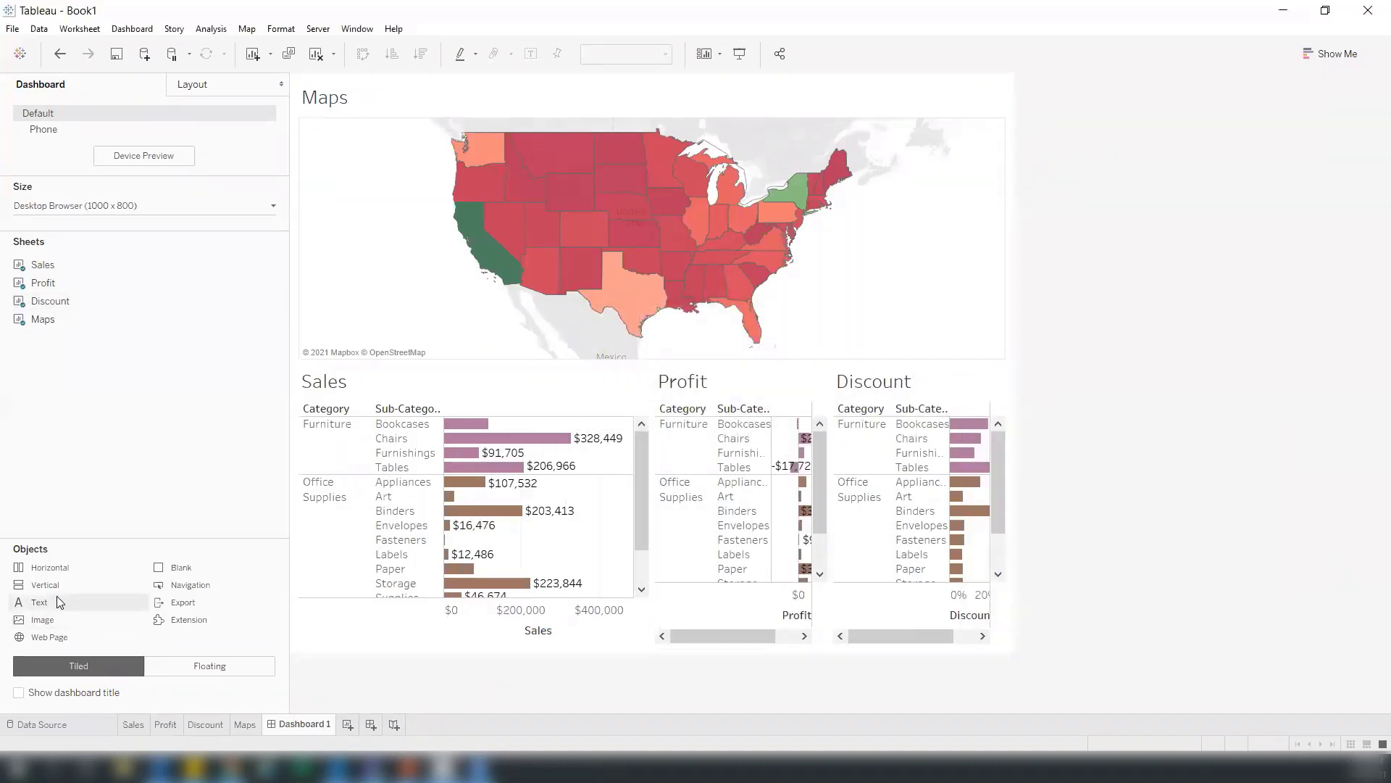
pyautogui.moveTo(40, 573); pyautogui.dragTo(394, 497)
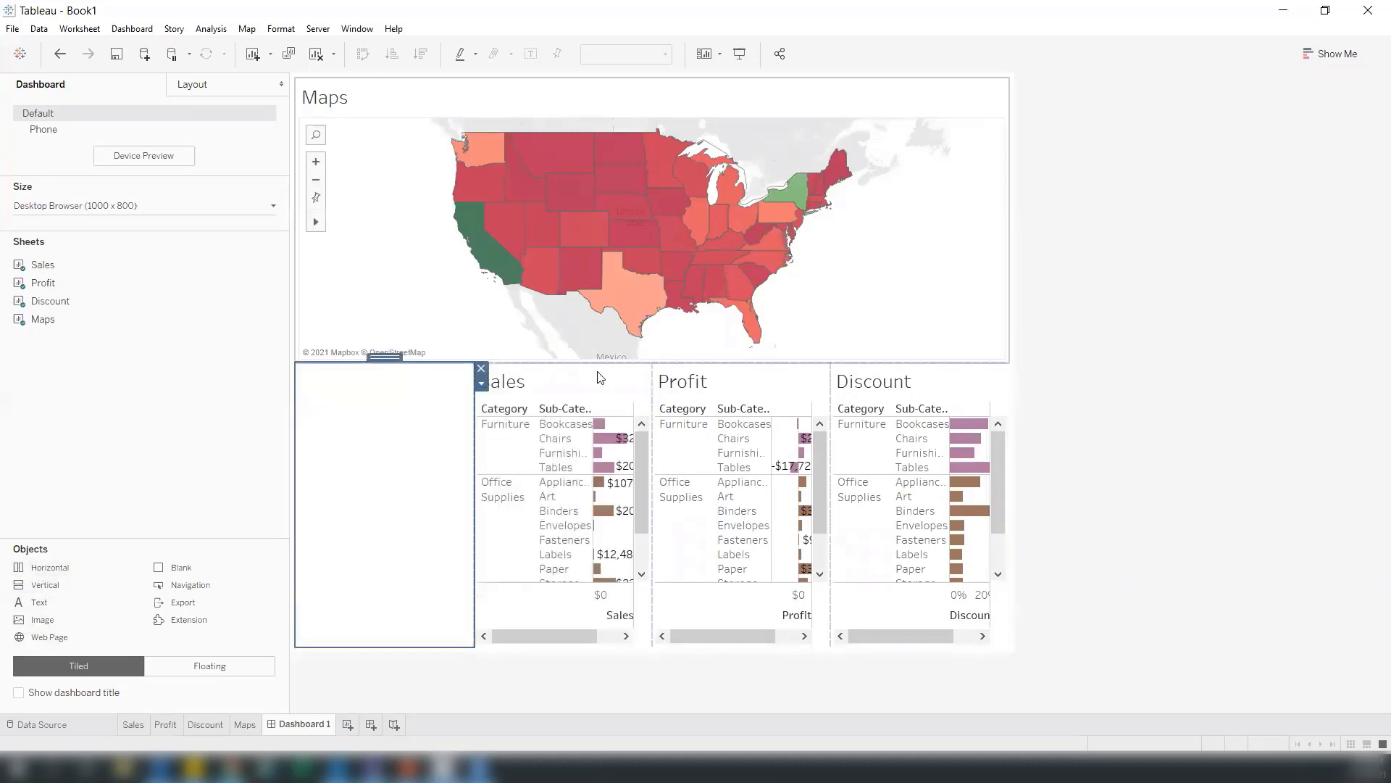
pyautogui.click(415, 410)
pyautogui.press('Delete')
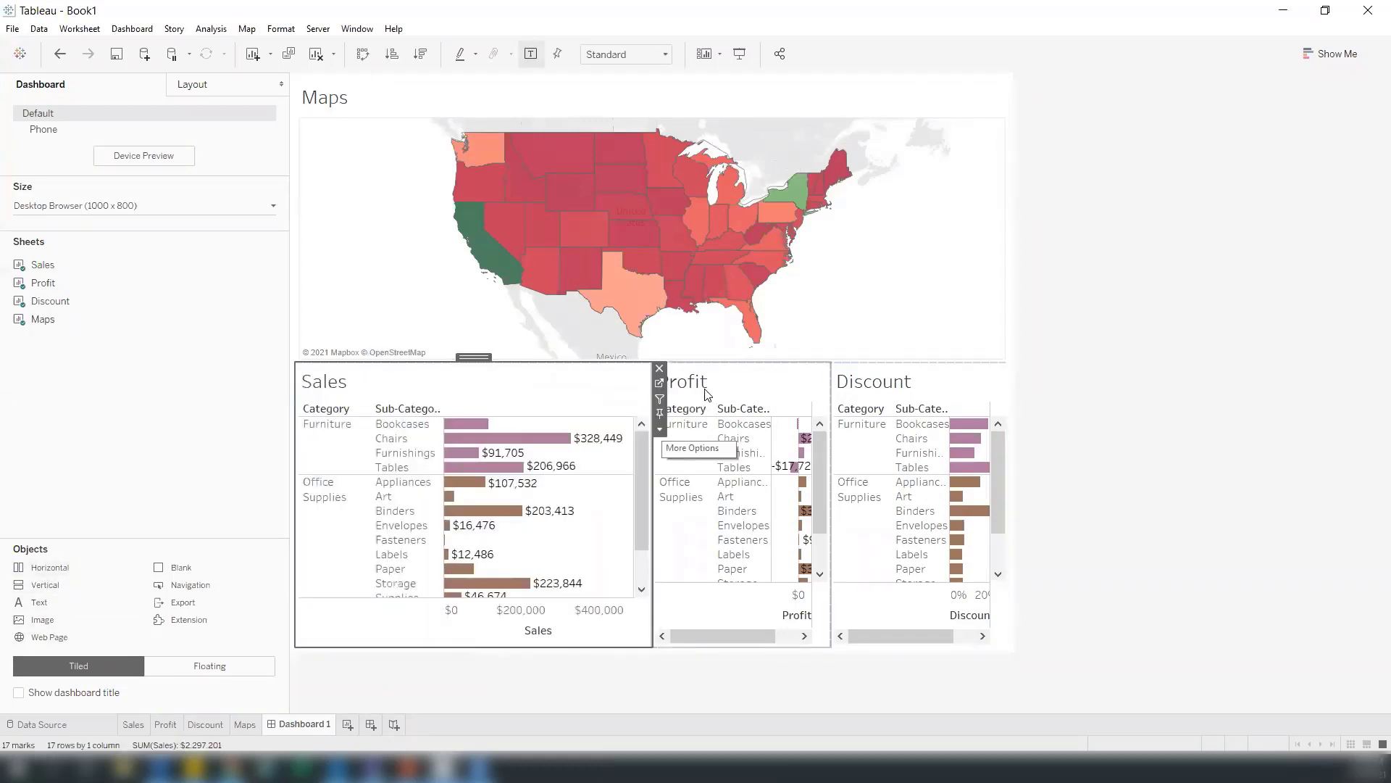
# Step: Rearrange the Profit and Discount charts beside Sales so the three charts share the row below the map about equally
pyautogui.click(660, 385)
pyautogui.press('Delete')
pyautogui.click(613, 440)
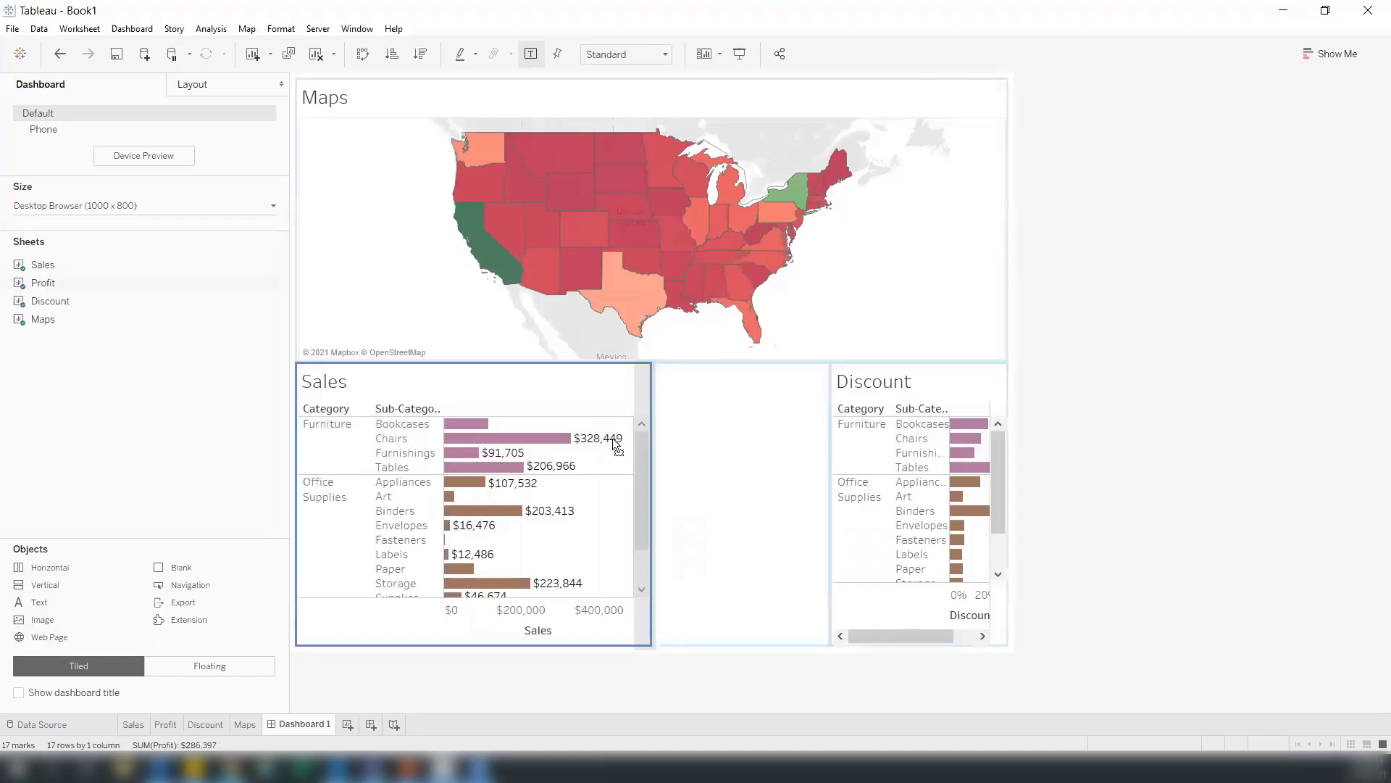
pyautogui.hotkey('ctrl', 'z')
pyautogui.click(904, 394)
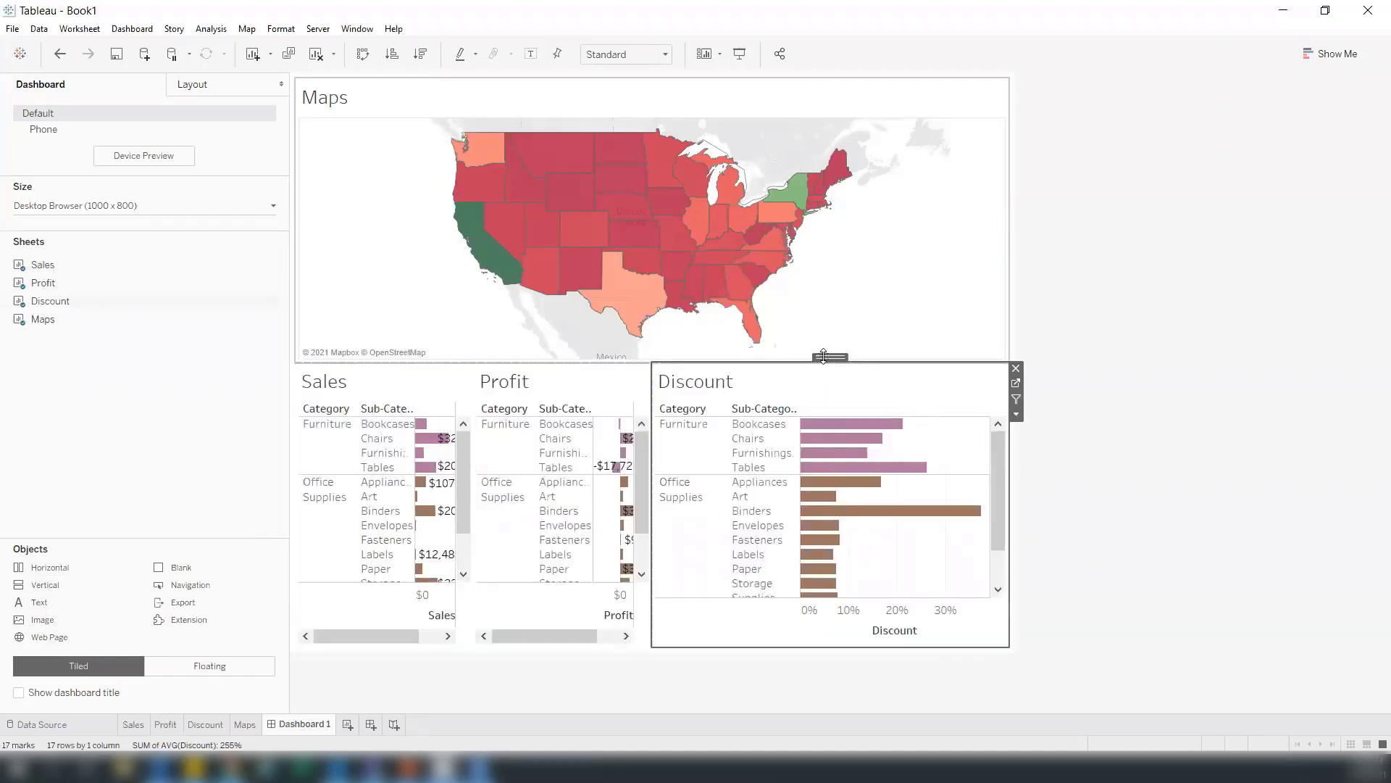
pyautogui.moveTo(919, 366); pyautogui.dragTo(628, 470)
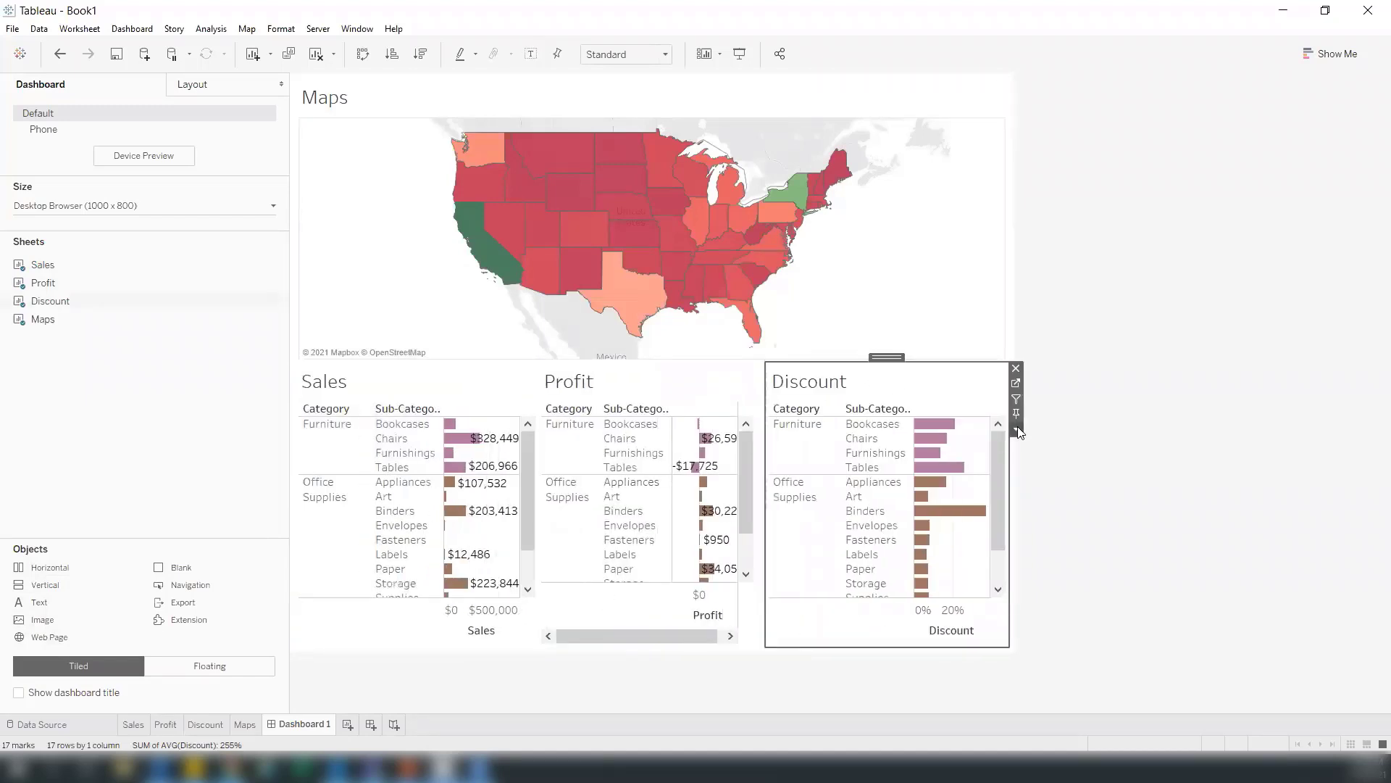
# Step: Select the horizontal container holding the Sales, Profit and Discount charts and distribute its contents evenly
pyautogui.click(1016, 428)
pyautogui.click(1089, 713)
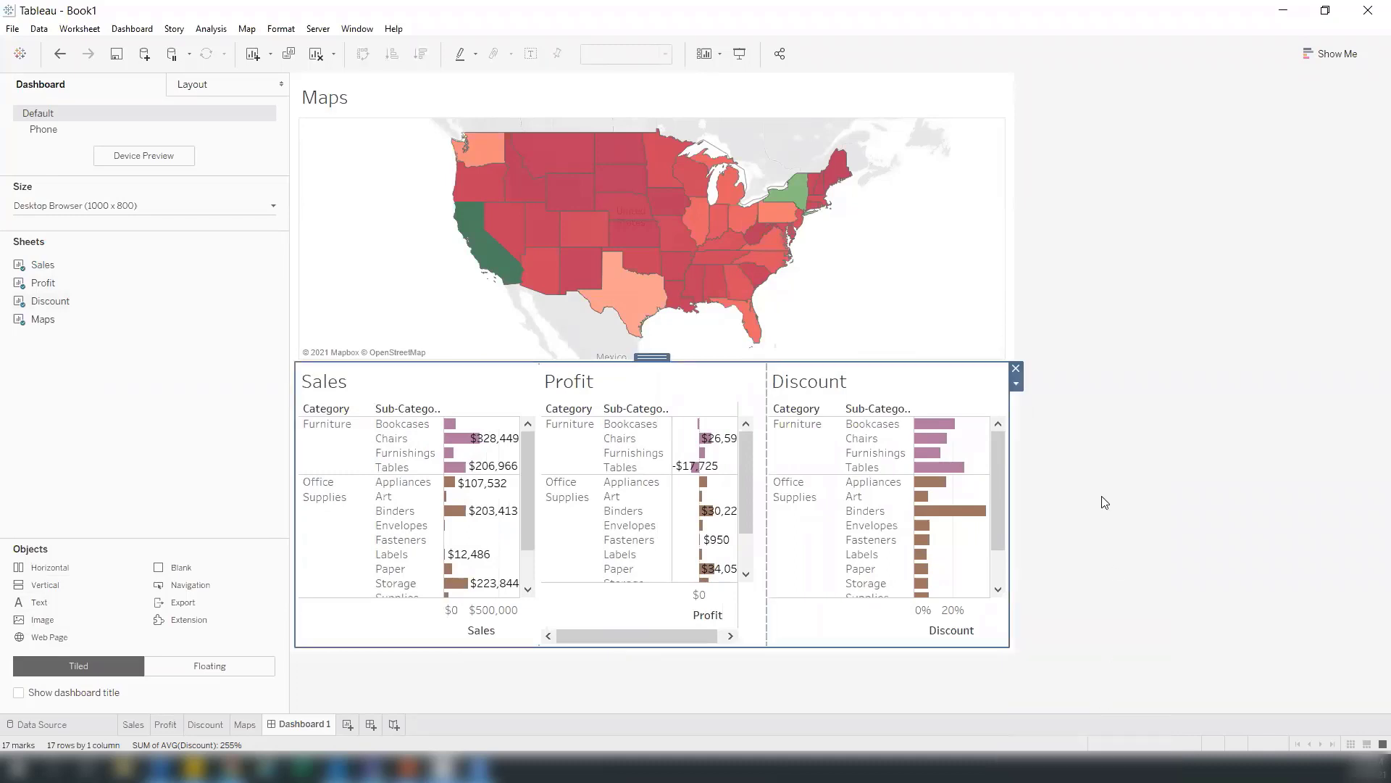
pyautogui.click(1016, 384)
pyautogui.click(1073, 417)
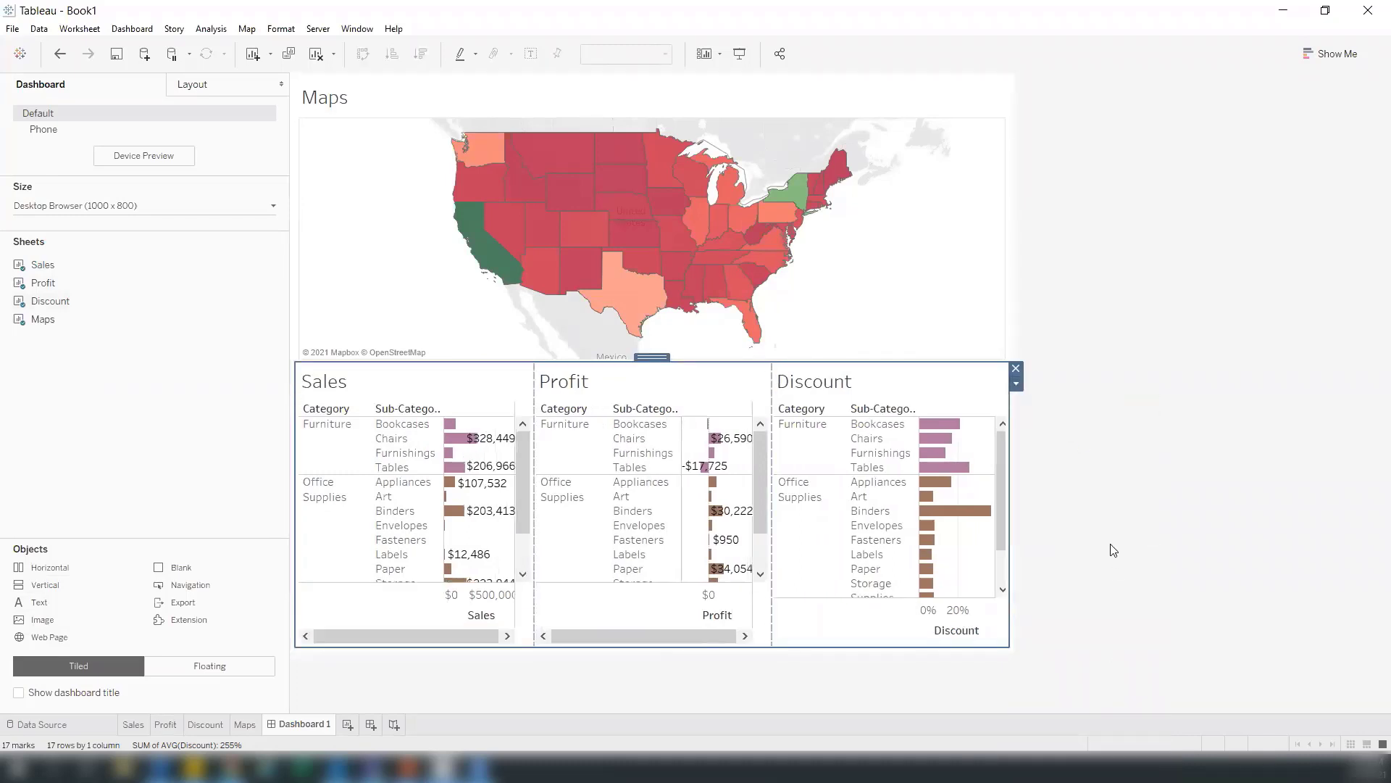
# Step: Set the fit of the Sales, Profit and Discount charts on the dashboard to Entire View
pyautogui.click(407, 390)
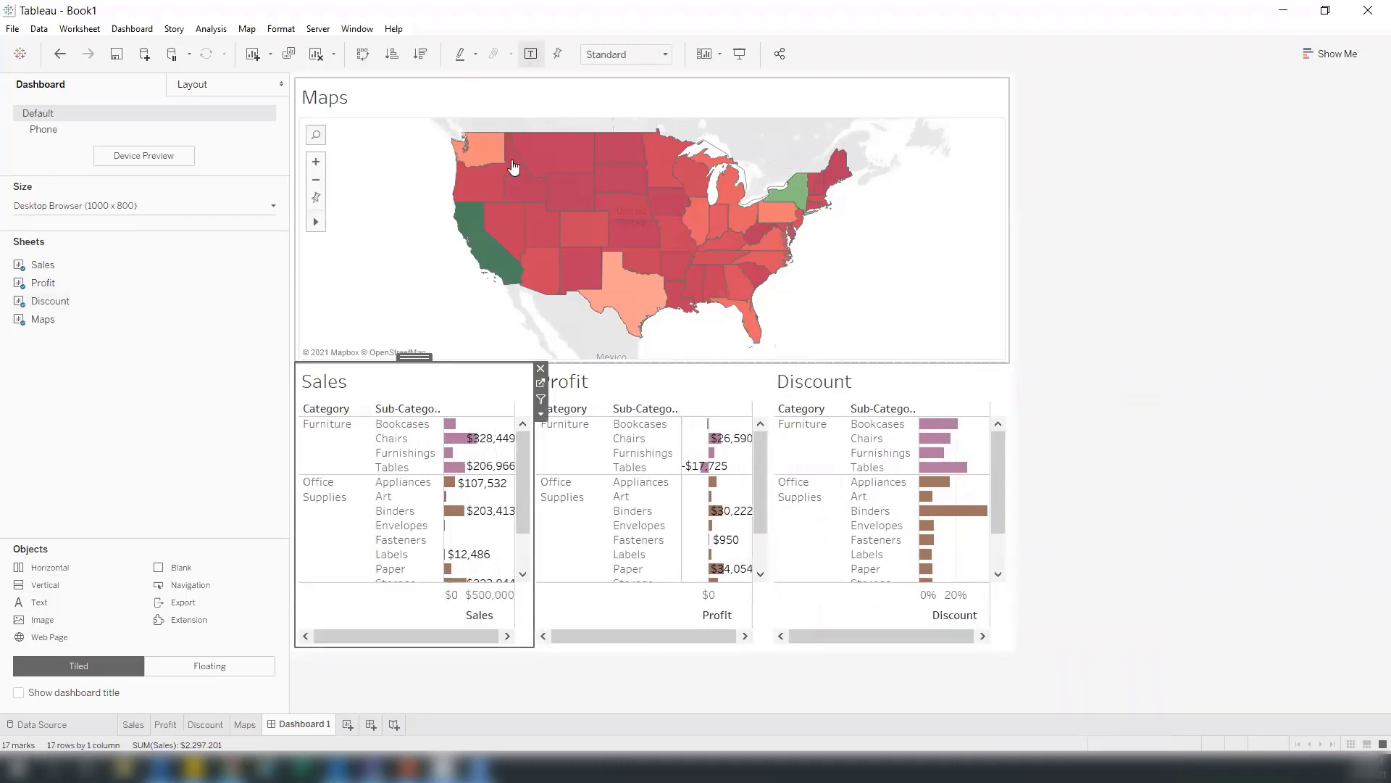
pyautogui.click(624, 54)
pyautogui.click(608, 108)
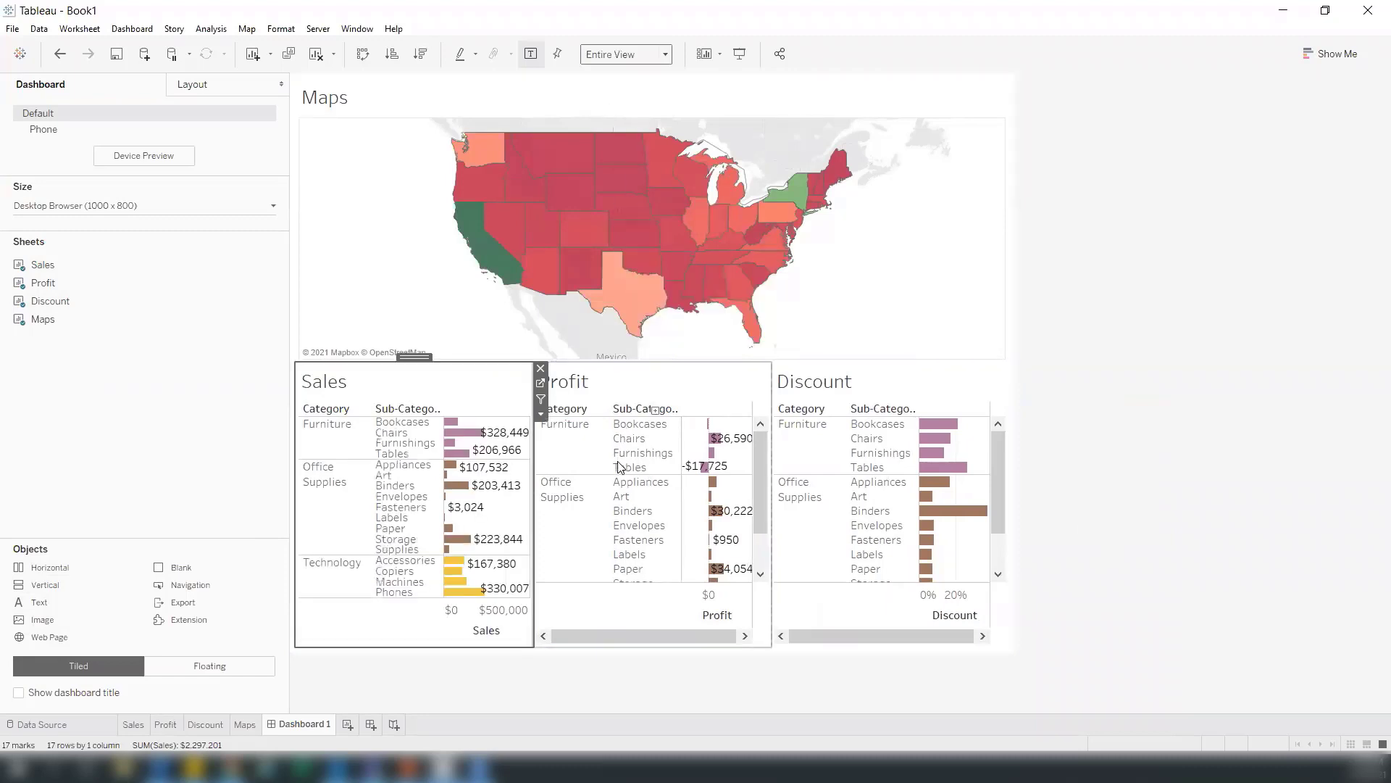
pyautogui.click(649, 376)
pyautogui.click(622, 56)
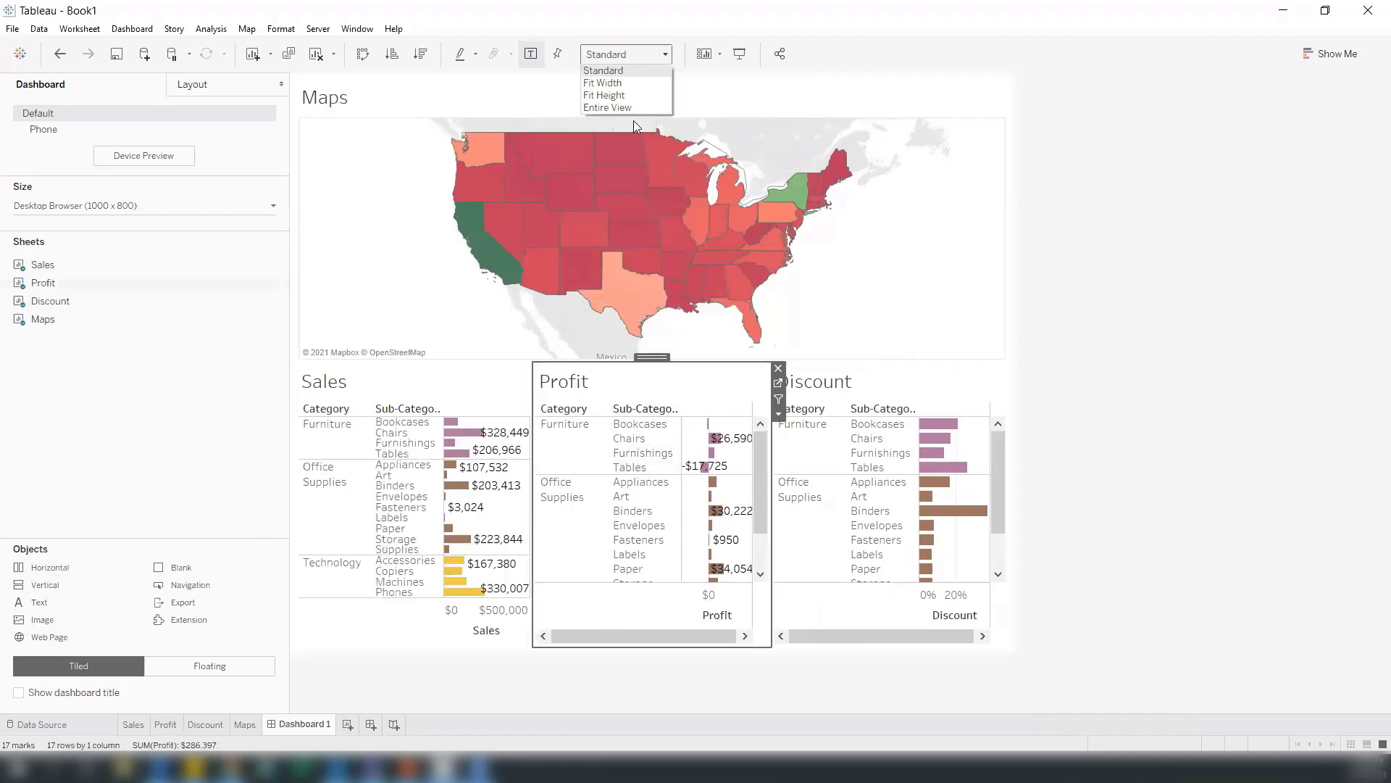
pyautogui.click(616, 107)
pyautogui.click(887, 384)
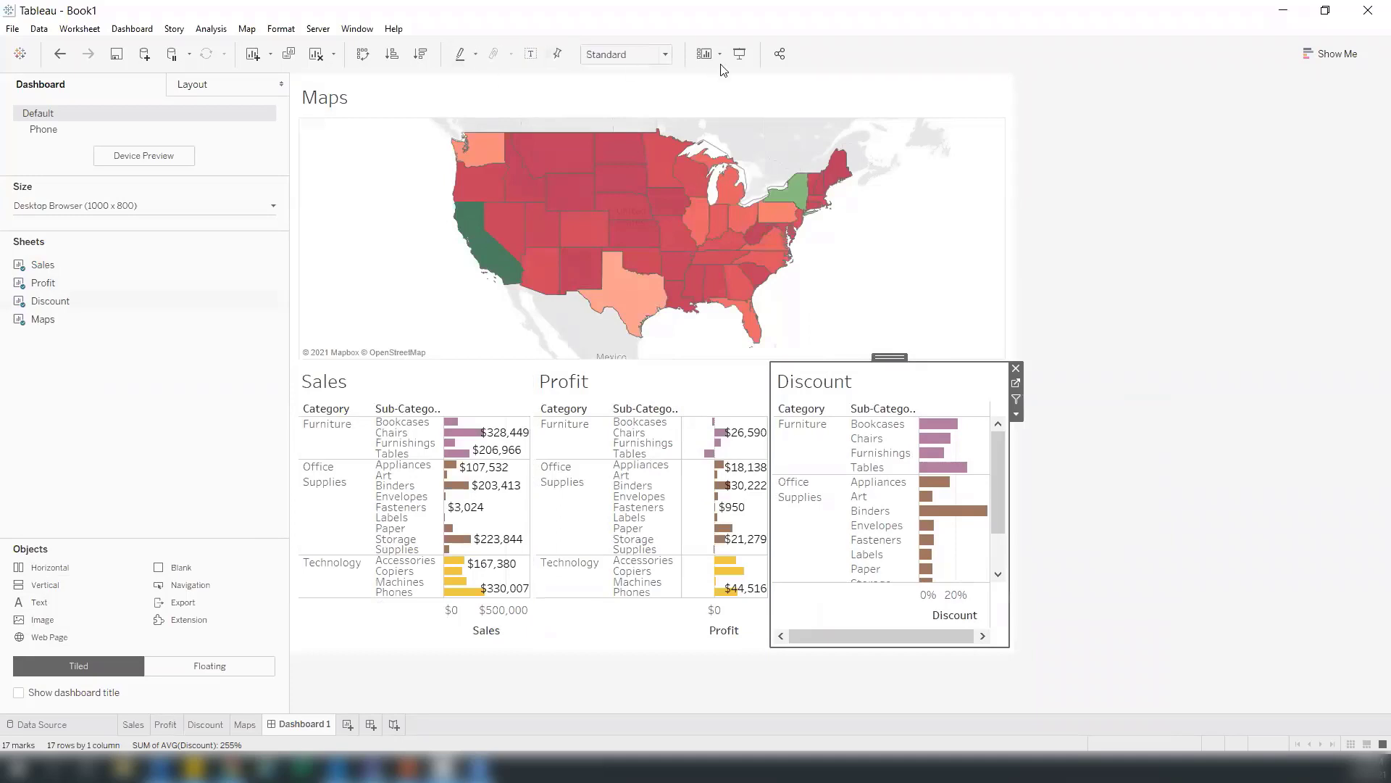
pyautogui.click(625, 54)
pyautogui.click(623, 111)
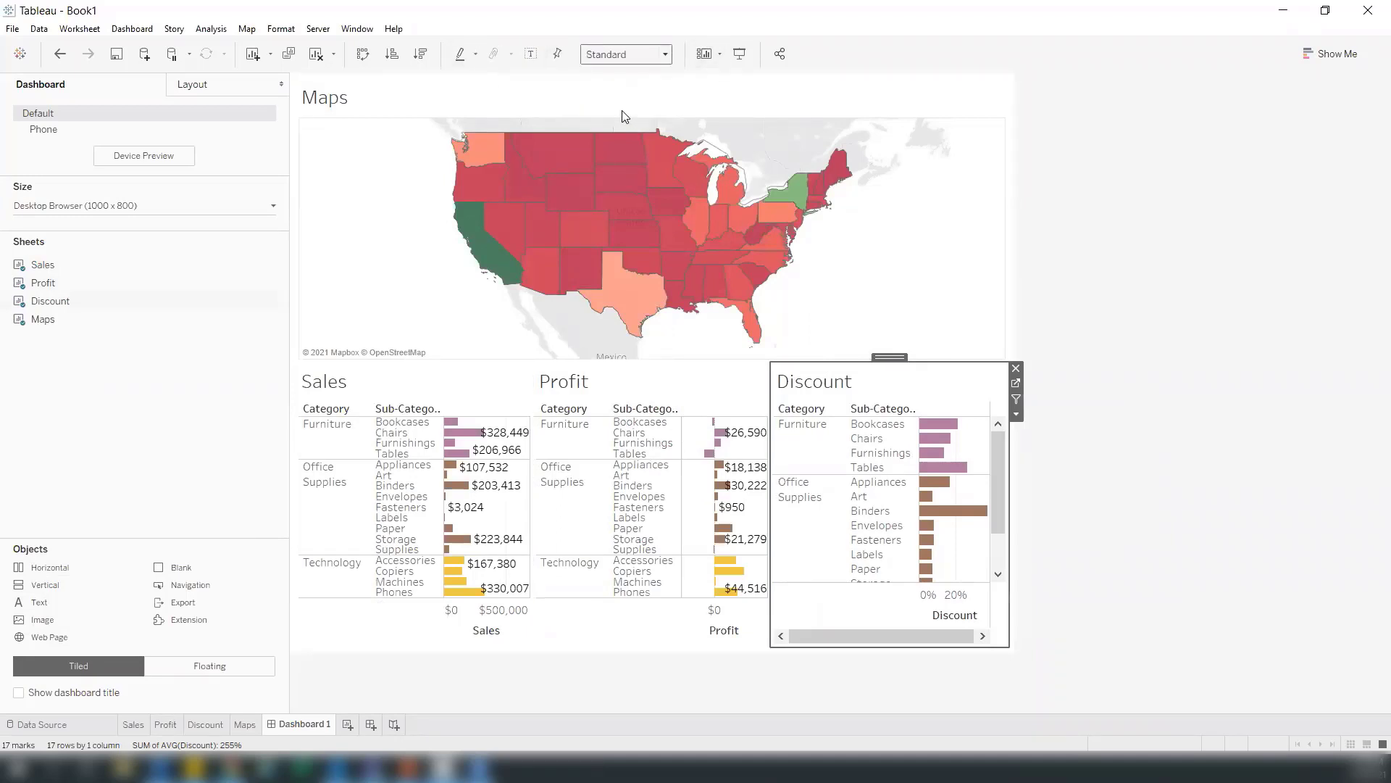
pyautogui.click(1196, 574)
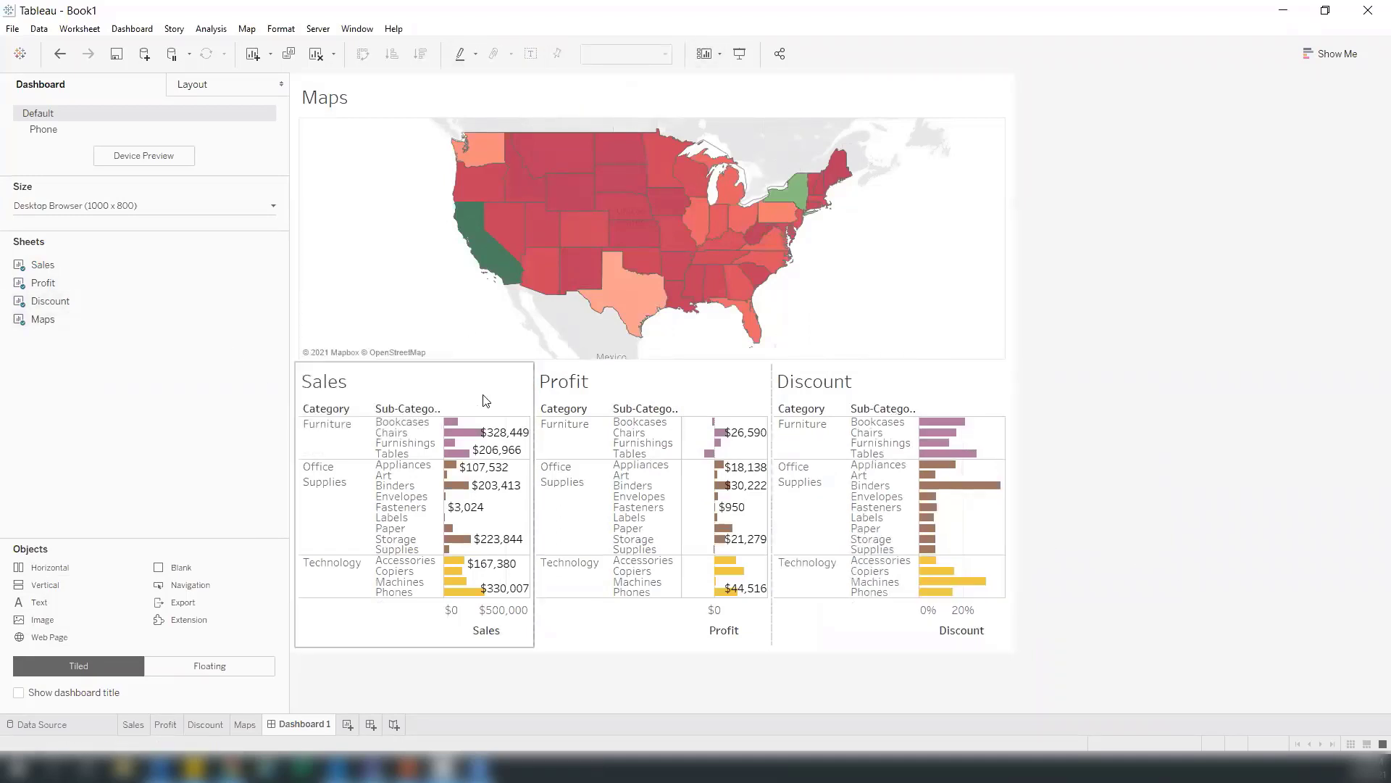
# Step: Give the Sales, Profit and Discount charts on the dashboard a light gray border
pyautogui.click(406, 373)
pyautogui.click(194, 86)
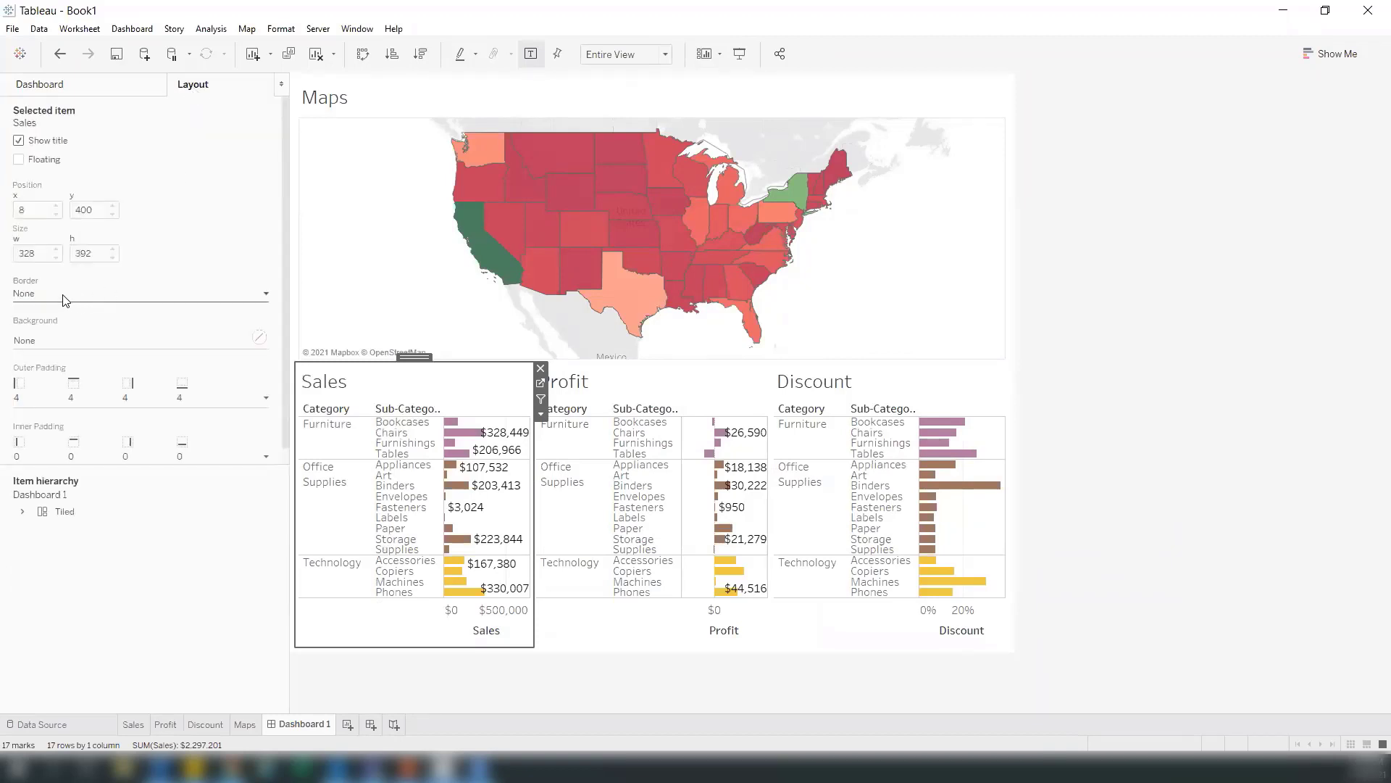
pyautogui.click(67, 297)
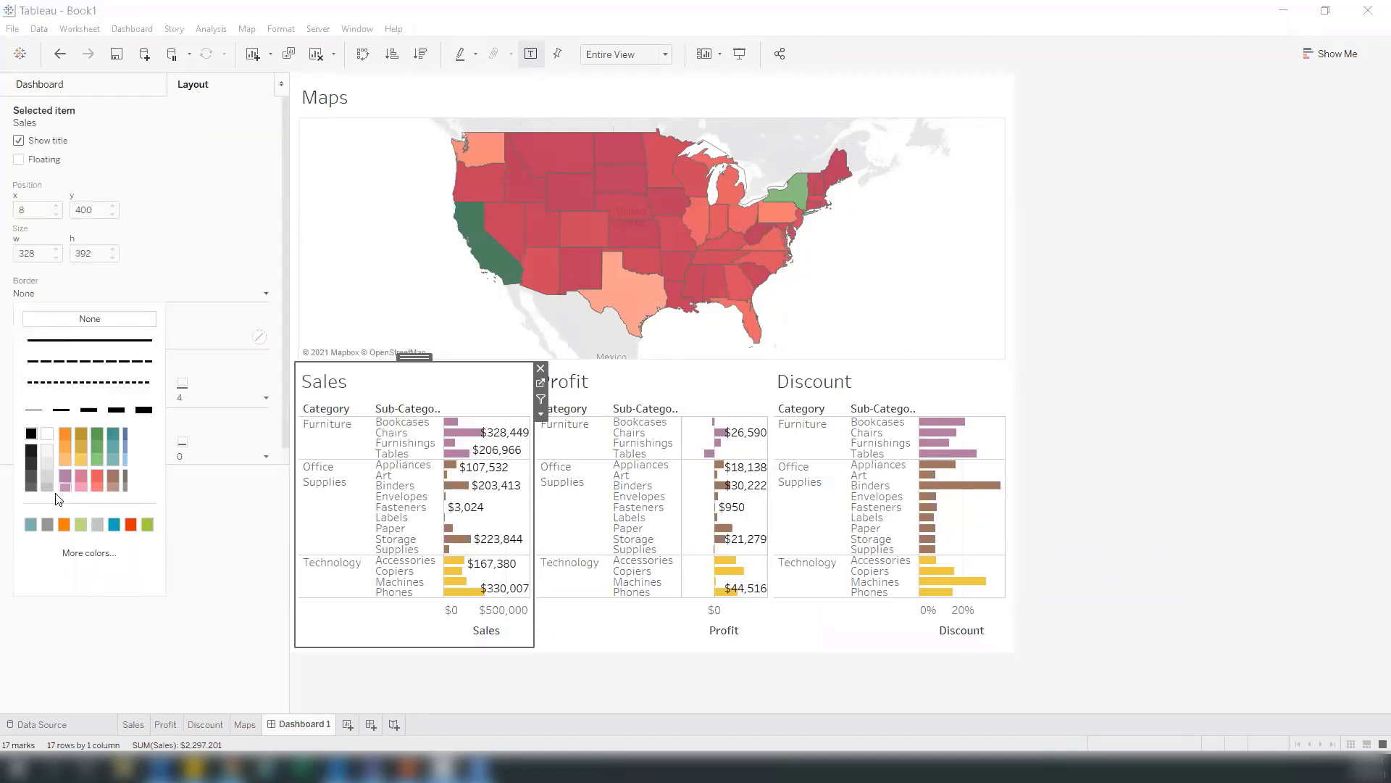
pyautogui.click(659, 384)
pyautogui.click(40, 297)
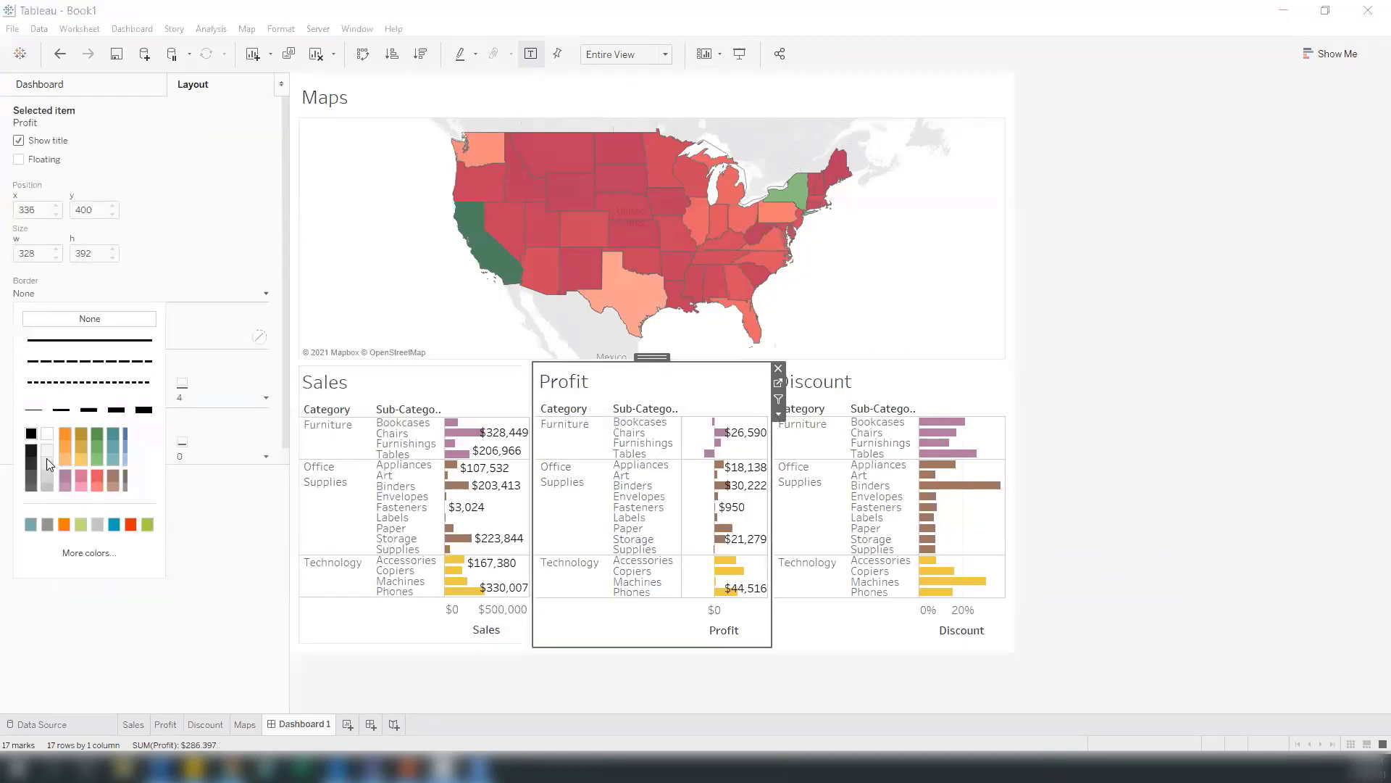
pyautogui.click(891, 395)
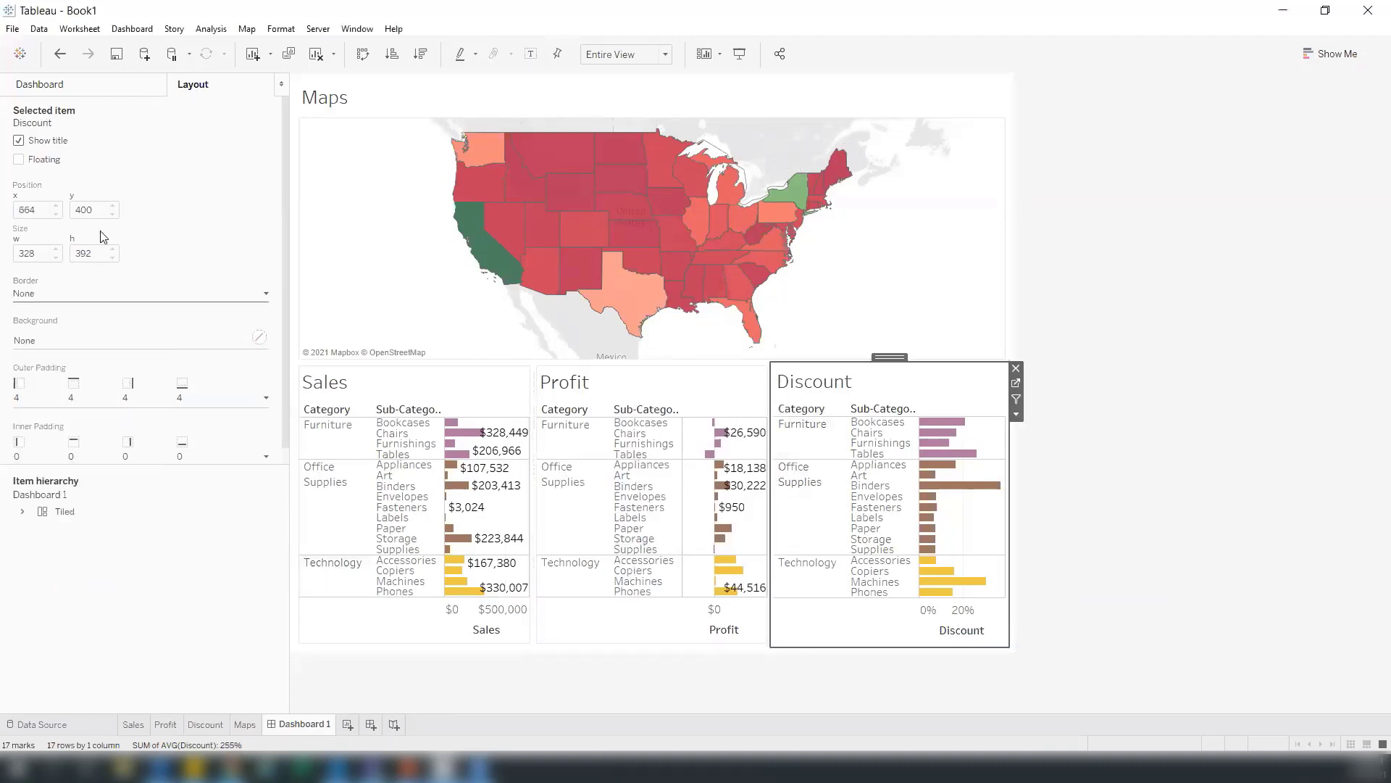
pyautogui.click(57, 296)
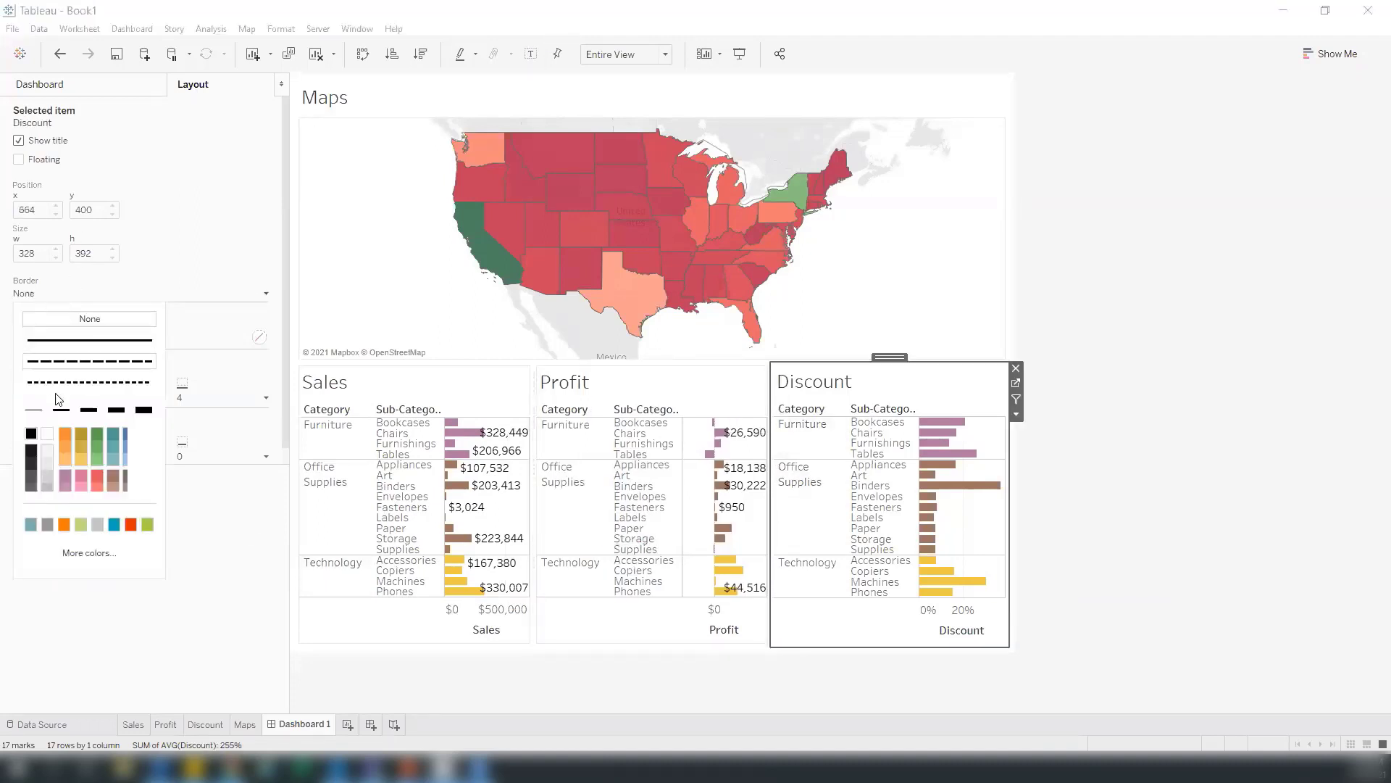
pyautogui.click(1118, 504)
# Step: Hide the value axis header of the Sales, Profit and Discount charts on the dashboard
pyautogui.click(434, 597)
pyautogui.rightClick(445, 628)
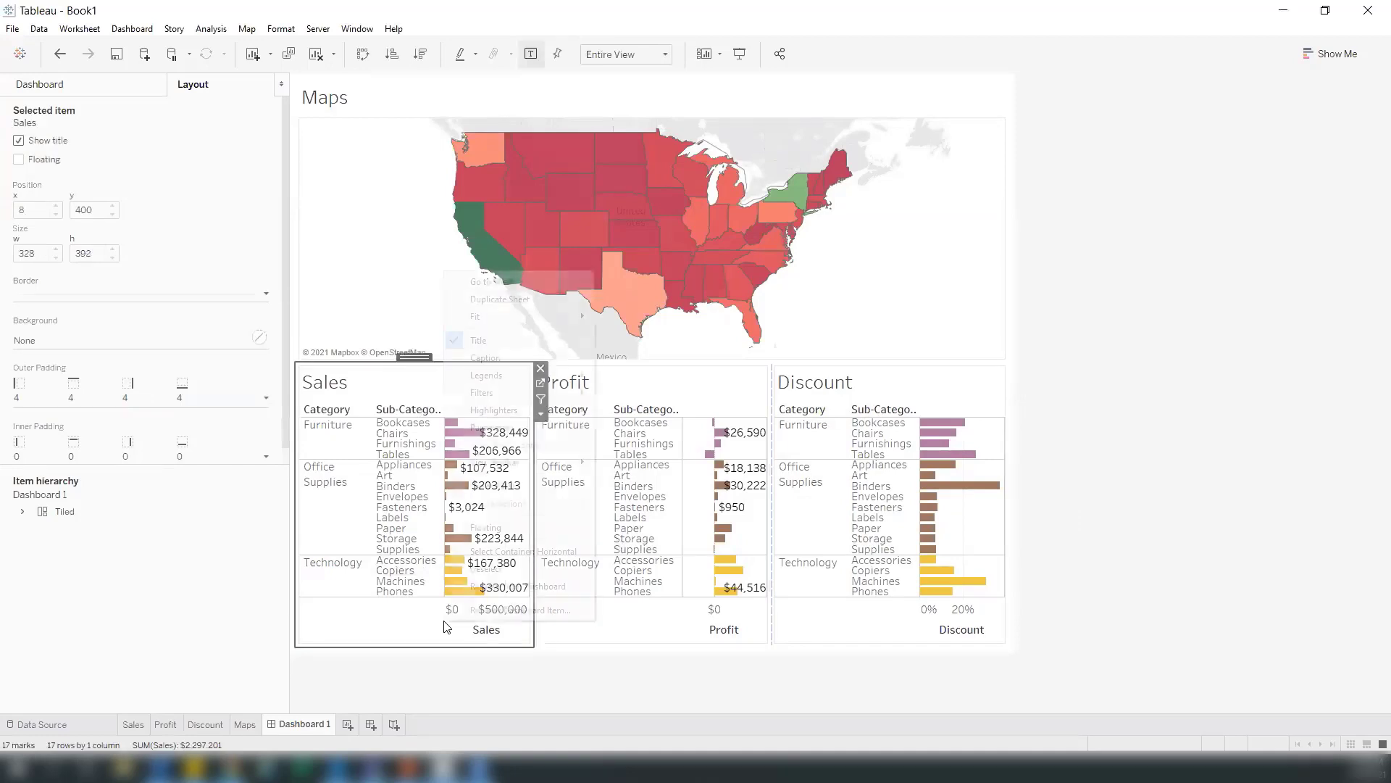
pyautogui.rightClick(385, 615)
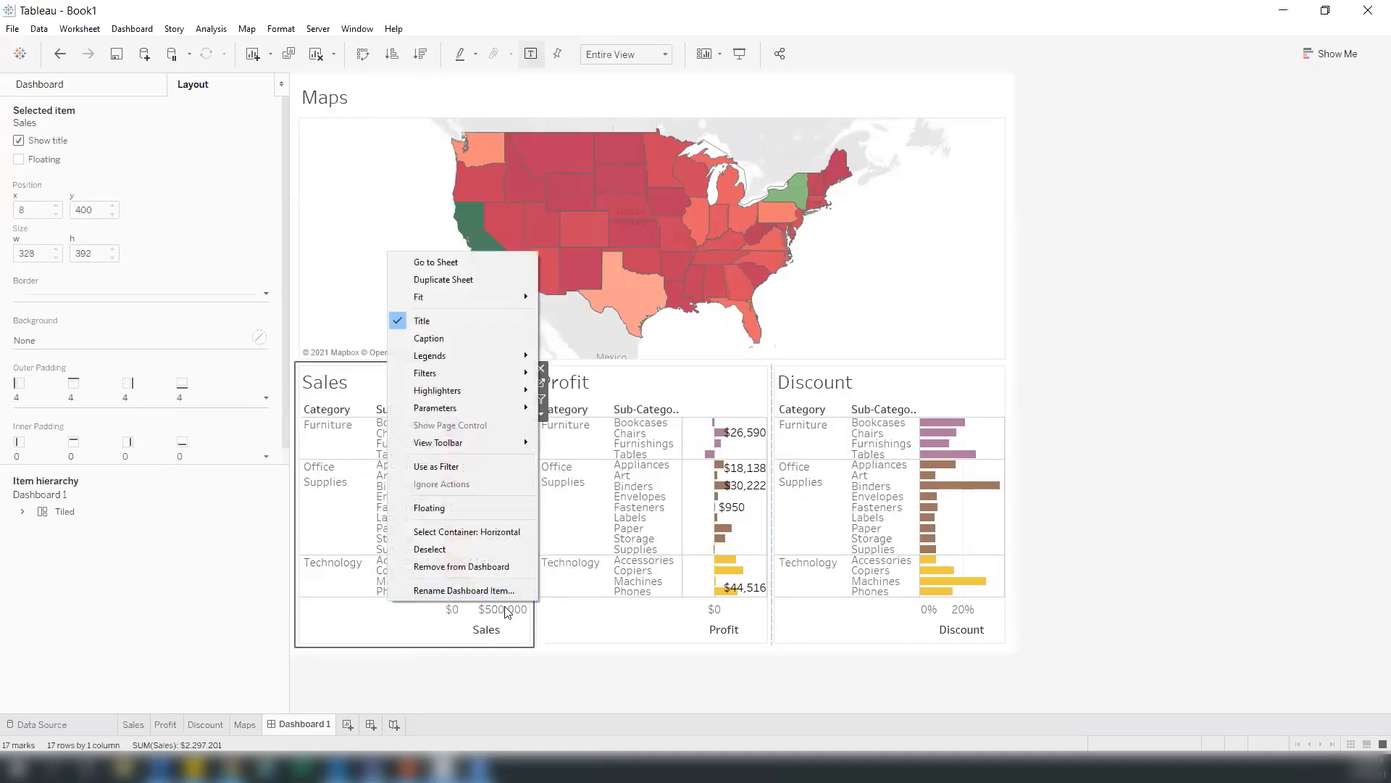
pyautogui.rightClick(505, 609)
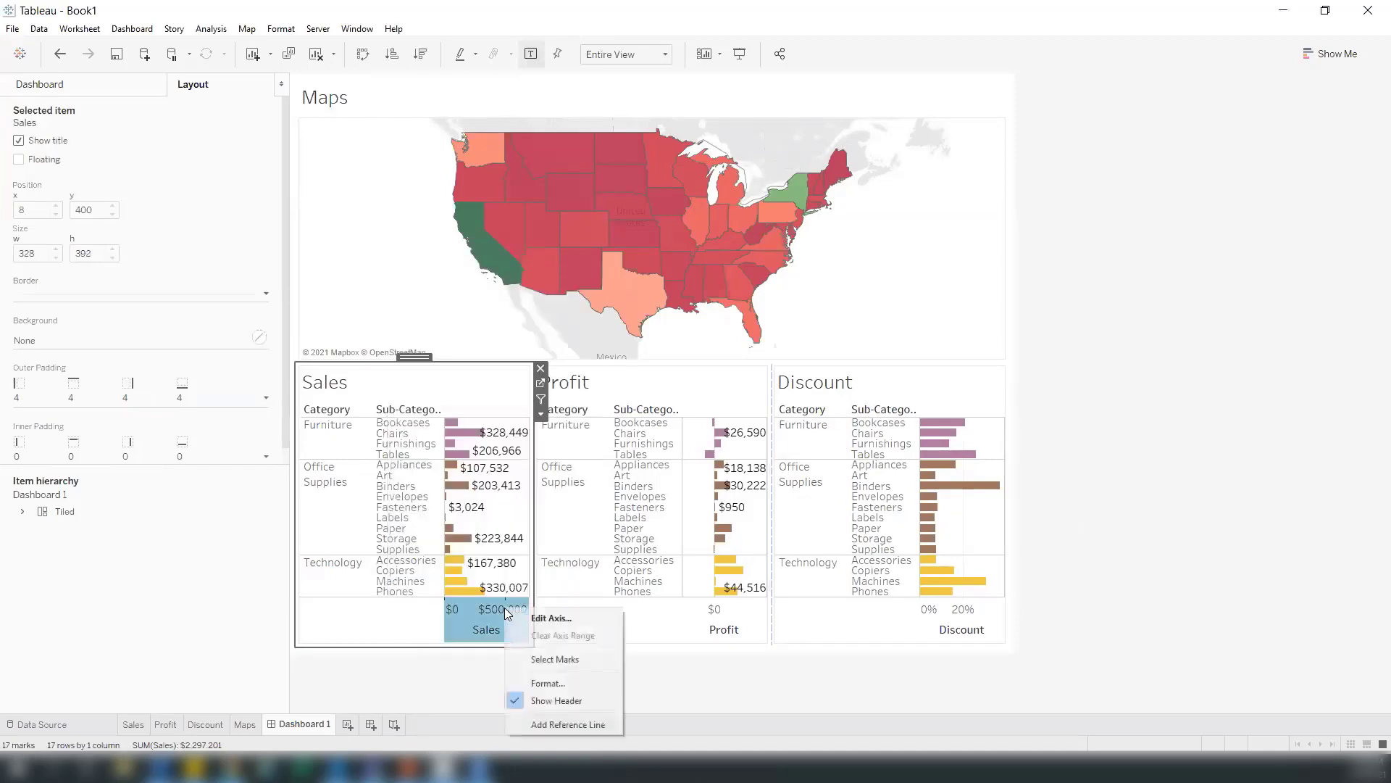
pyautogui.click(560, 700)
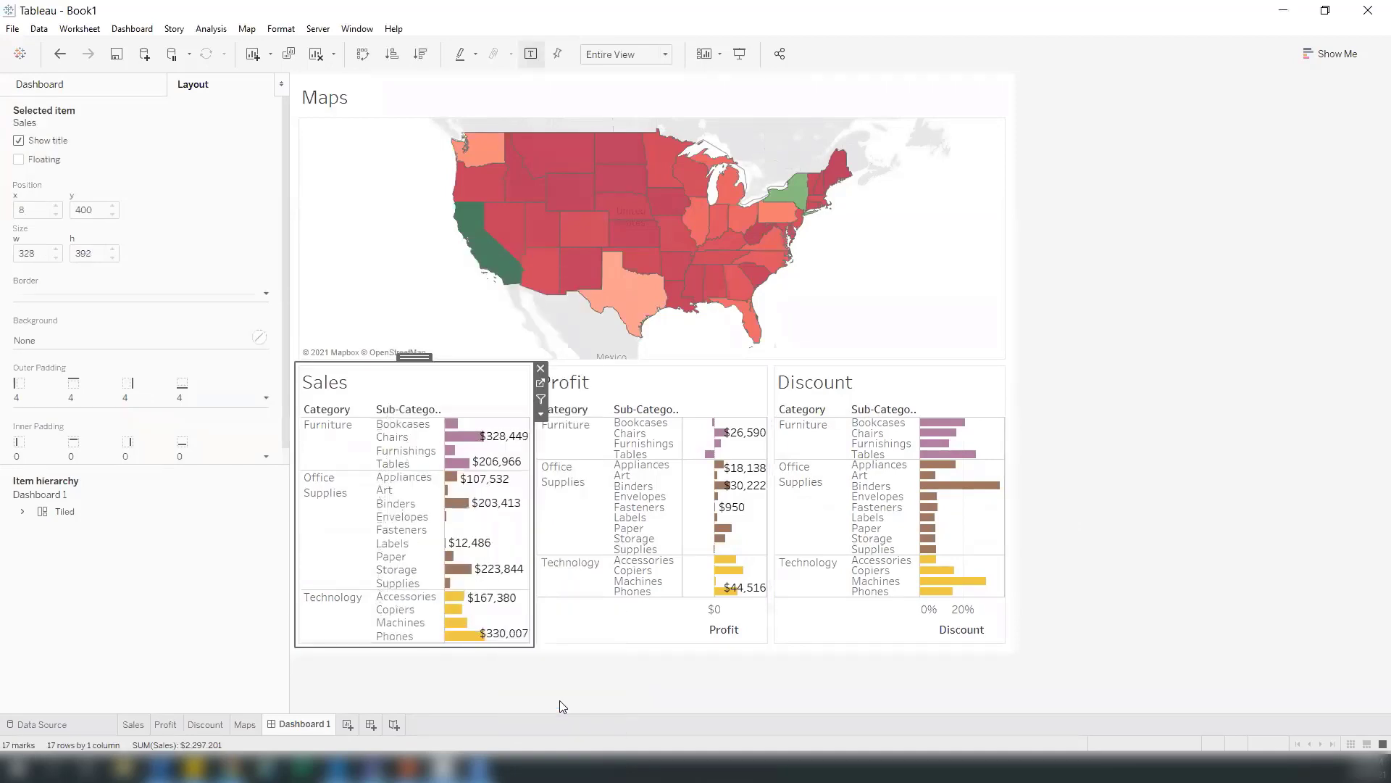
pyautogui.rightClick(714, 612)
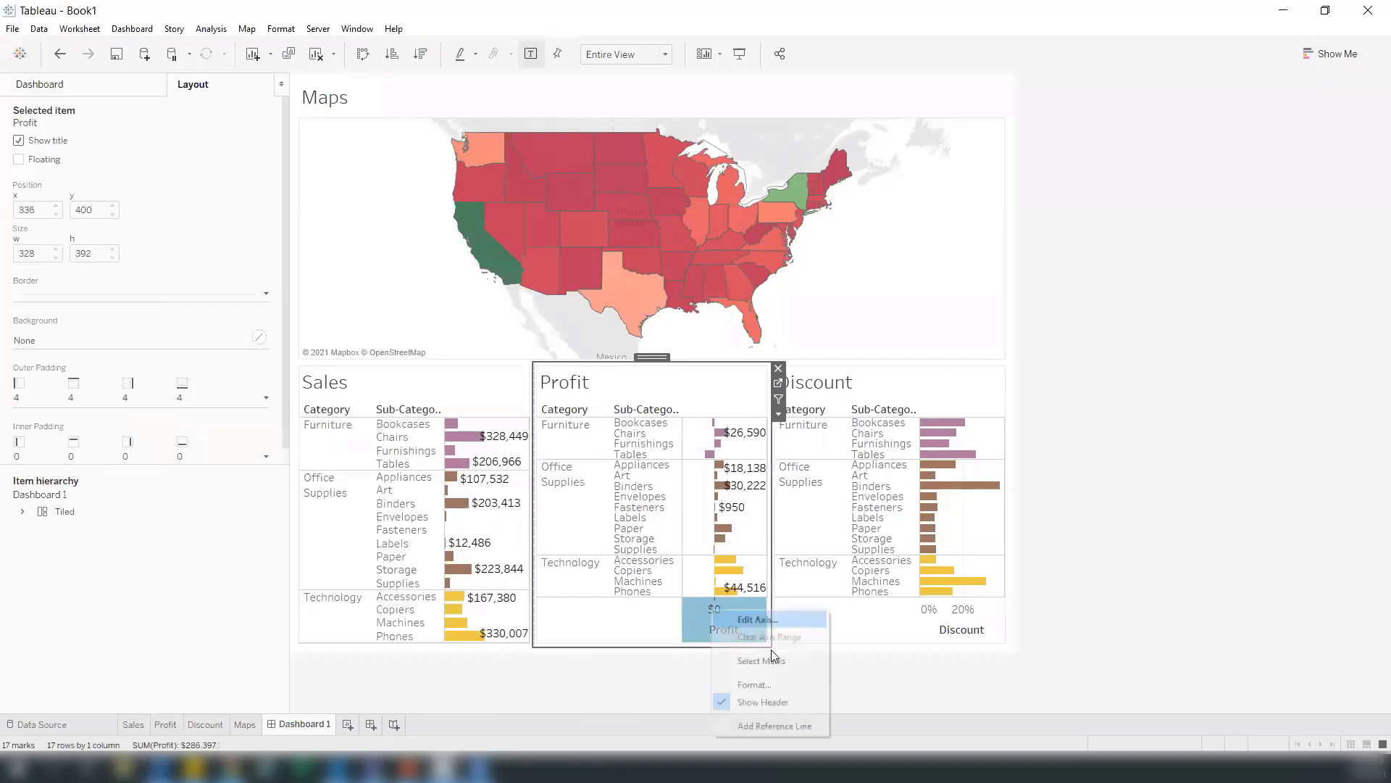
pyautogui.click(767, 698)
pyautogui.rightClick(946, 616)
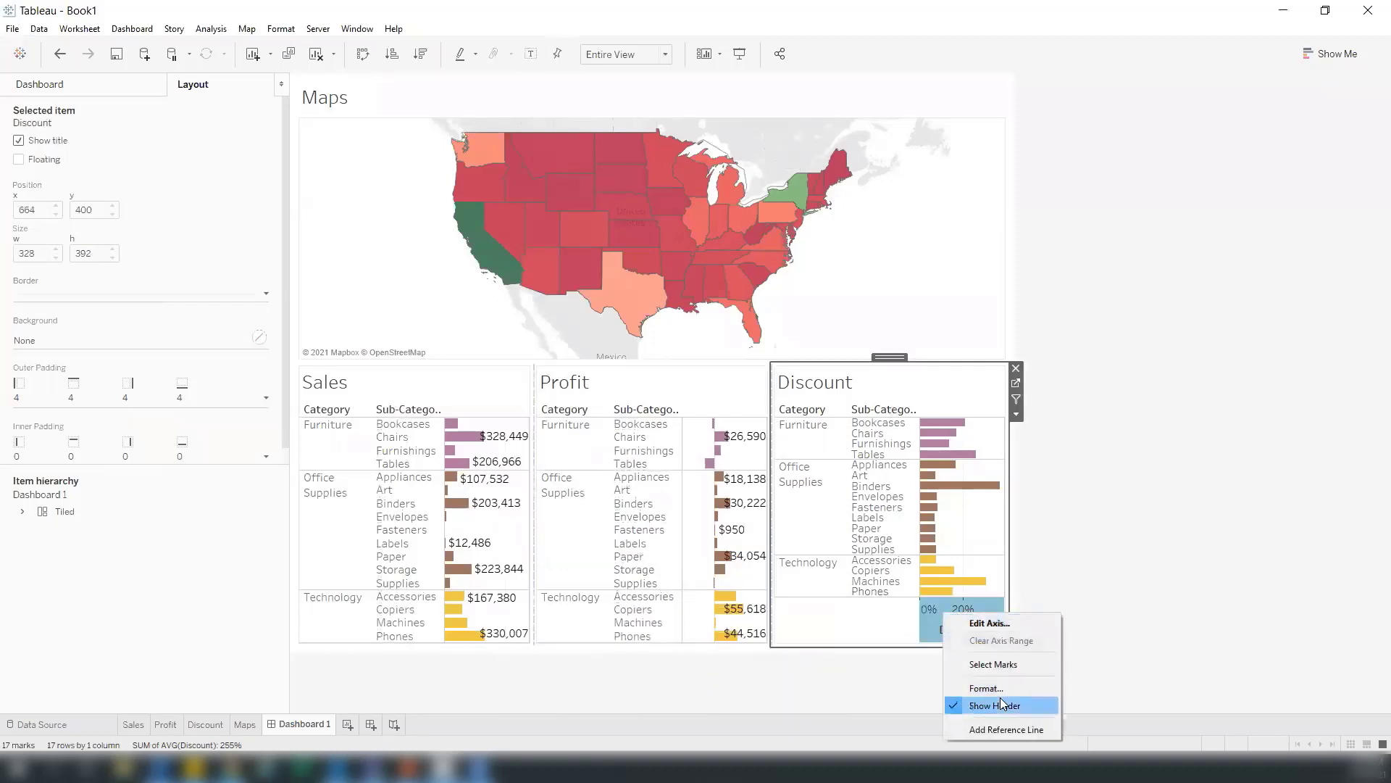
pyautogui.click(1000, 702)
pyautogui.click(1065, 345)
# Step: Allow mark labels to overlap other marks on the Sales worksheet and return to the dashboard
pyautogui.moveTo(698, 238)
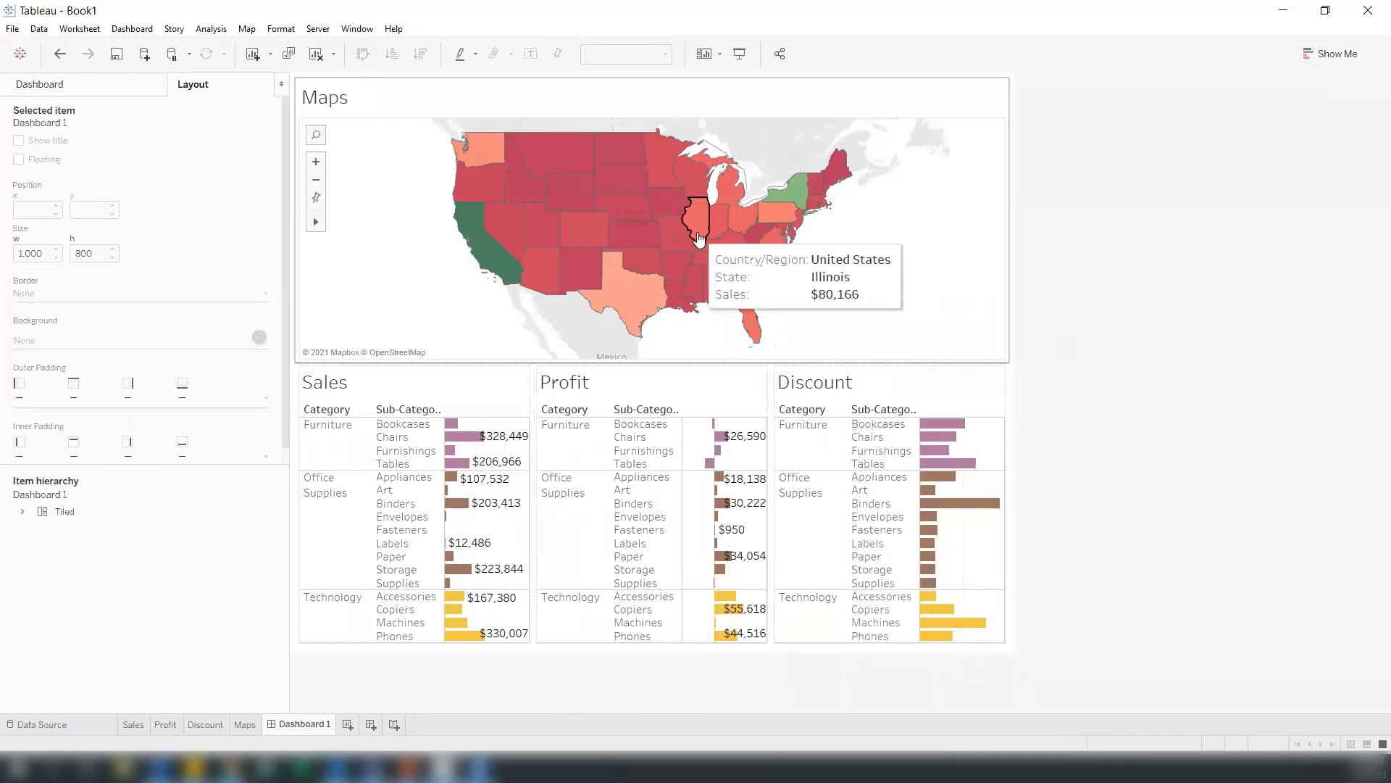
pyautogui.moveTo(739, 156)
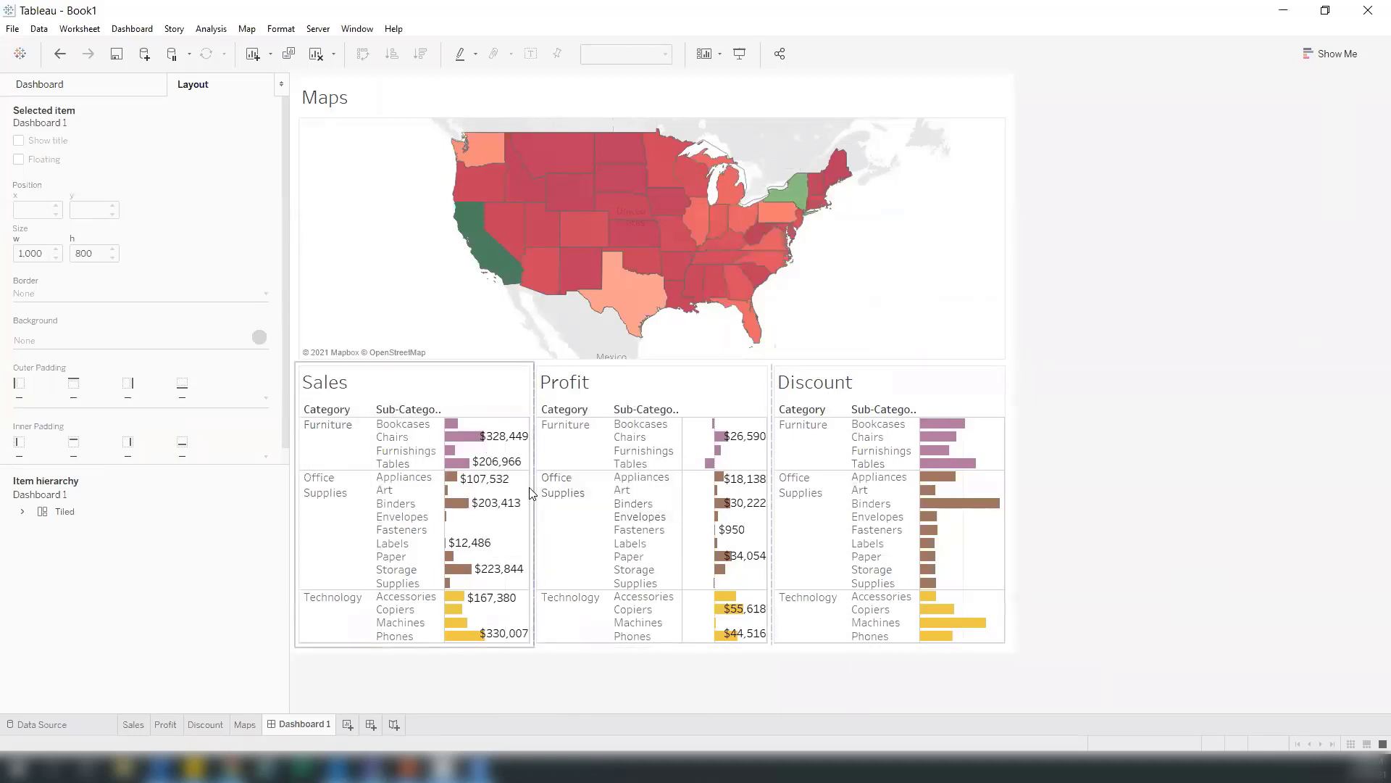
pyautogui.moveTo(452, 427)
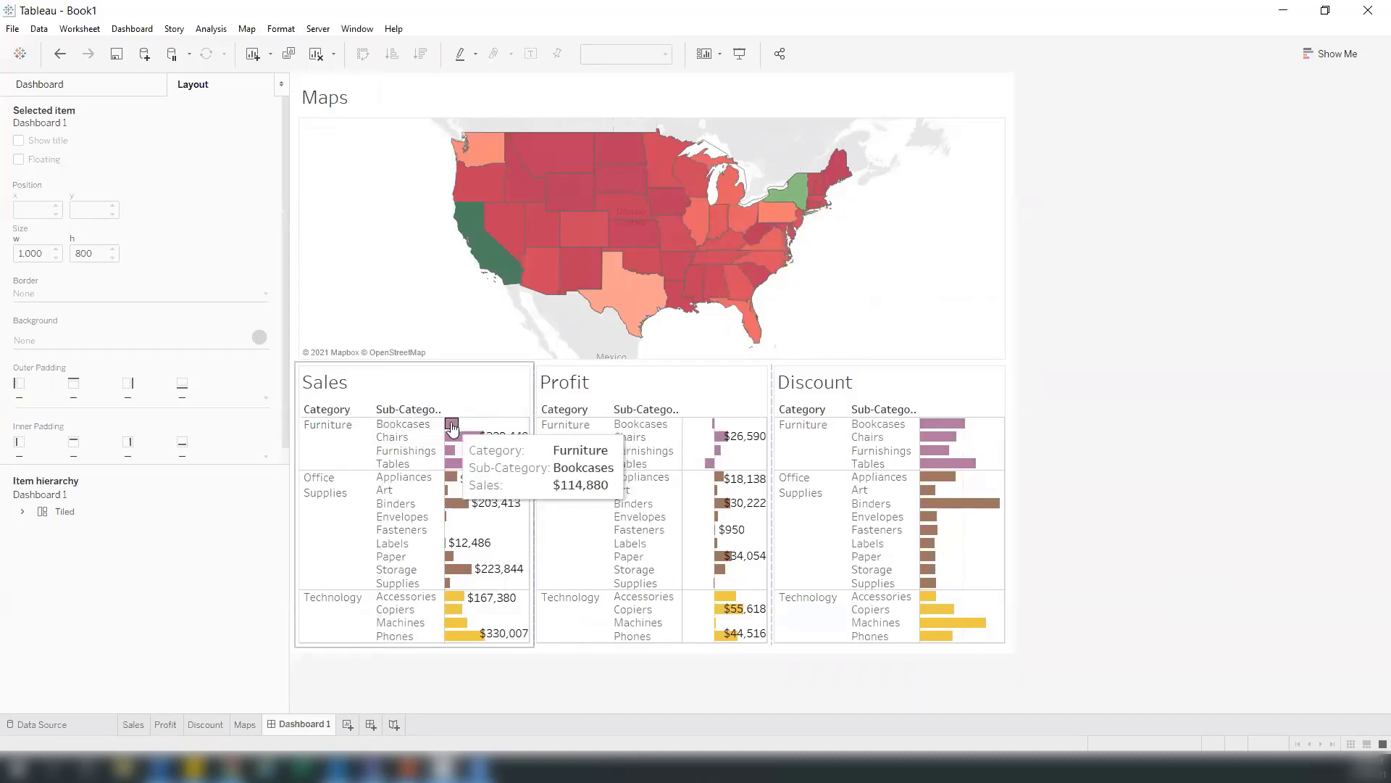
pyautogui.click(471, 385)
pyautogui.click(548, 386)
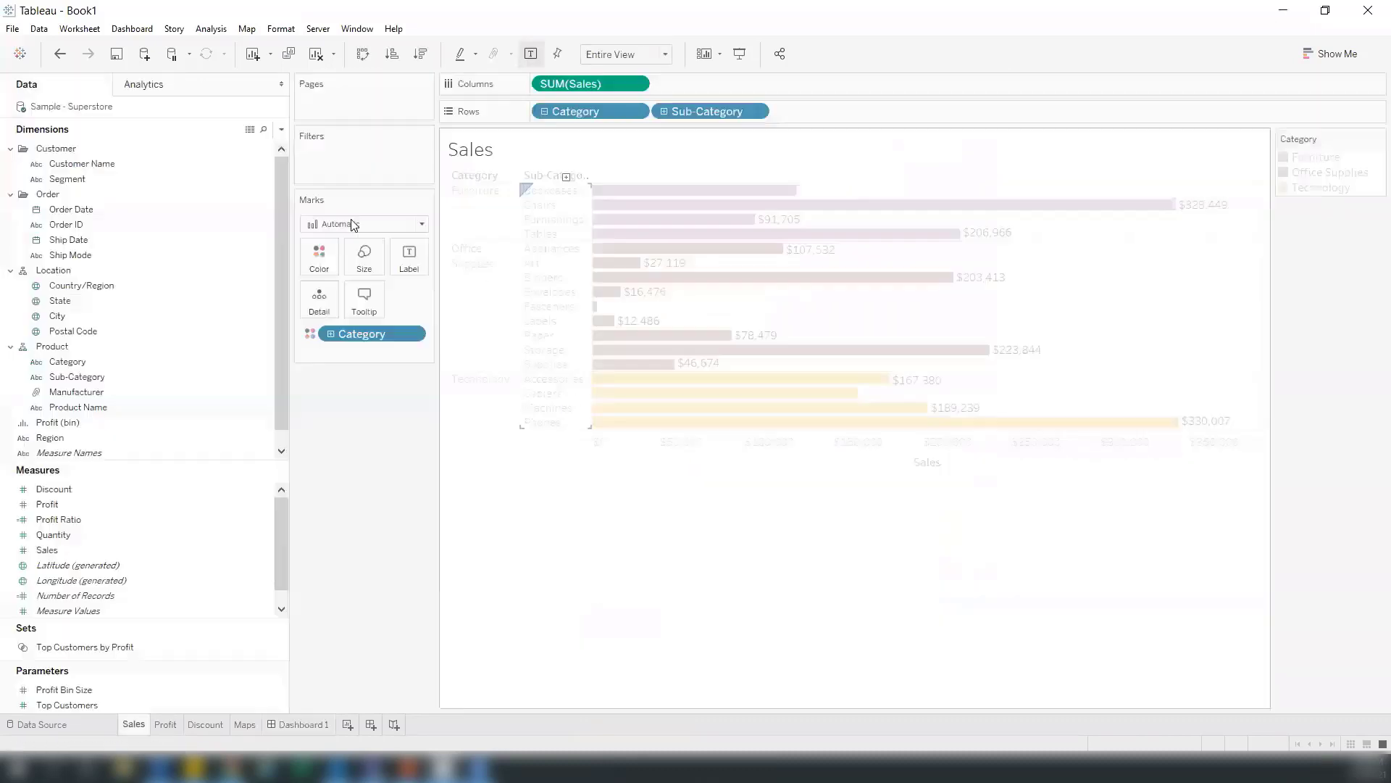
pyautogui.click(406, 261)
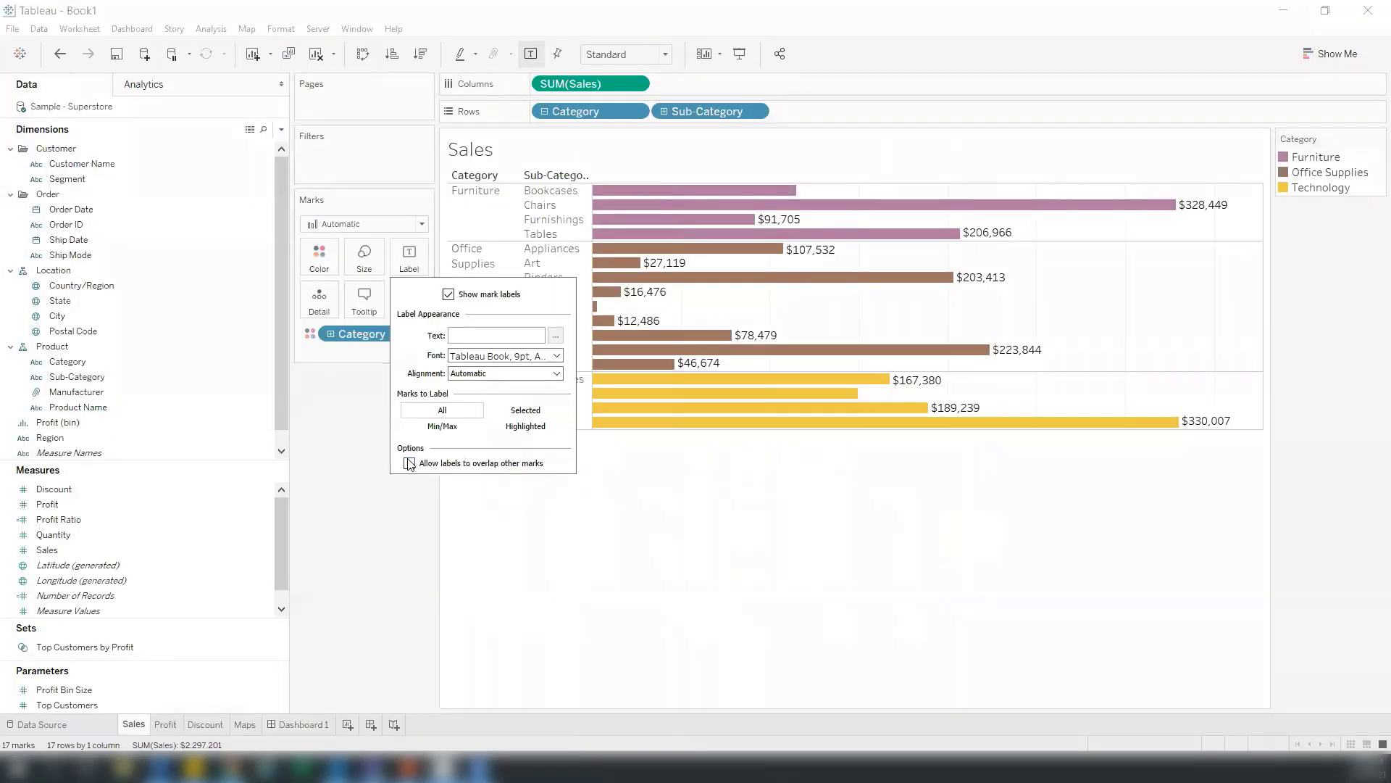
pyautogui.click(410, 464)
pyautogui.click(303, 723)
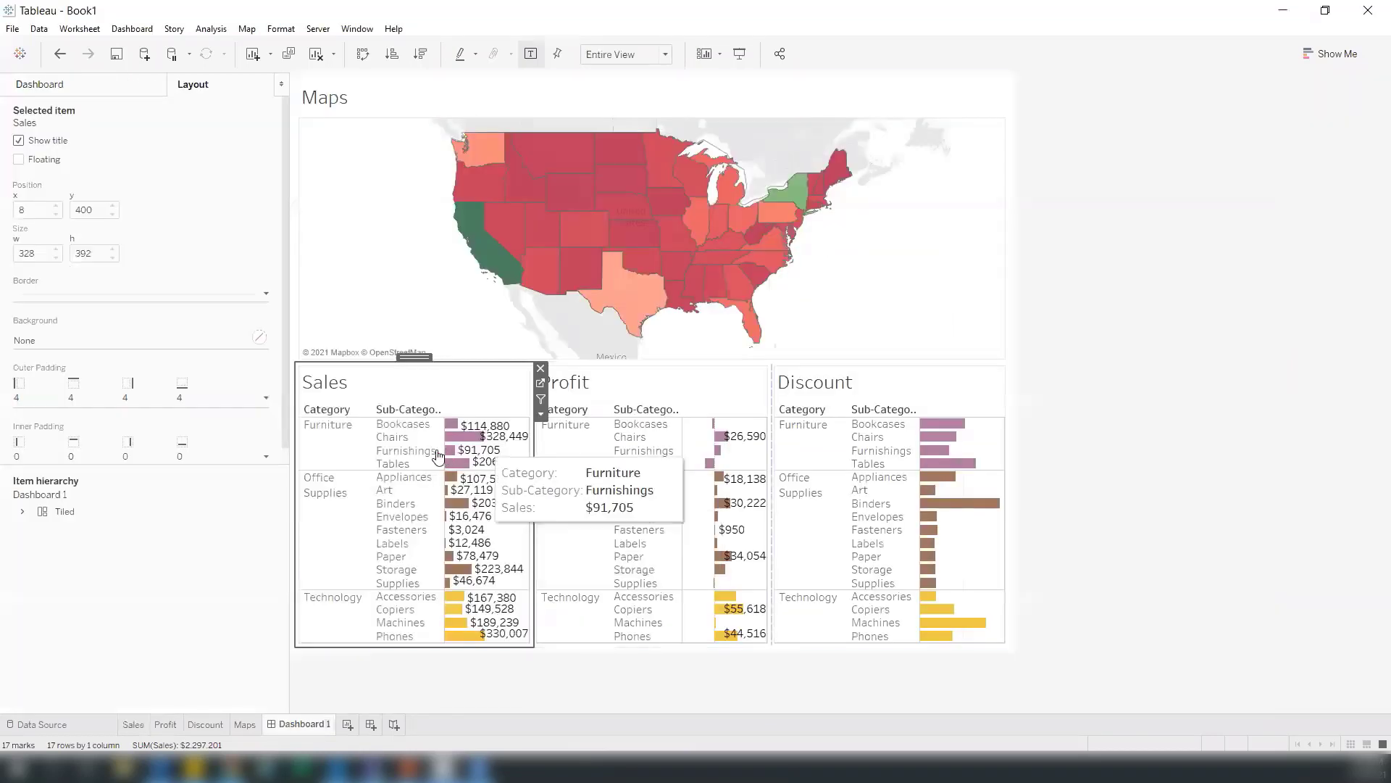
# Step: Allow mark labels to overlap other marks on the Profit worksheet and return to the dashboard
pyautogui.click(737, 391)
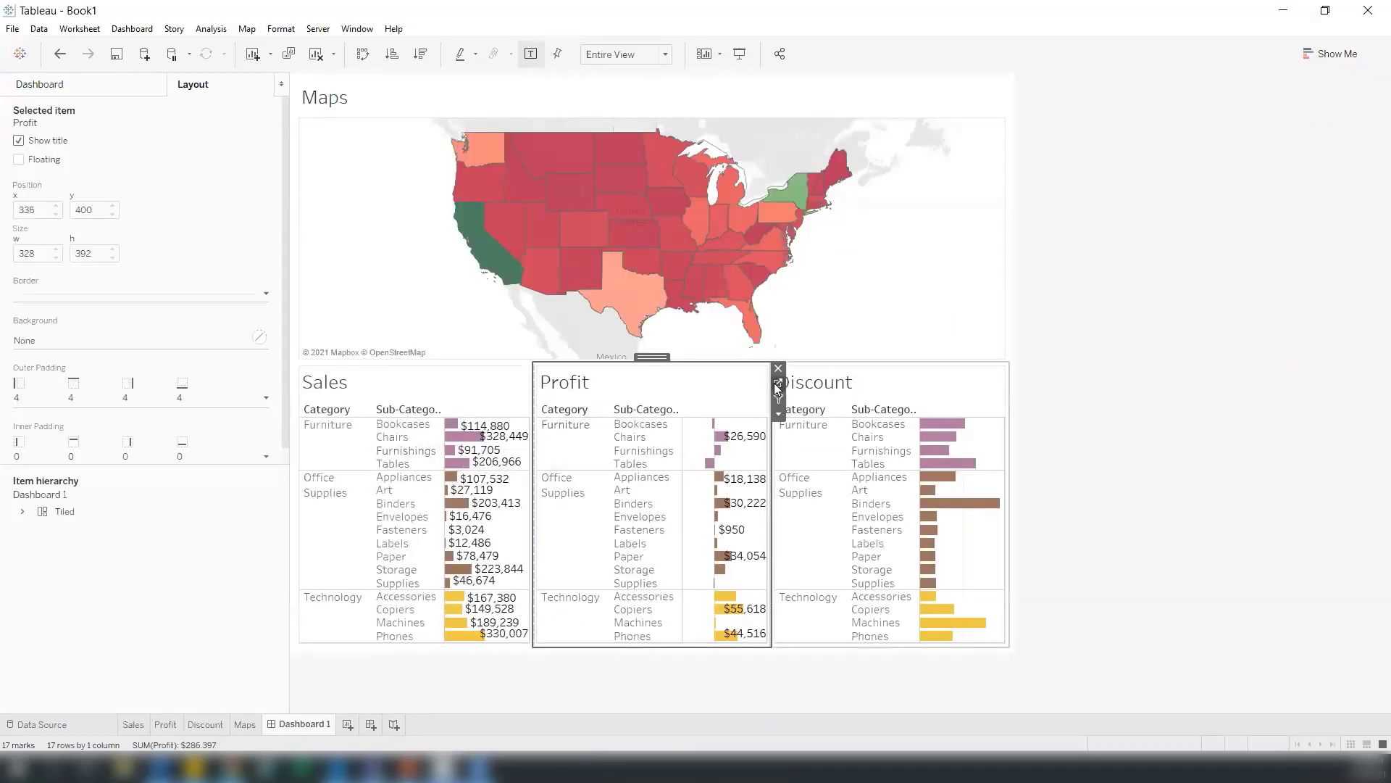
pyautogui.click(779, 383)
pyautogui.click(395, 254)
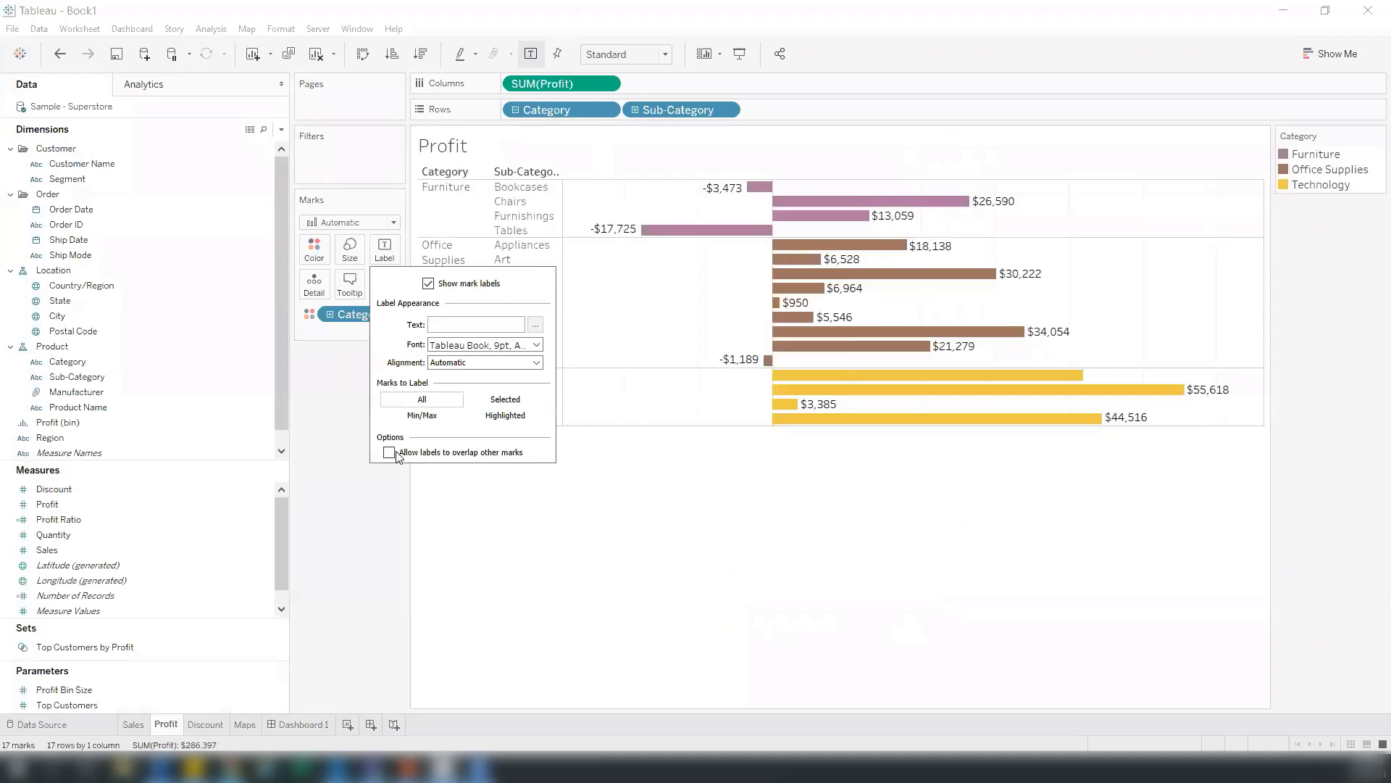
pyautogui.click(389, 453)
pyautogui.click(292, 727)
# Step: Enable label overlap with other marks on the Discount worksheet and go back to the dashboard
pyautogui.click(941, 394)
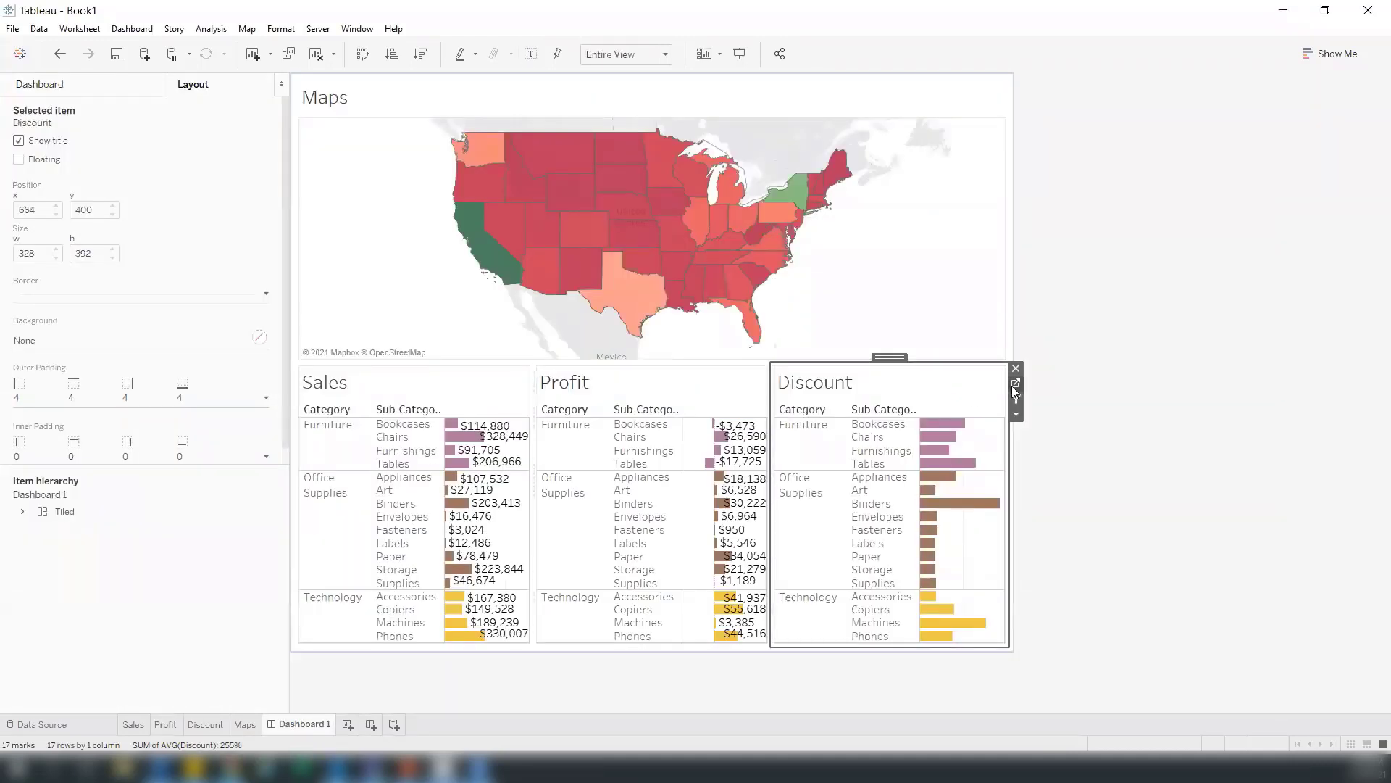
pyautogui.click(206, 724)
pyautogui.click(385, 248)
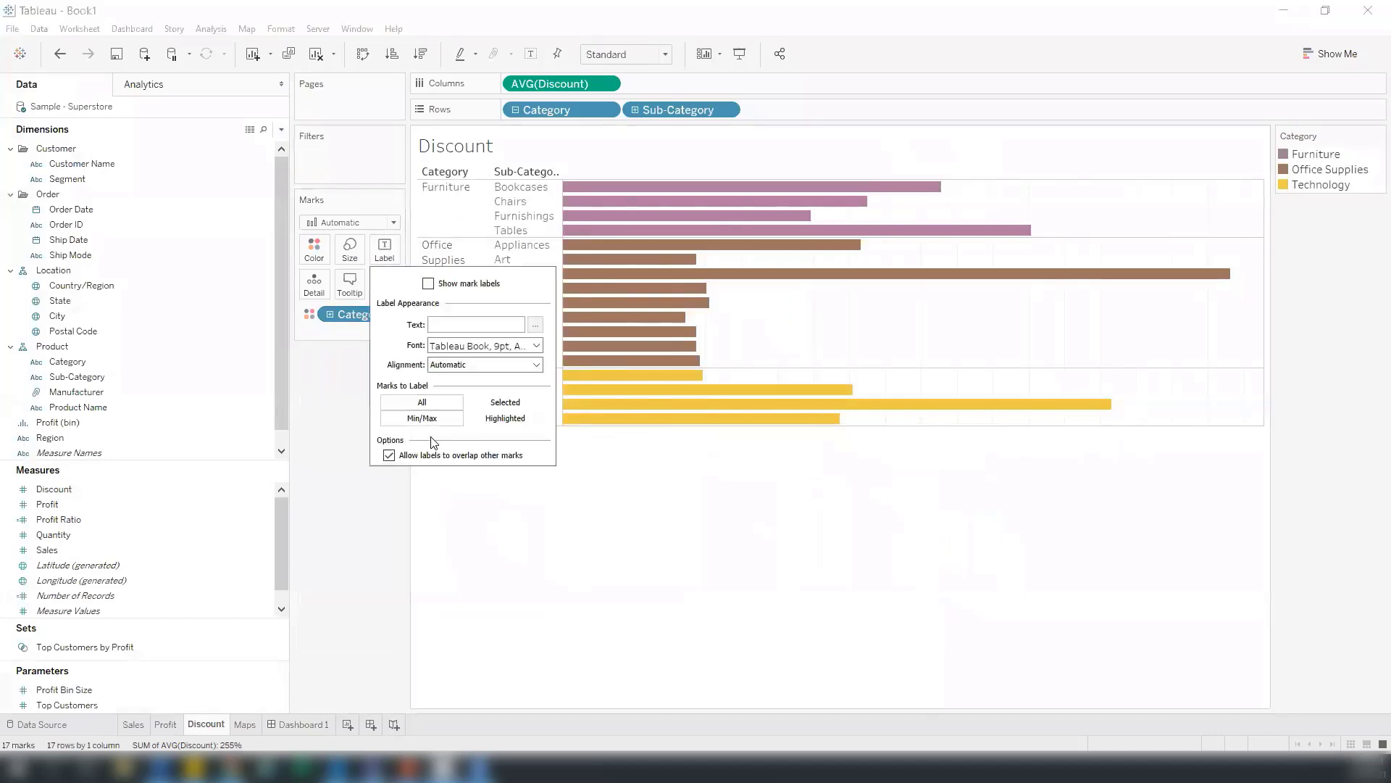
pyautogui.click(246, 725)
pyautogui.click(313, 725)
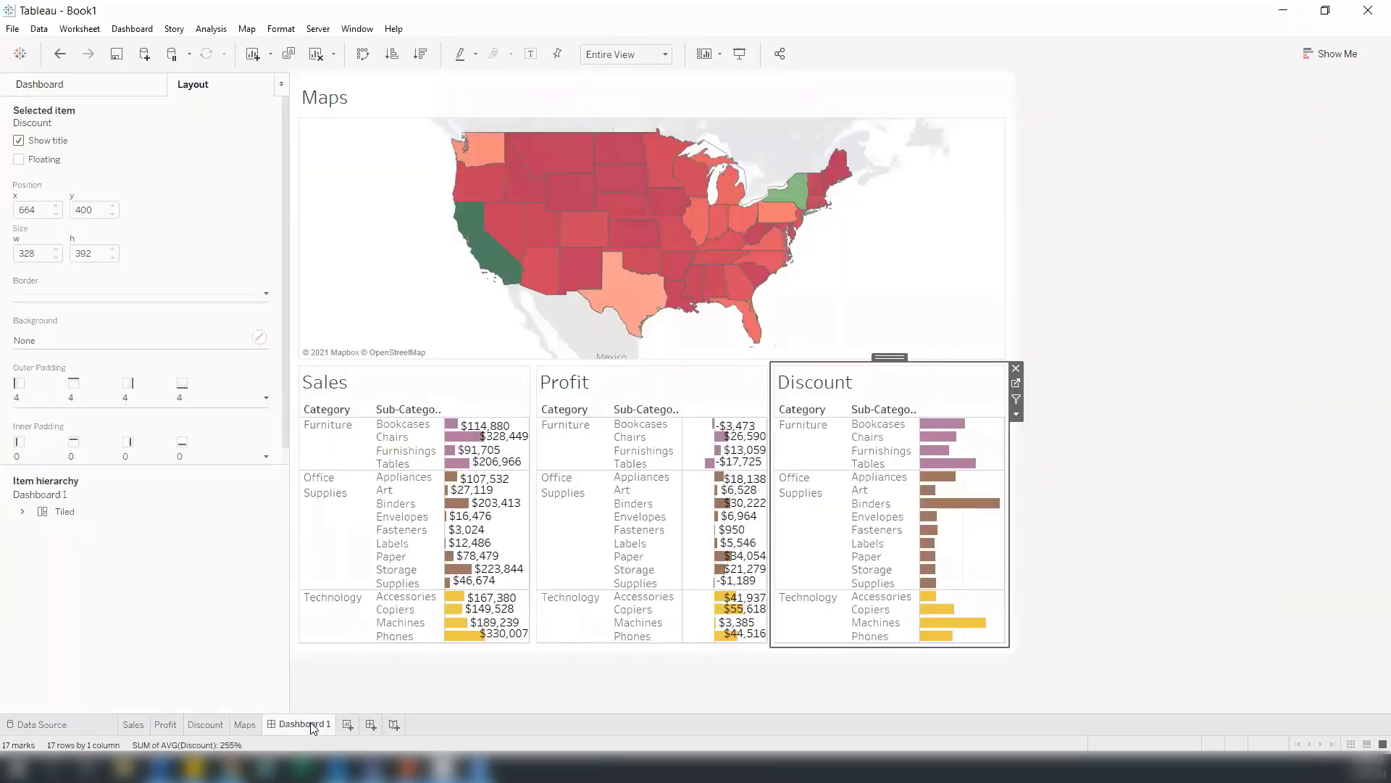
# Step: Show mark labels on the Discount worksheet with overlap of other marks allowed, and return to the dashboard
pyautogui.click(1014, 381)
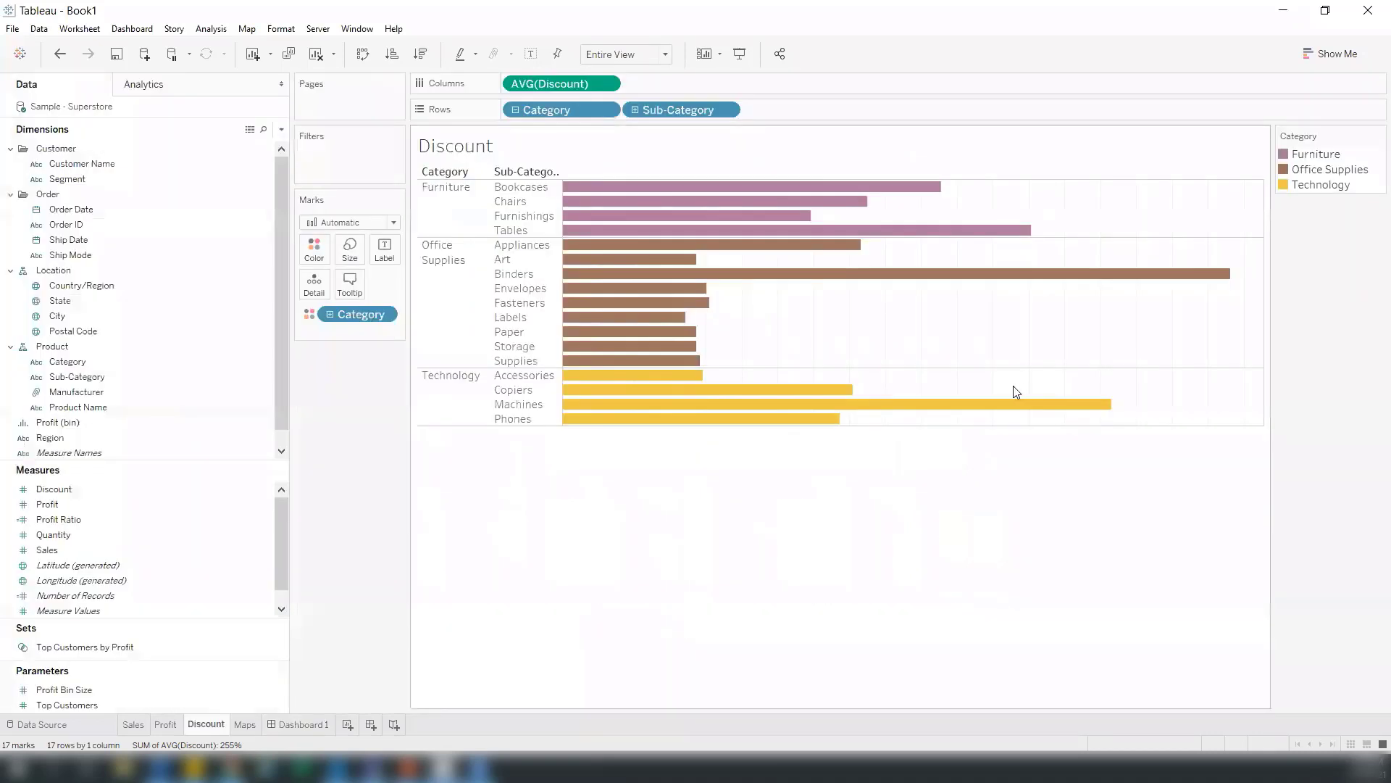
pyautogui.click(384, 250)
pyautogui.click(389, 453)
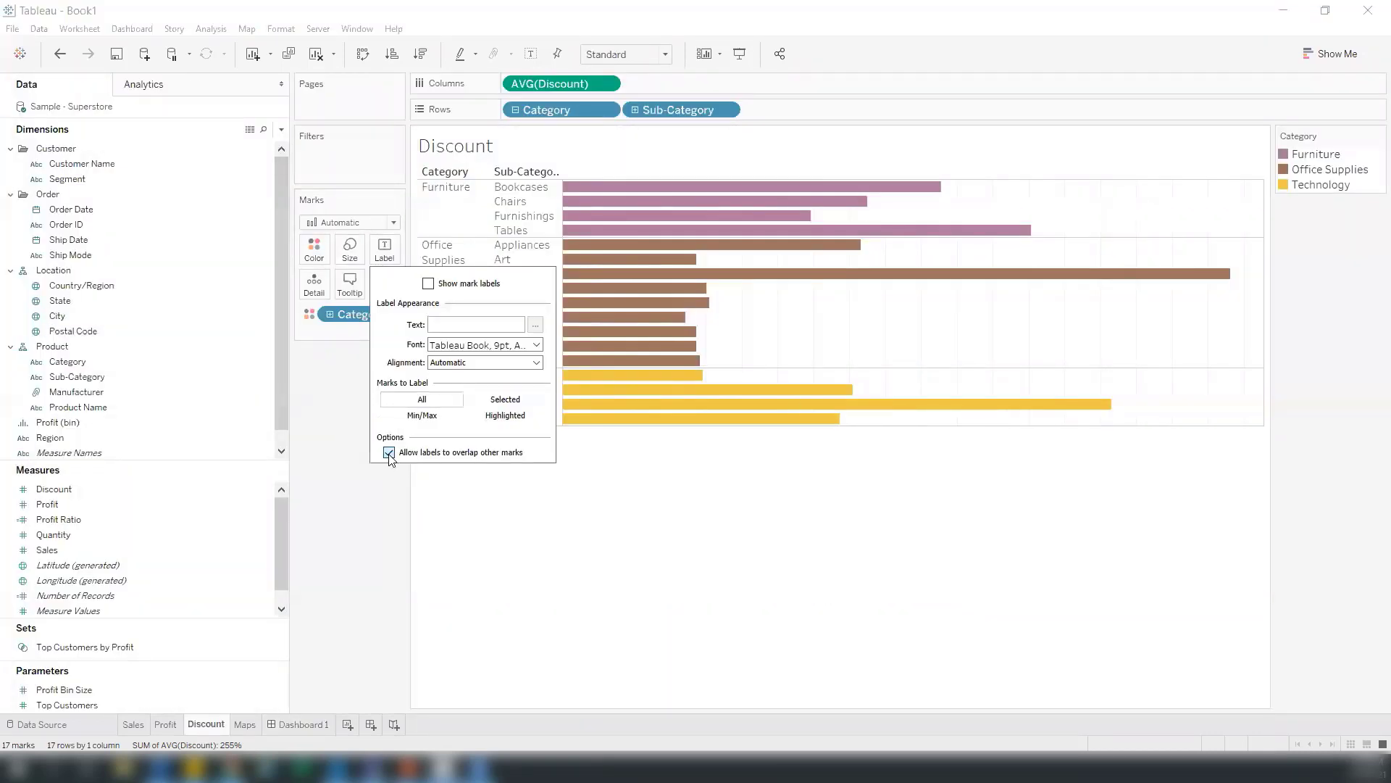
pyautogui.click(428, 283)
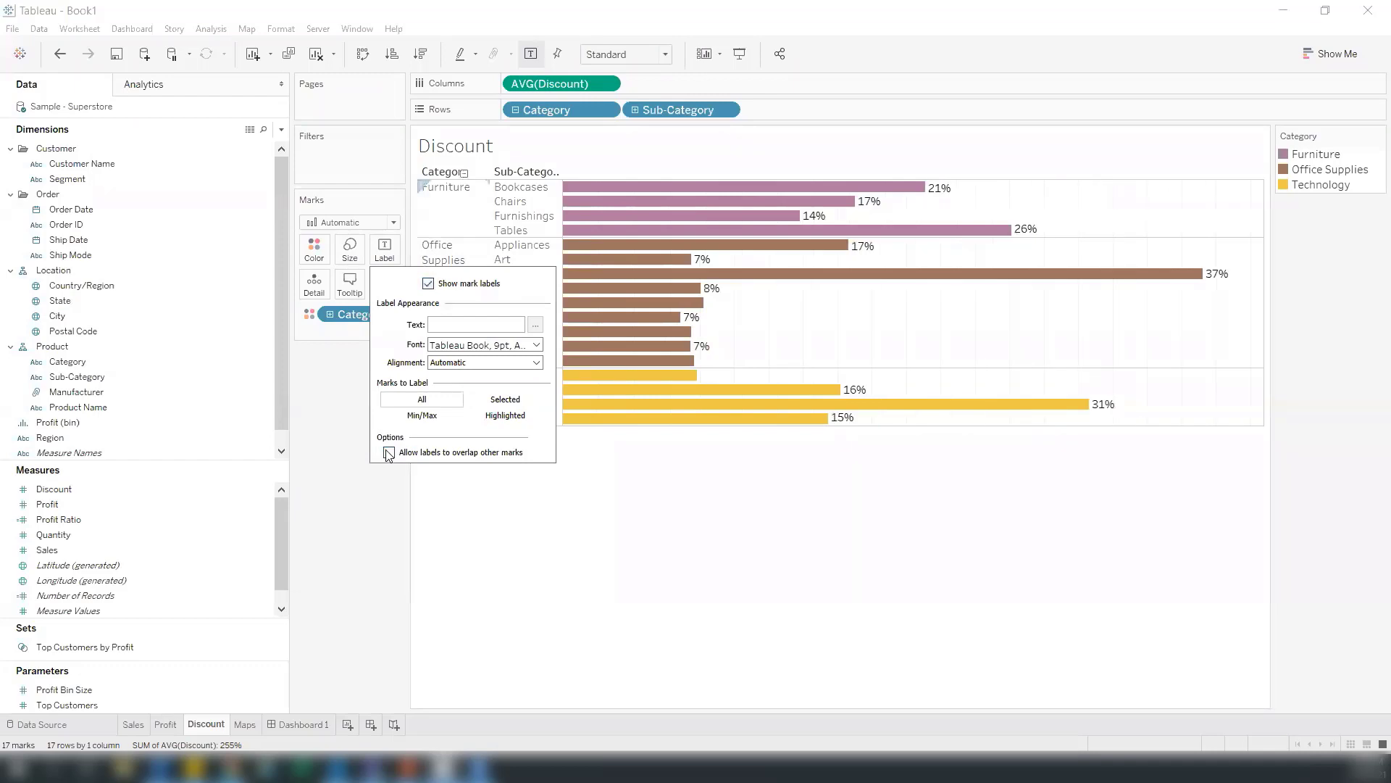
pyautogui.click(389, 453)
pyautogui.click(293, 724)
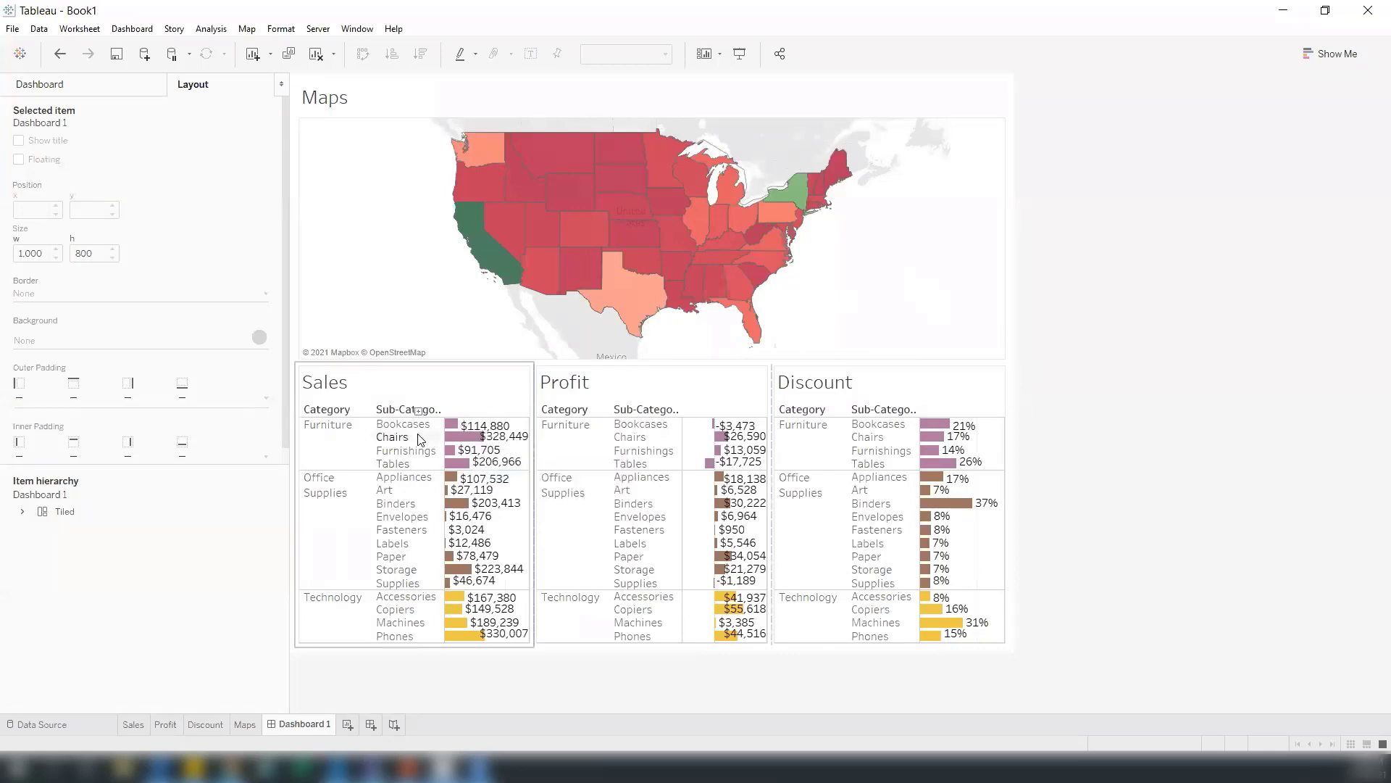
pyautogui.moveTo(464, 433)
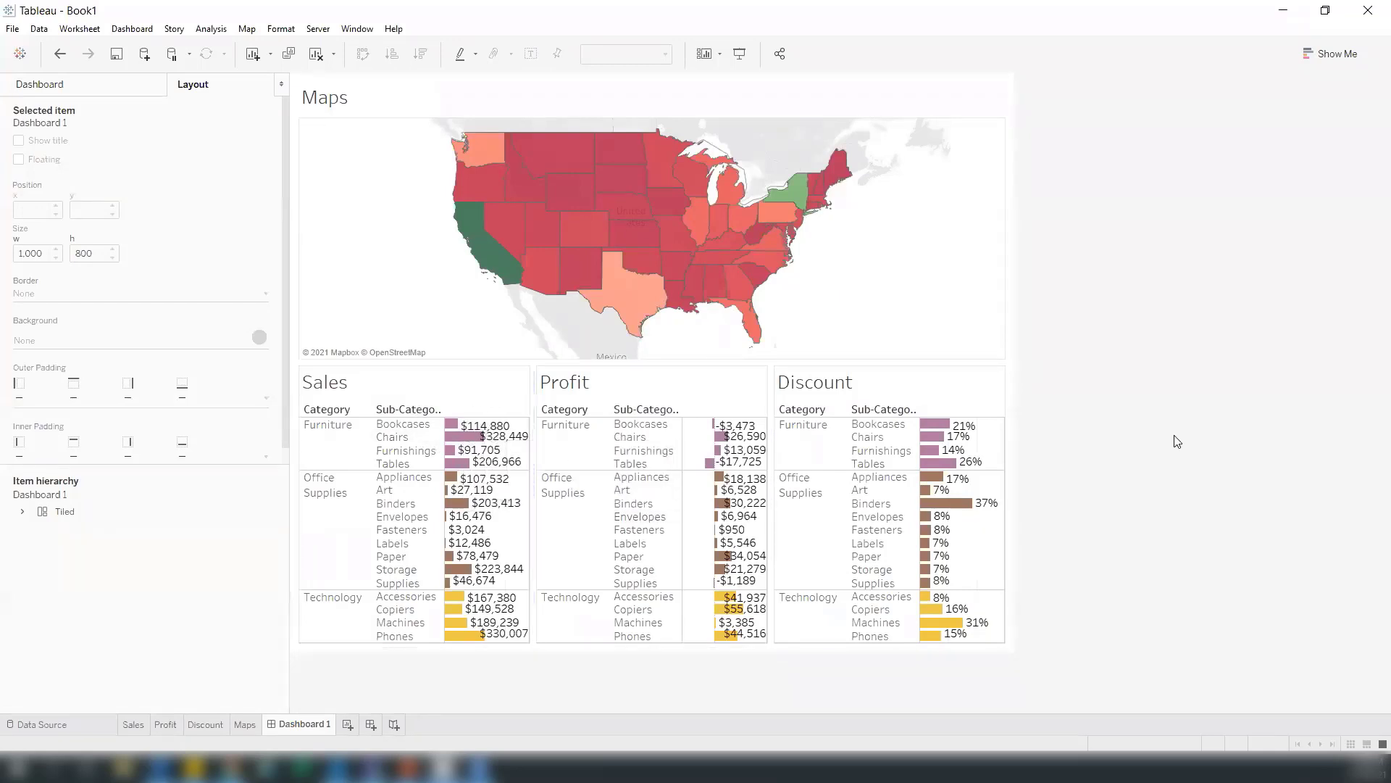
# Step: Use the Maps worksheet as a filter for the other charts on the dashboard
pyautogui.moveTo(720, 433)
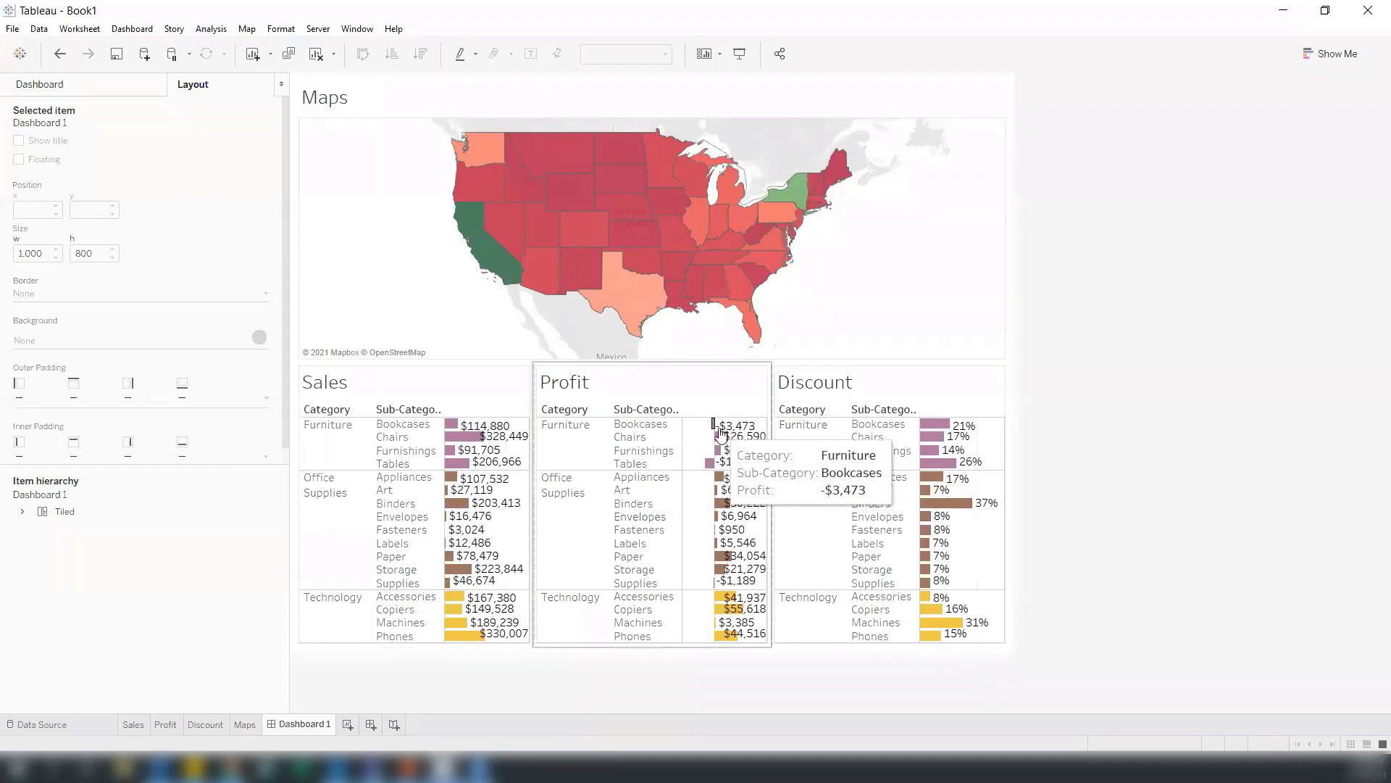
pyautogui.moveTo(960, 433)
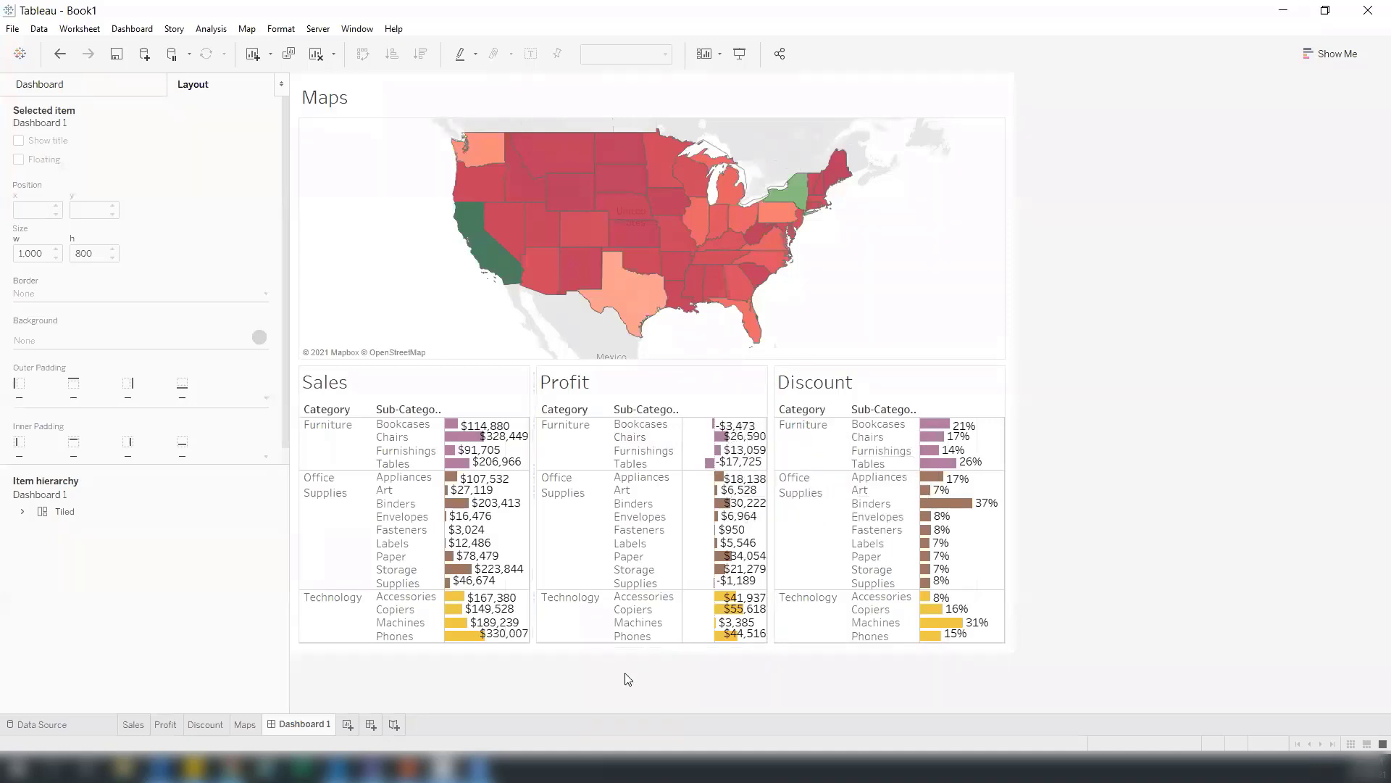
pyautogui.click(931, 242)
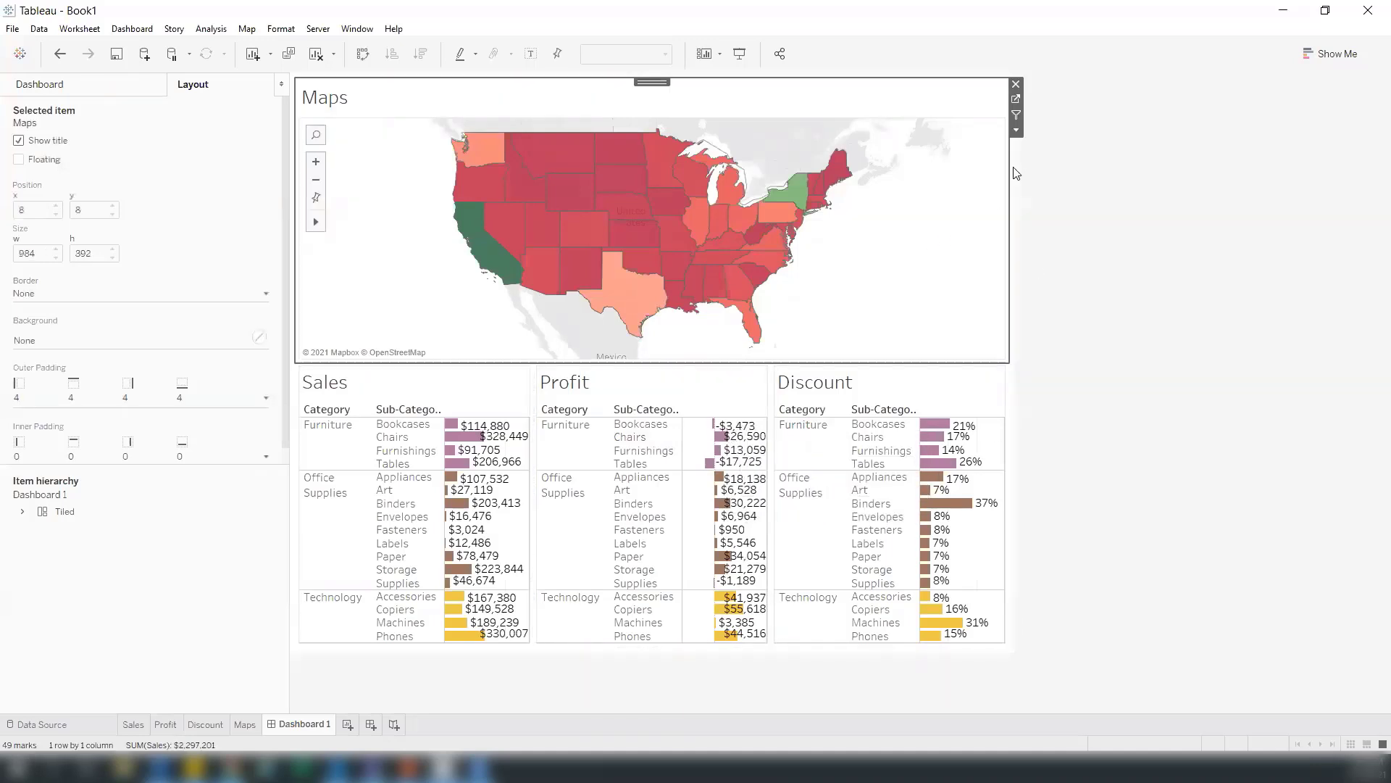
pyautogui.click(1016, 114)
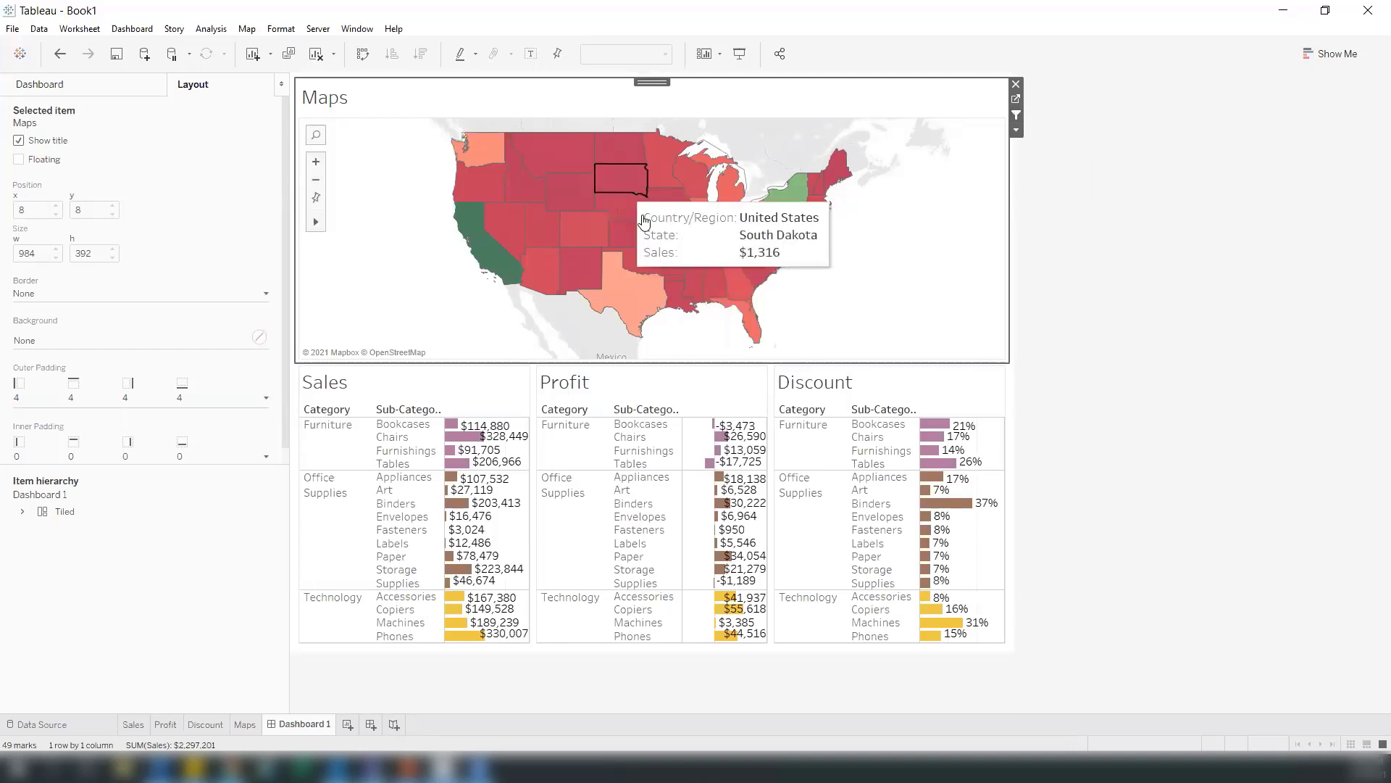
pyautogui.click(1111, 225)
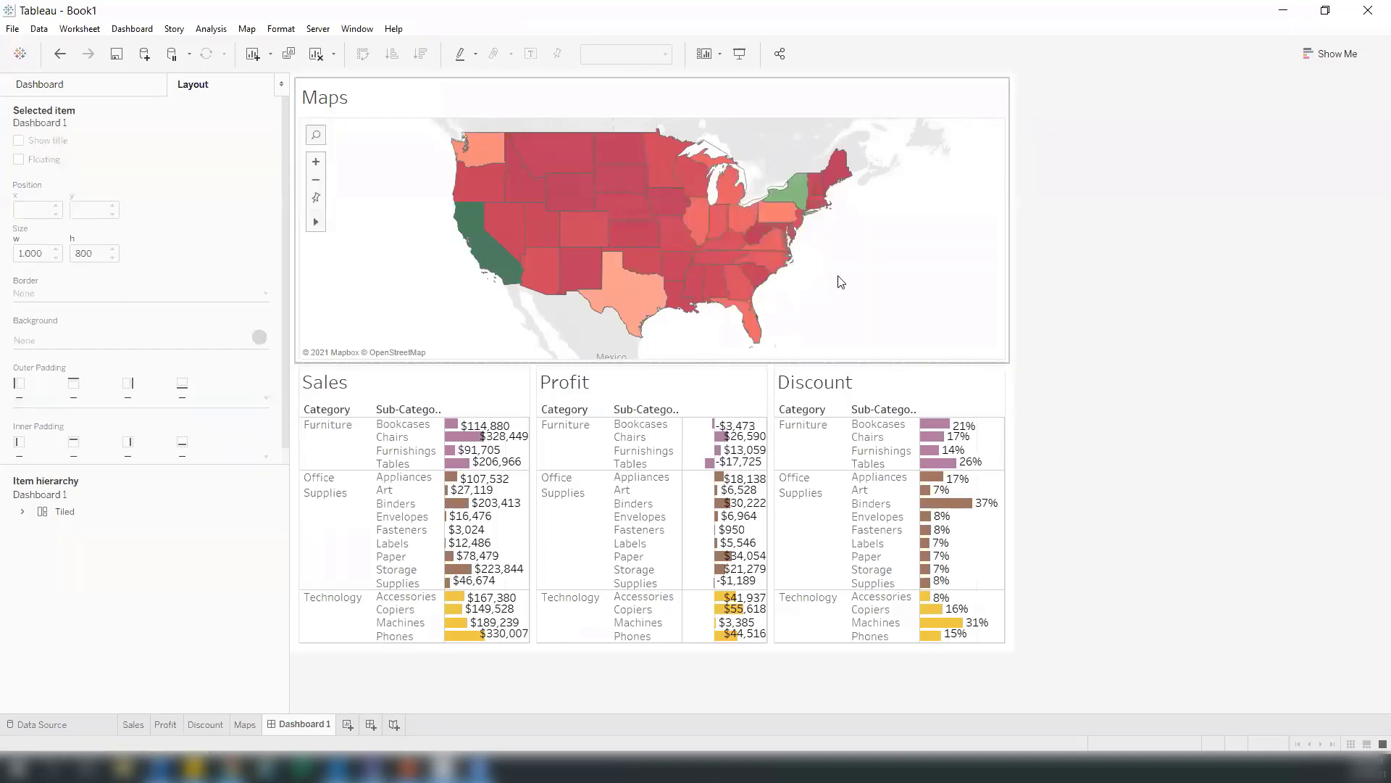
# Step: Test the map filter by selecting and clearing California and New York in turn
pyautogui.click(489, 265)
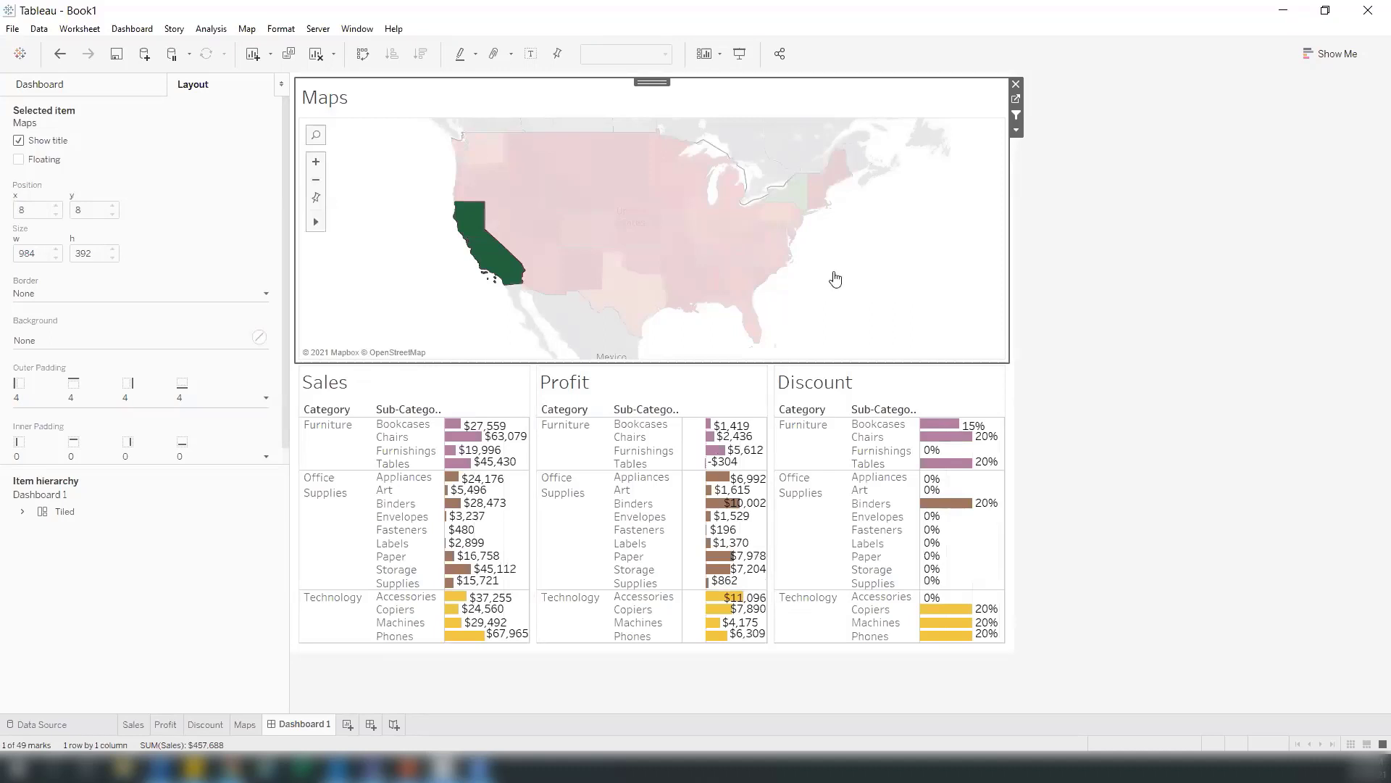
pyautogui.click(486, 267)
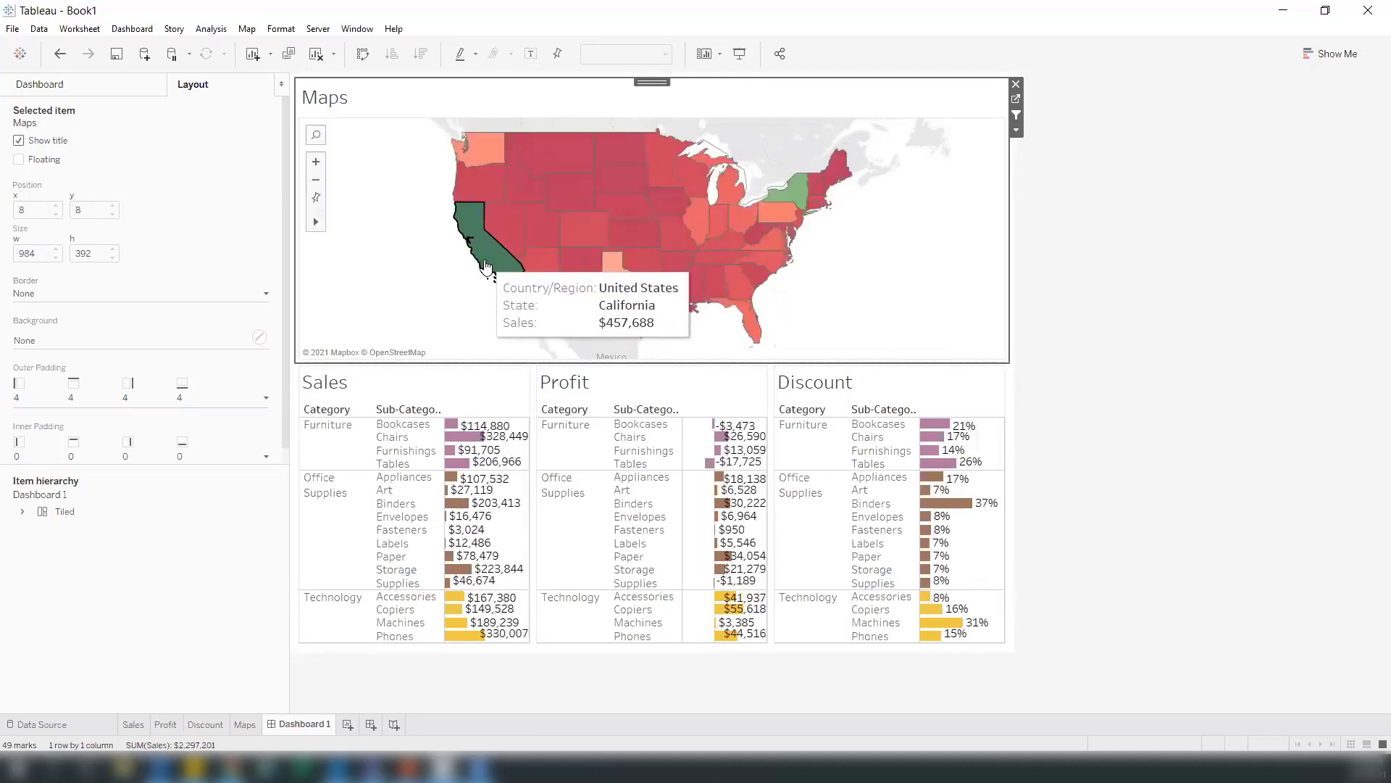
pyautogui.click(798, 198)
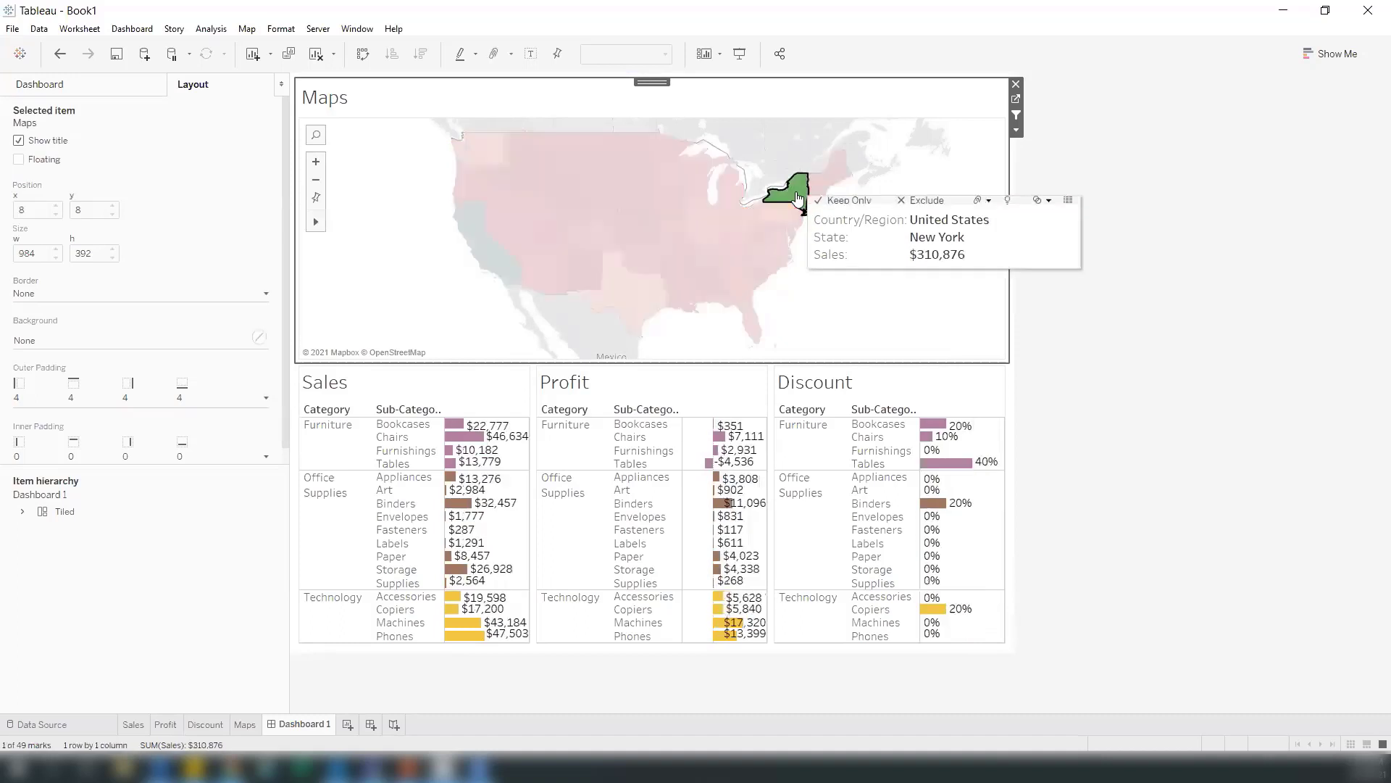
pyautogui.click(798, 197)
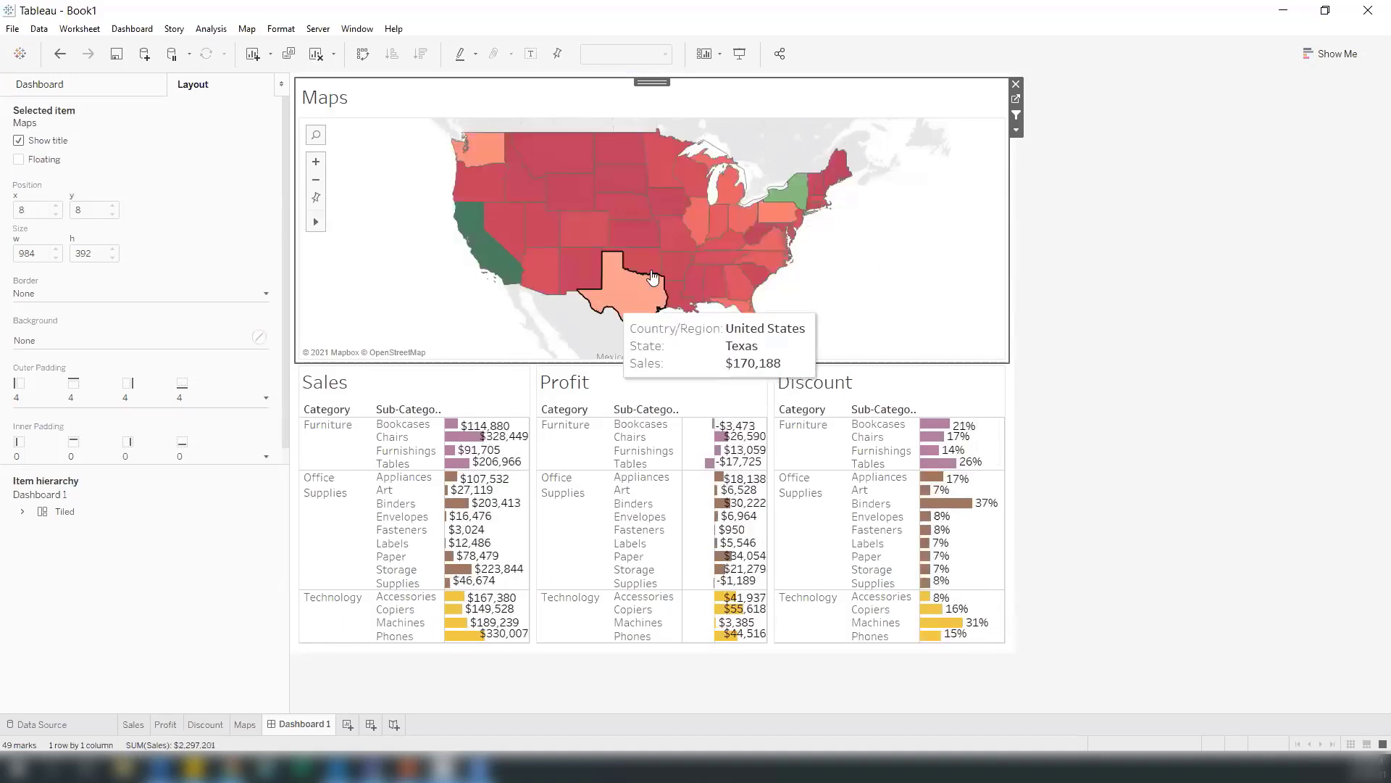
pyautogui.click(631, 233)
# Step: Inspect the filters applied to the Sales worksheet and return to the dashboard
pyautogui.click(491, 398)
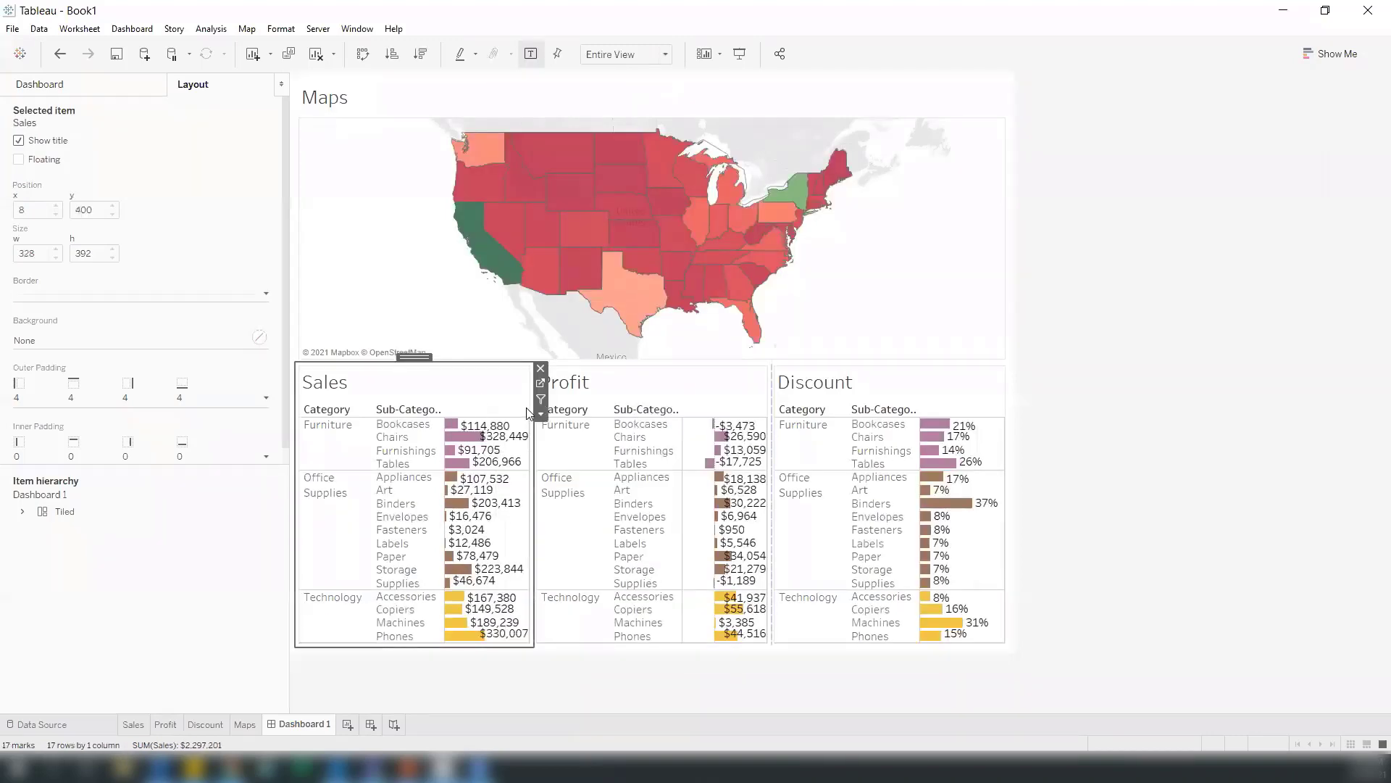
pyautogui.click(544, 389)
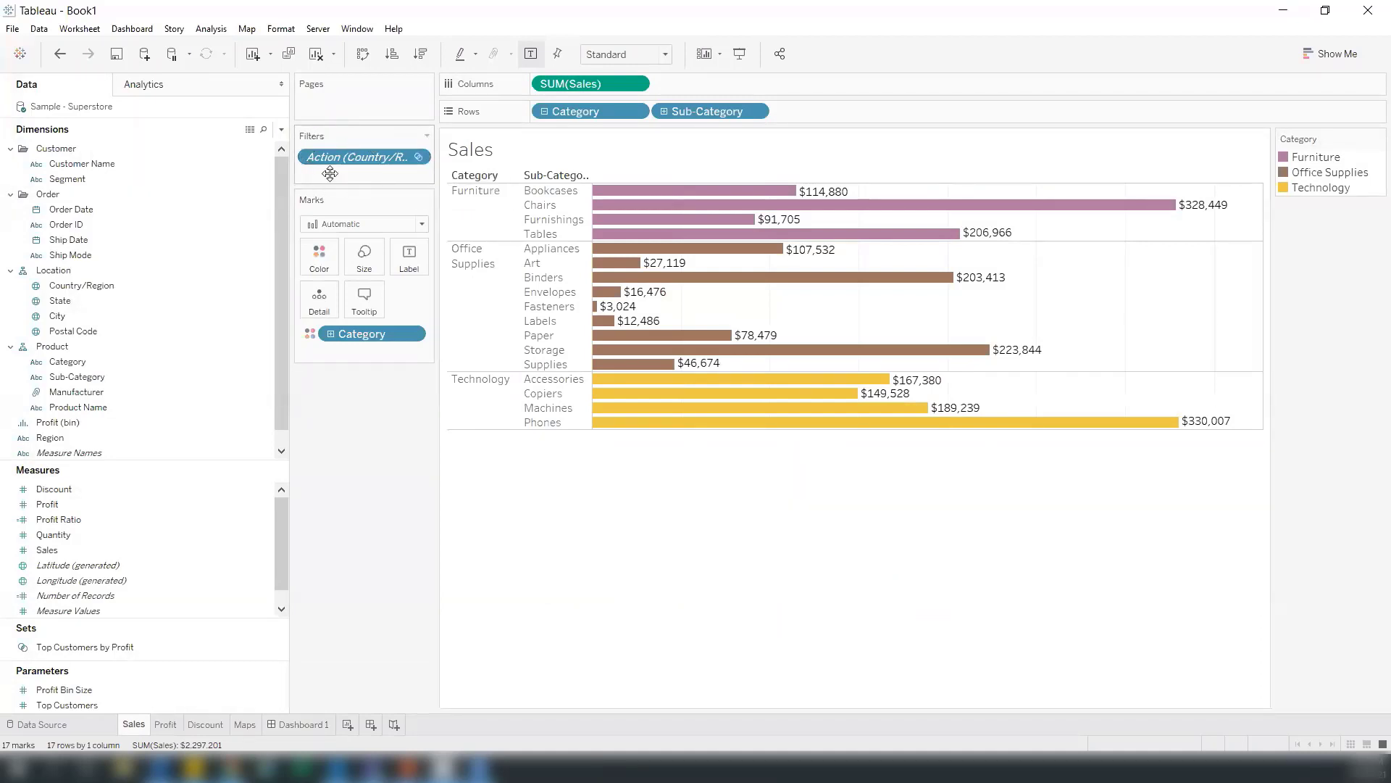
pyautogui.click(320, 725)
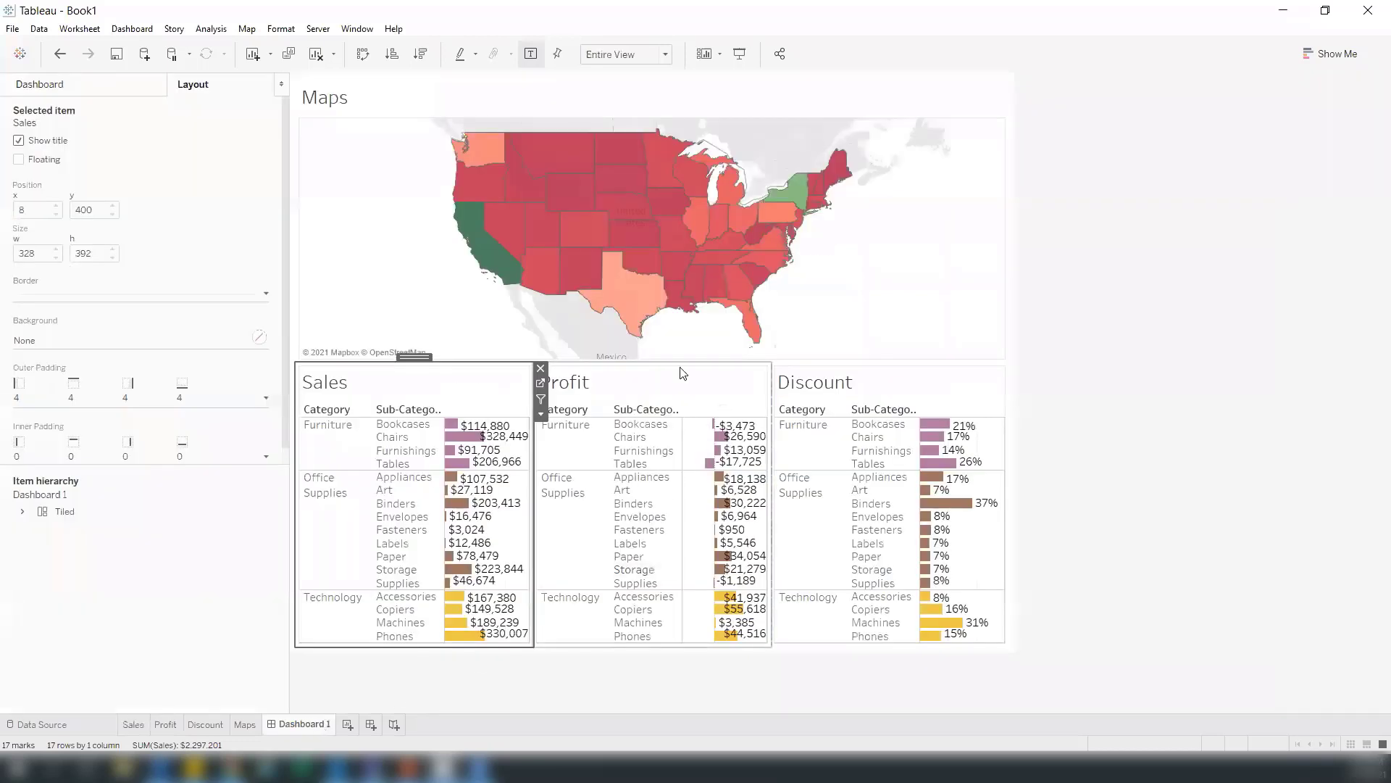
# Step: Filter the dashboard charts by California on the map to check them, and clear the selection
pyautogui.moveTo(504, 265)
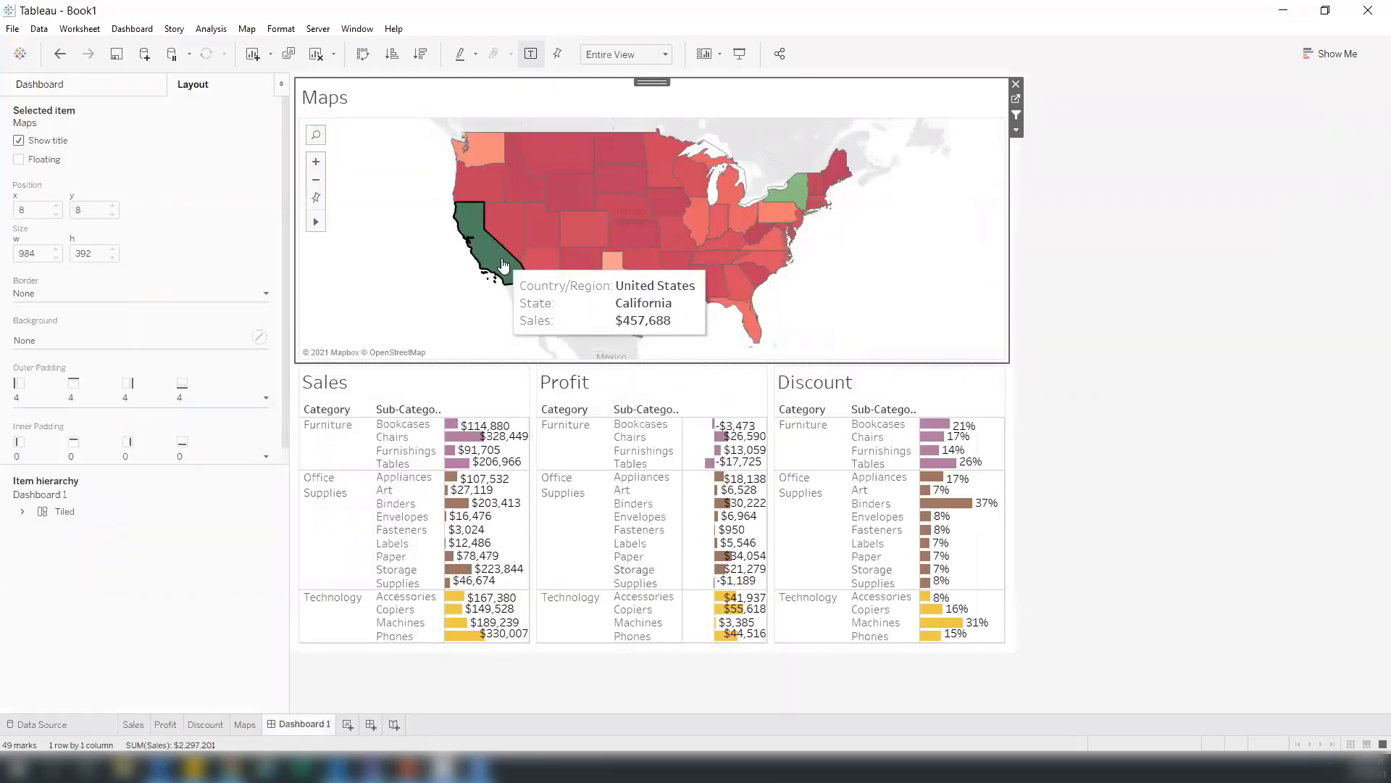
pyautogui.click(504, 264)
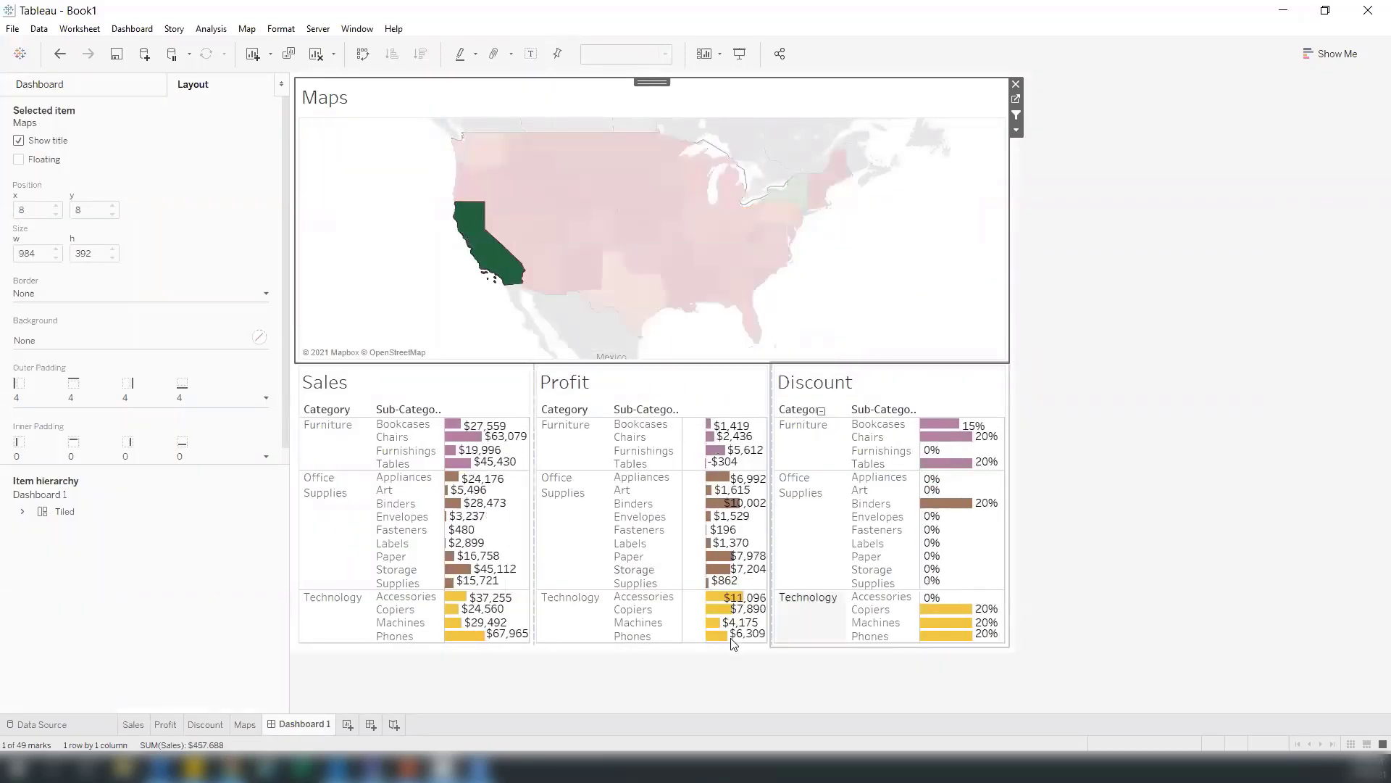
pyautogui.click(639, 296)
pyautogui.click(1155, 434)
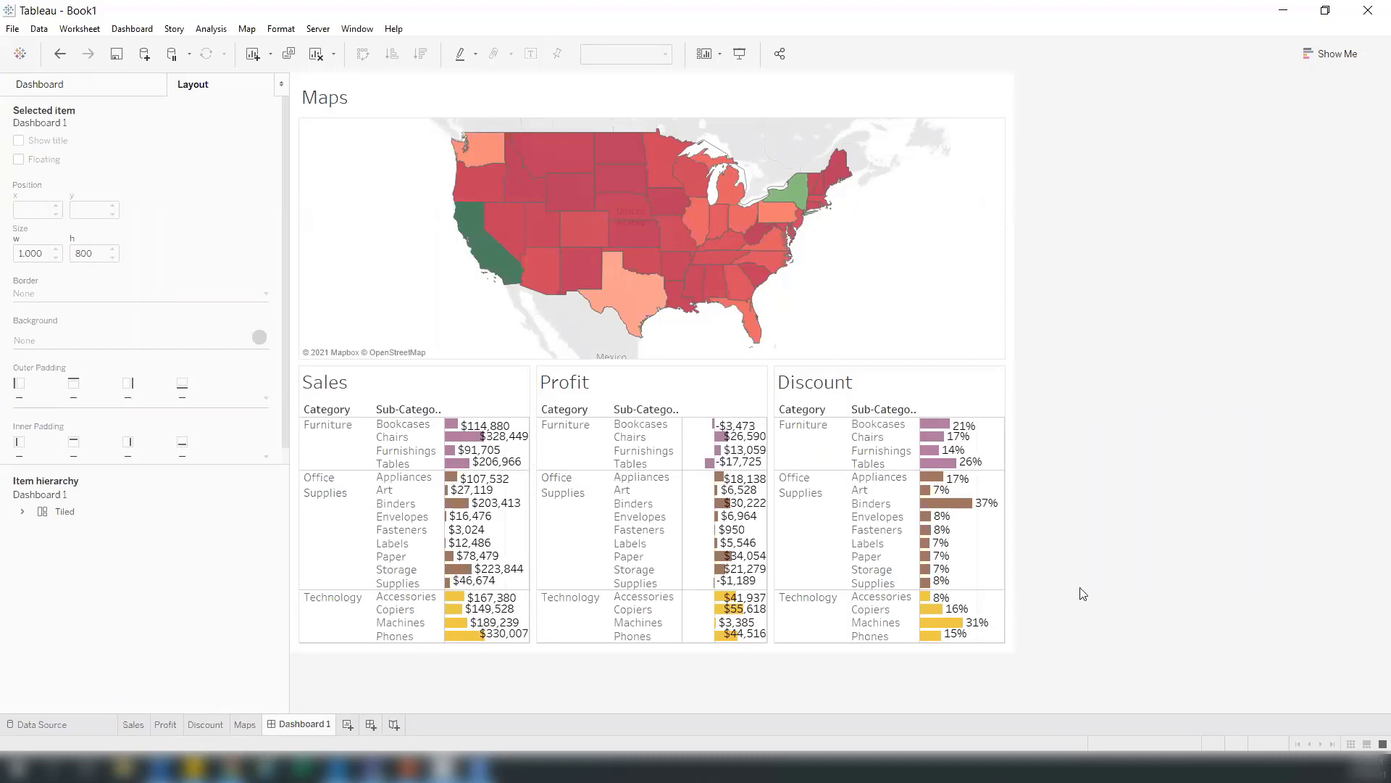
# Step: Create a new worksheet listing Customer Name in rows with the sum of Quantity as text
pyautogui.click(347, 725)
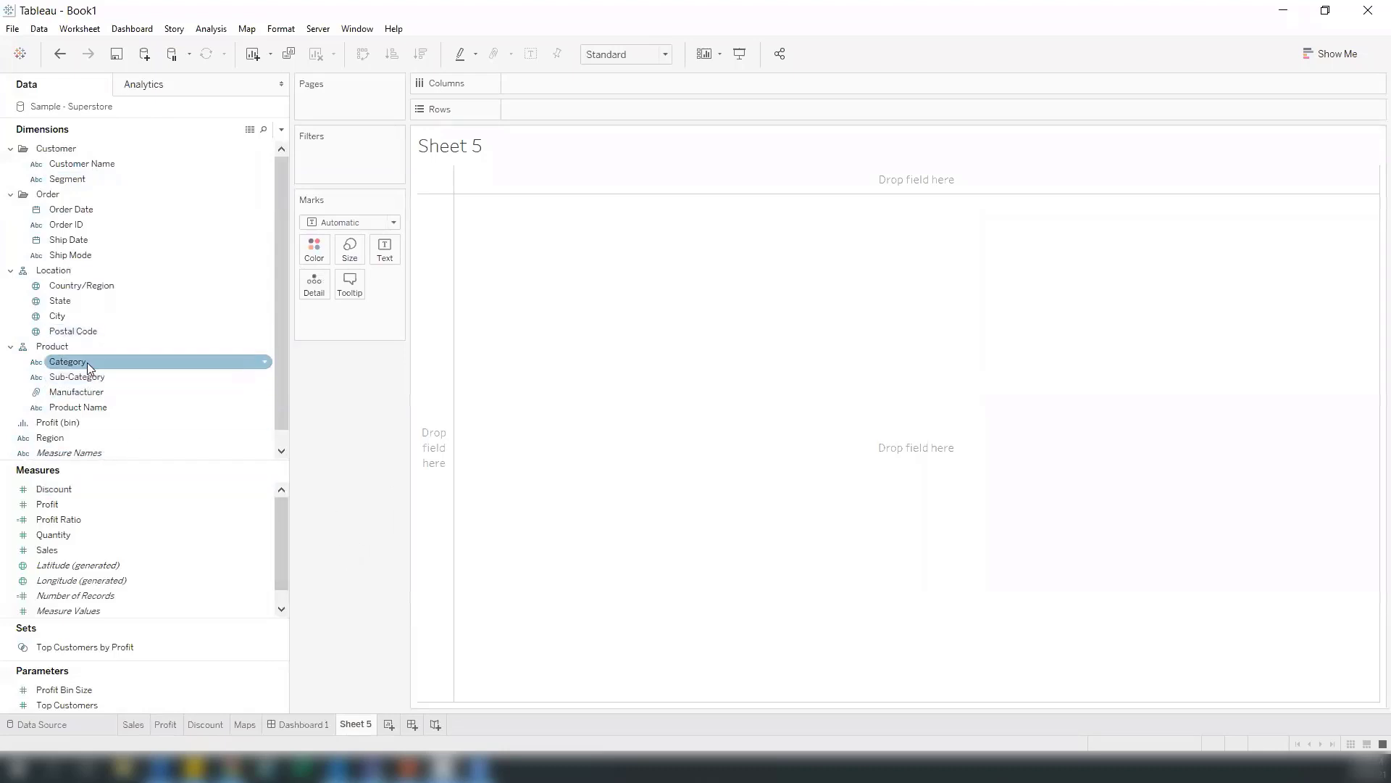
pyautogui.doubleClick(94, 163)
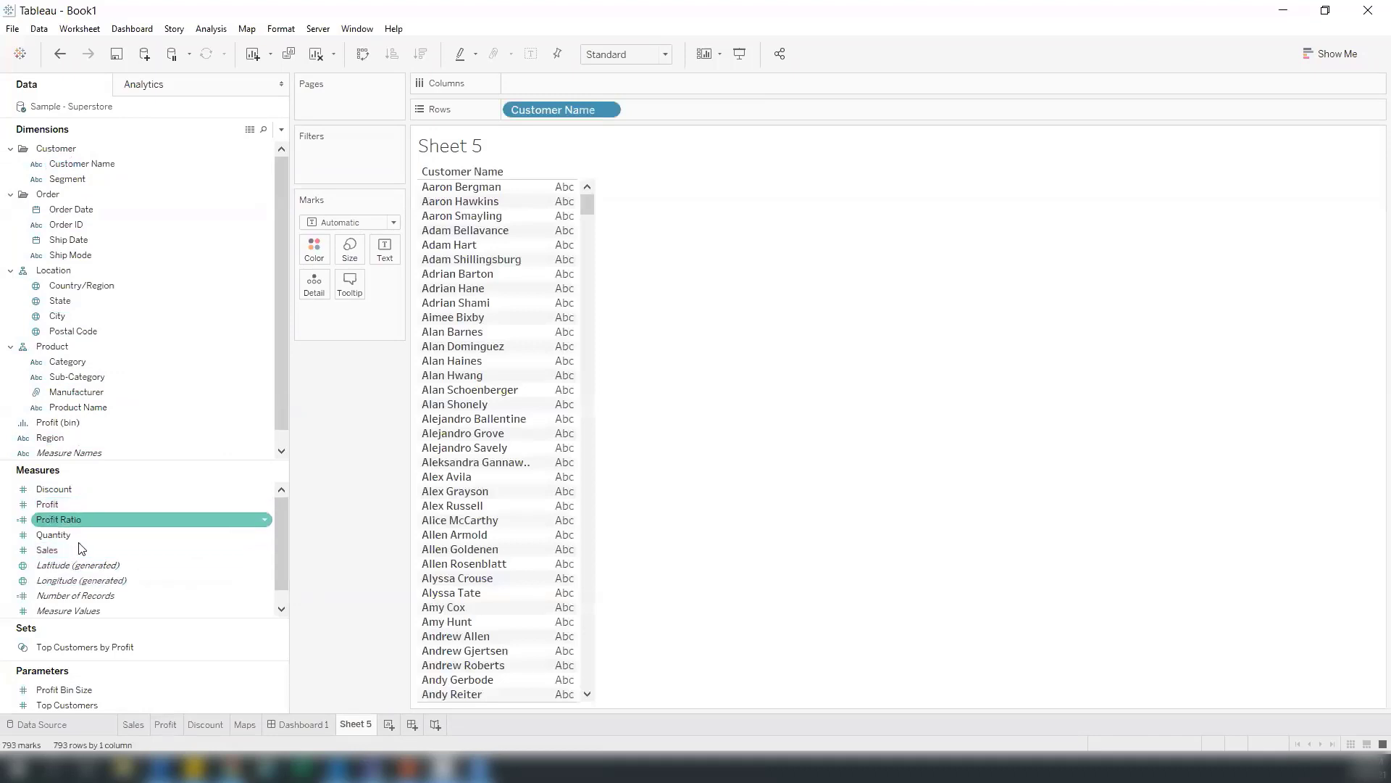
pyautogui.moveTo(70, 533); pyautogui.dragTo(385, 250)
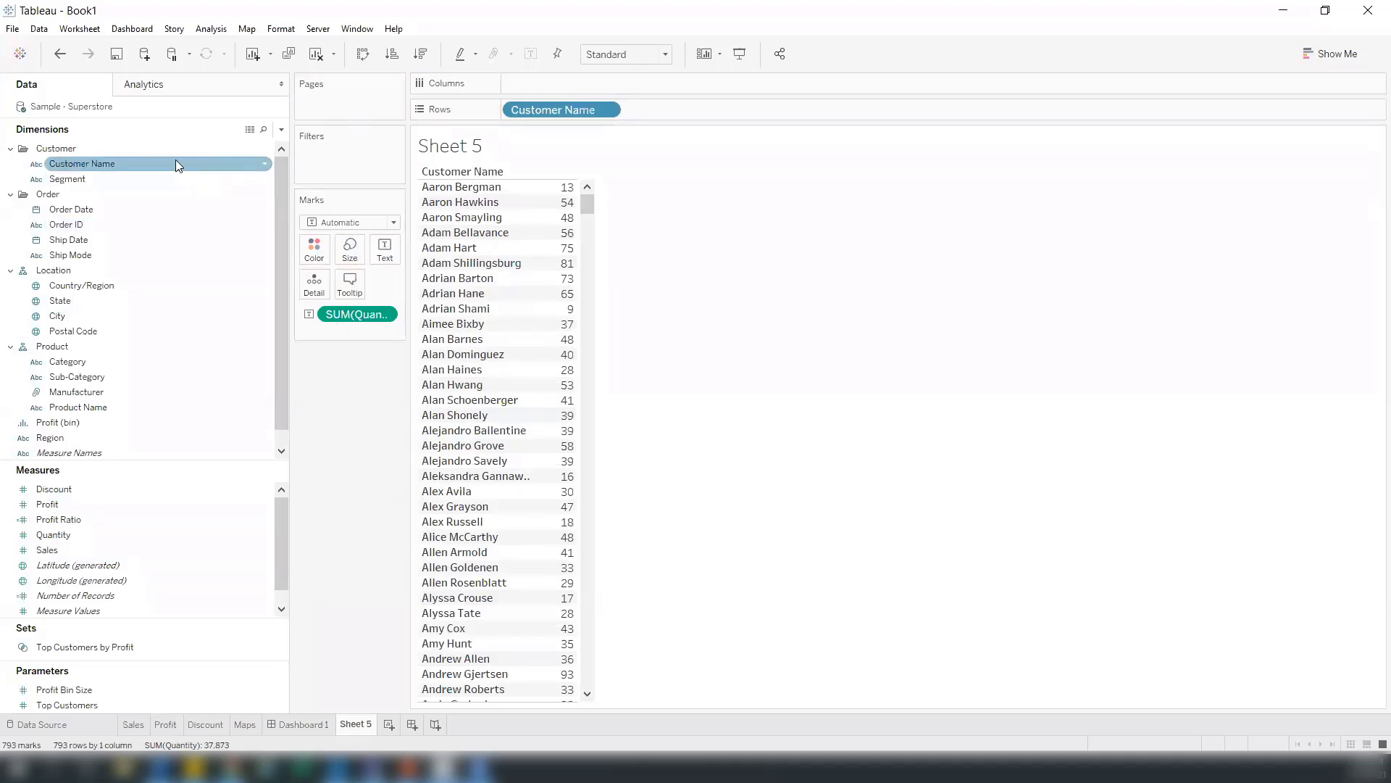
# Step: Filter Customer Name to the top 10 by sum of Quantity
pyautogui.moveTo(177, 162); pyautogui.dragTo(364, 149)
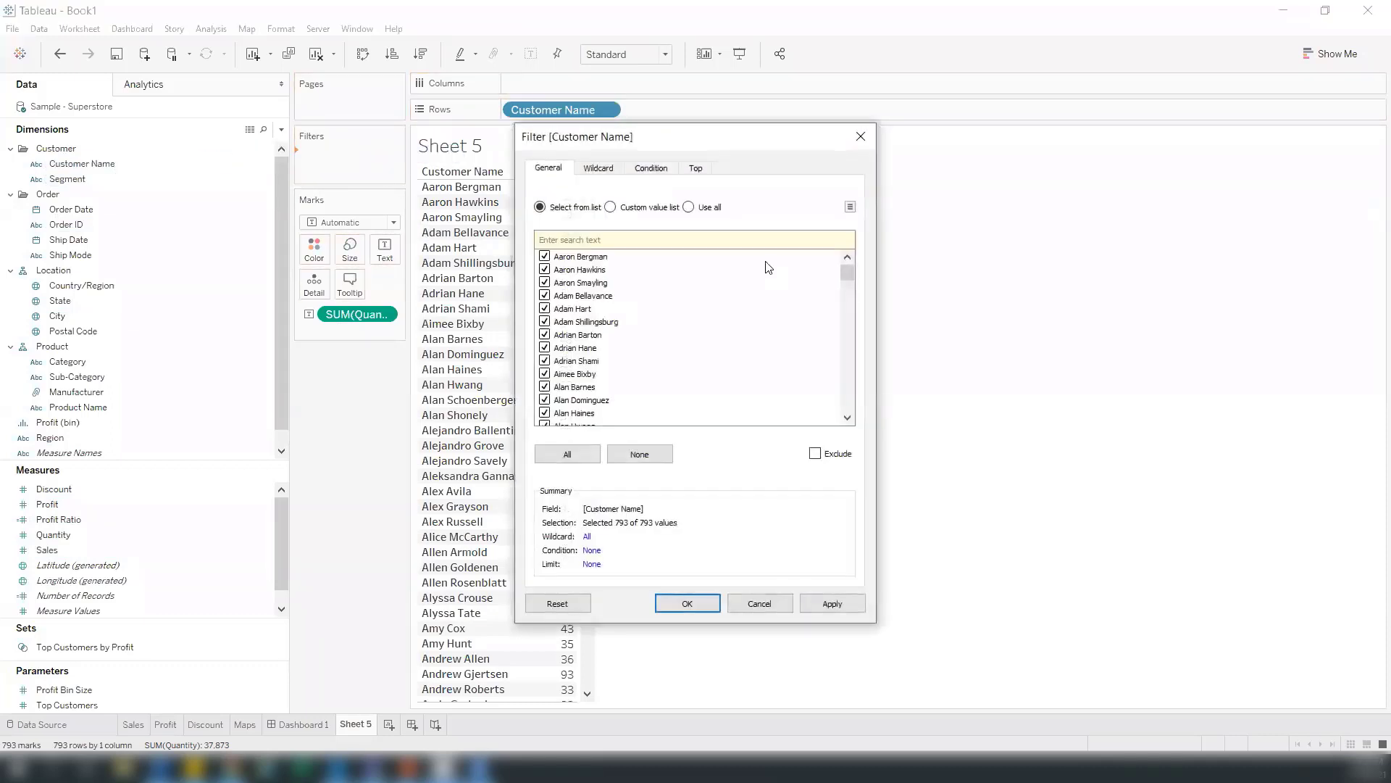
pyautogui.click(697, 169)
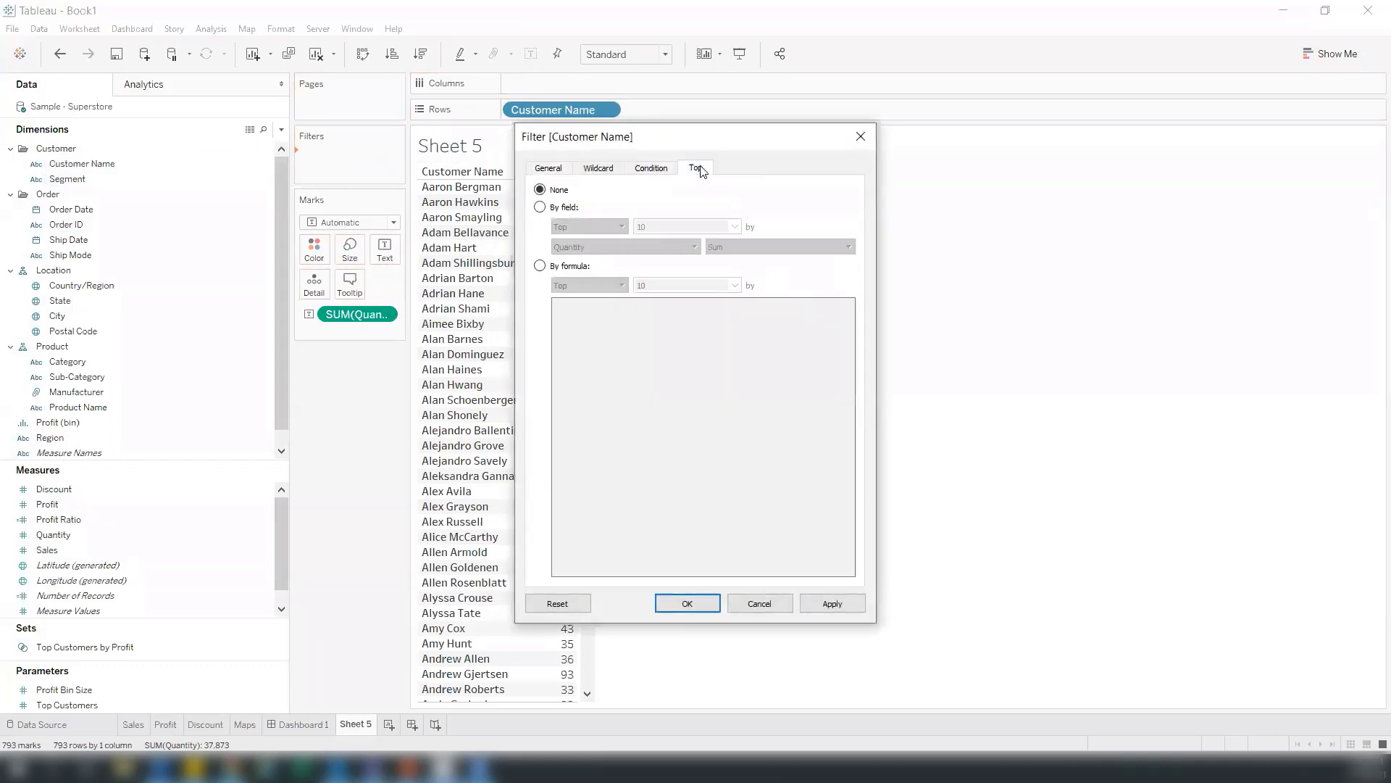
pyautogui.click(541, 207)
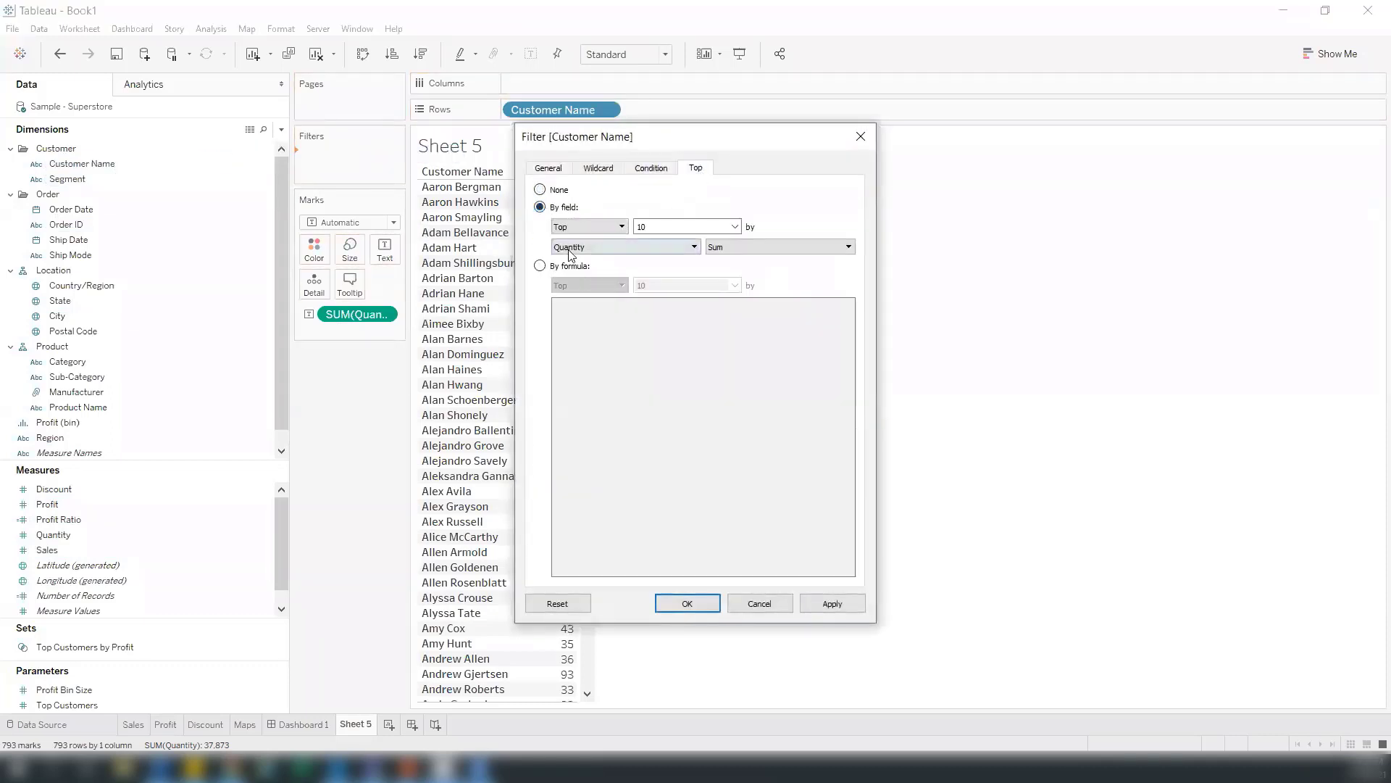
pyautogui.click(706, 606)
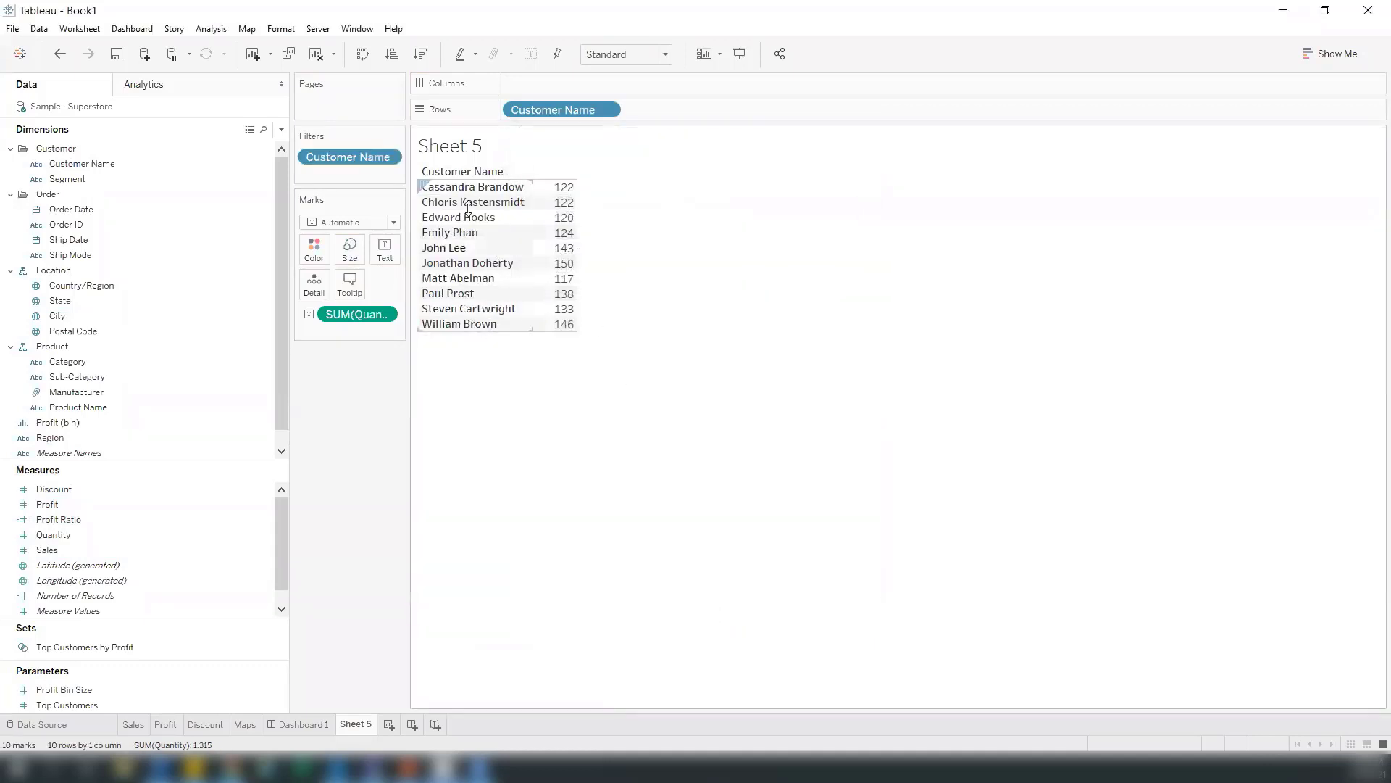
# Step: Rename the new worksheet as Top customers
pyautogui.doubleClick(355, 724)
pyautogui.write('Top')
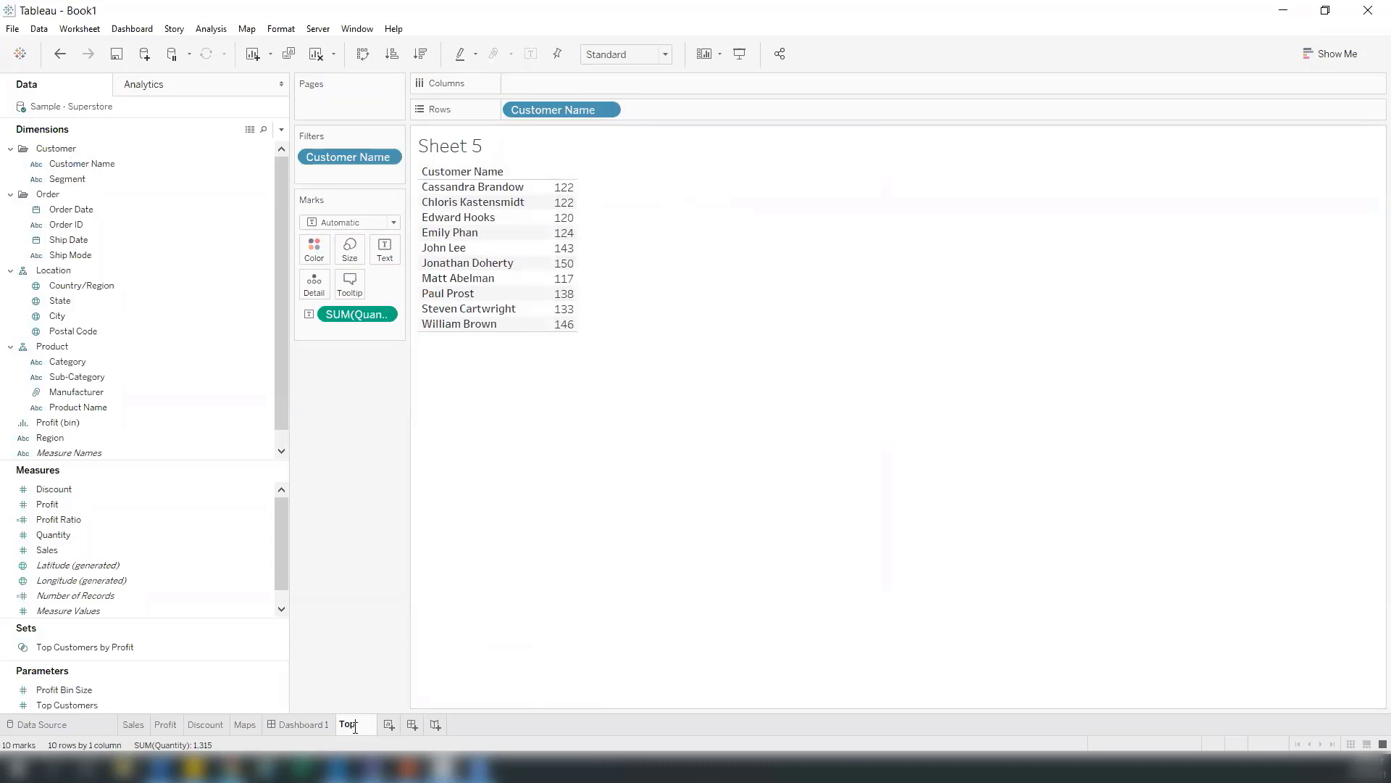
pyautogui.write(' customers')
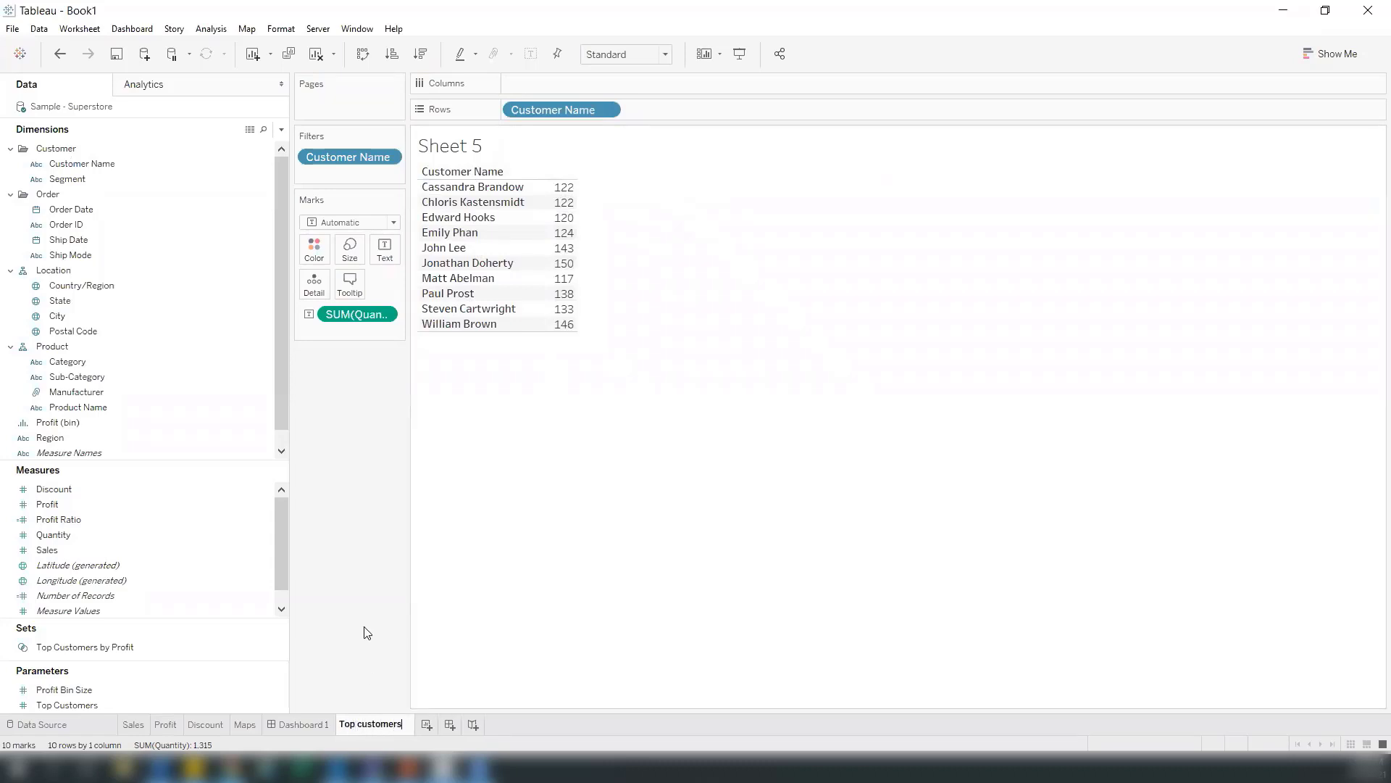
pyautogui.press('Return')
# Step: Add the Top customers sheet to Dashboard 1 beside the Discount chart and fit it to Entire View
pyautogui.click(302, 724)
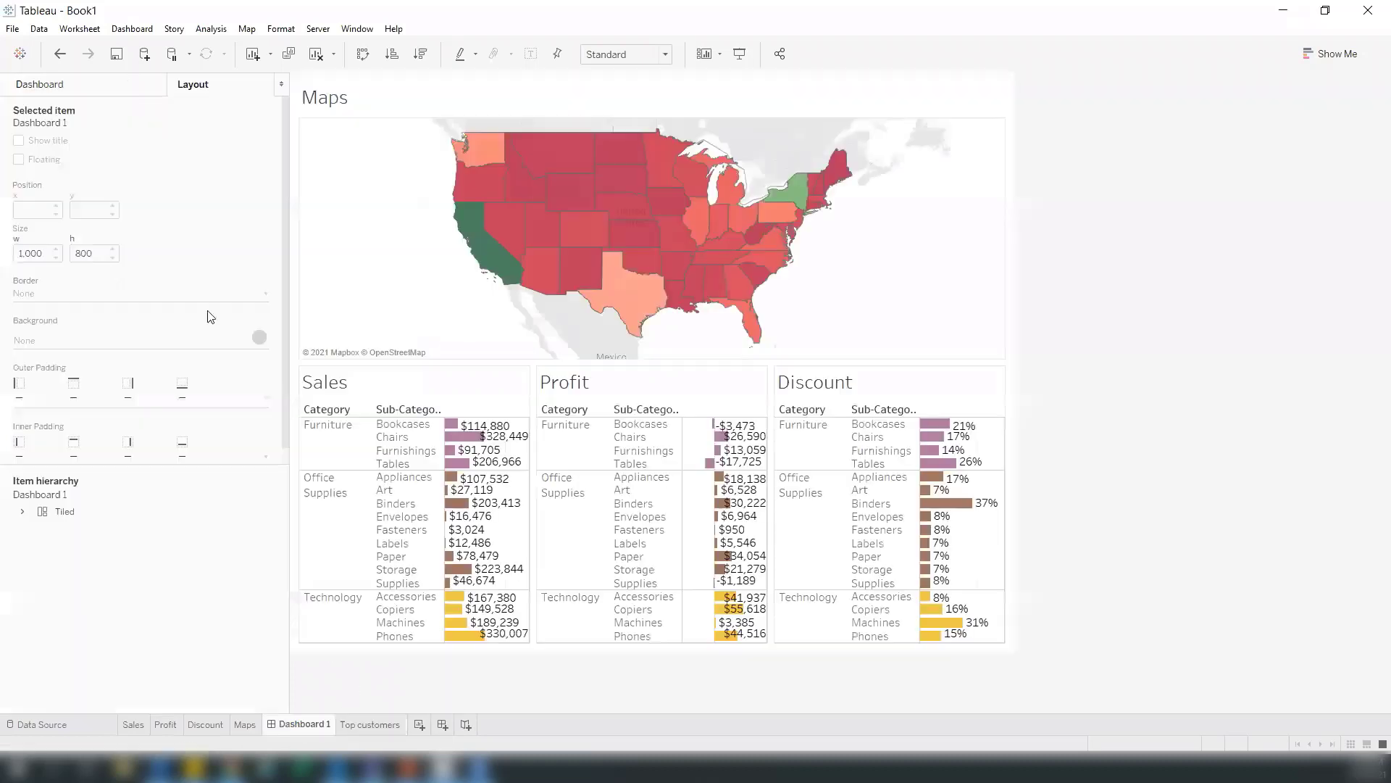
pyautogui.click(91, 86)
pyautogui.moveTo(66, 339)
pyautogui.moveTo(63, 338)
pyautogui.mouseDown()
pyautogui.moveTo(382, 459)
pyautogui.moveTo(1016, 545)
pyautogui.mouseUp()
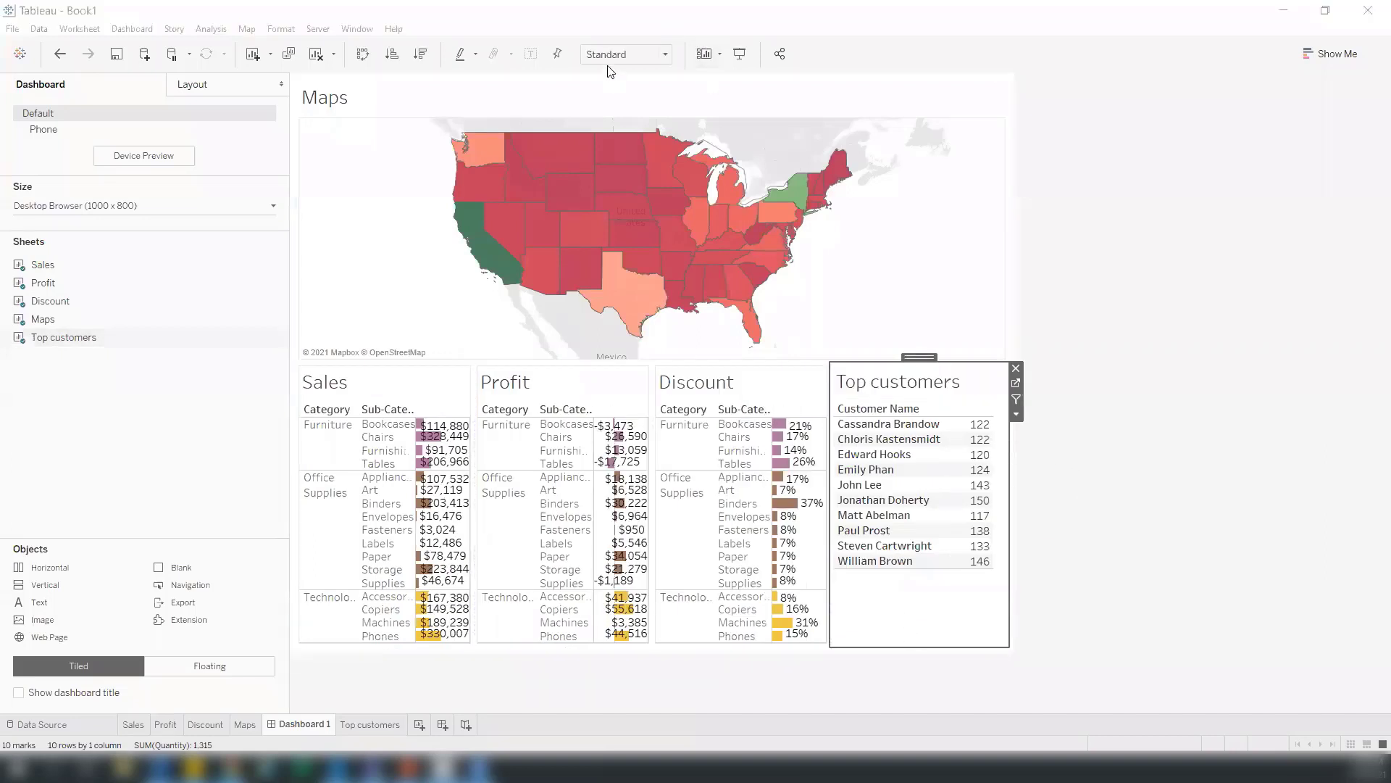
pyautogui.click(1278, 423)
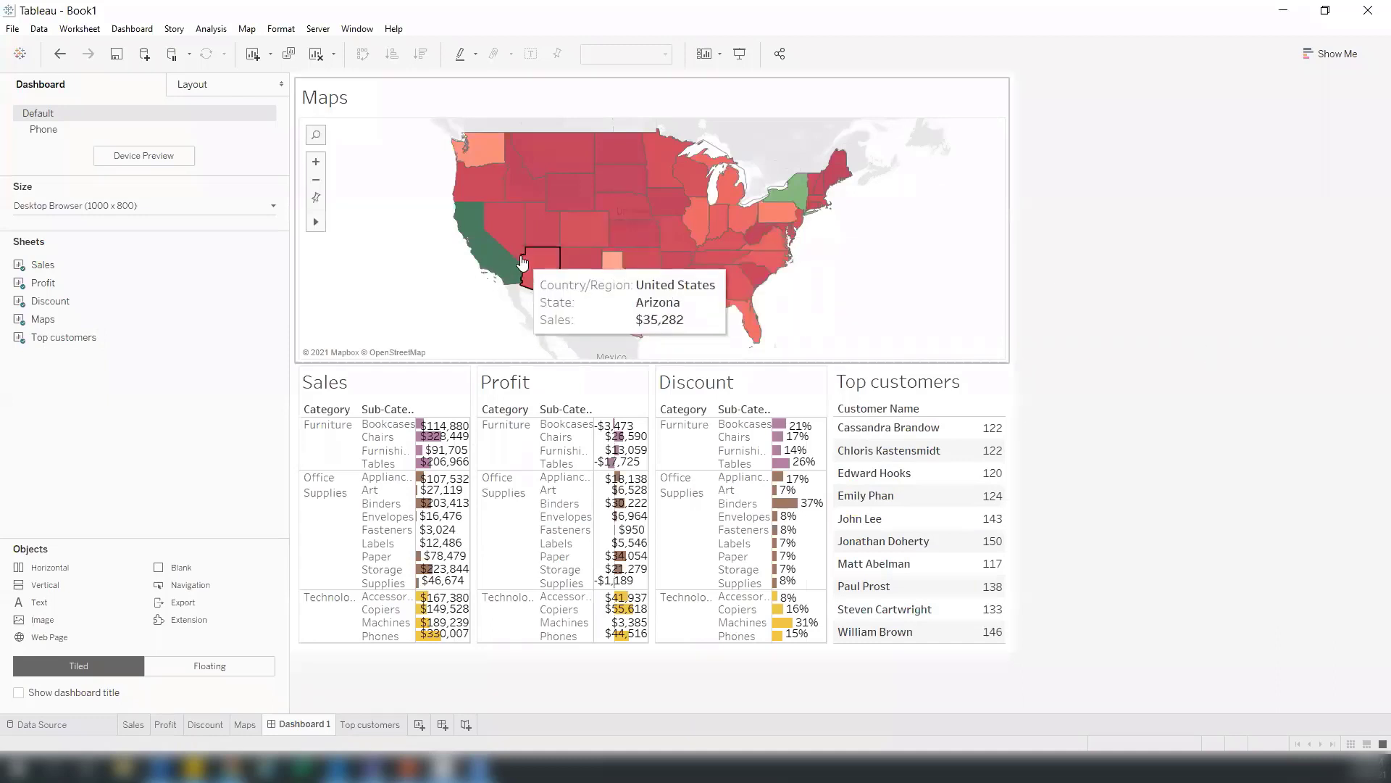
# Step: Check which filters are applied on the Top customers worksheet and return to the dashboard
pyautogui.click(933, 395)
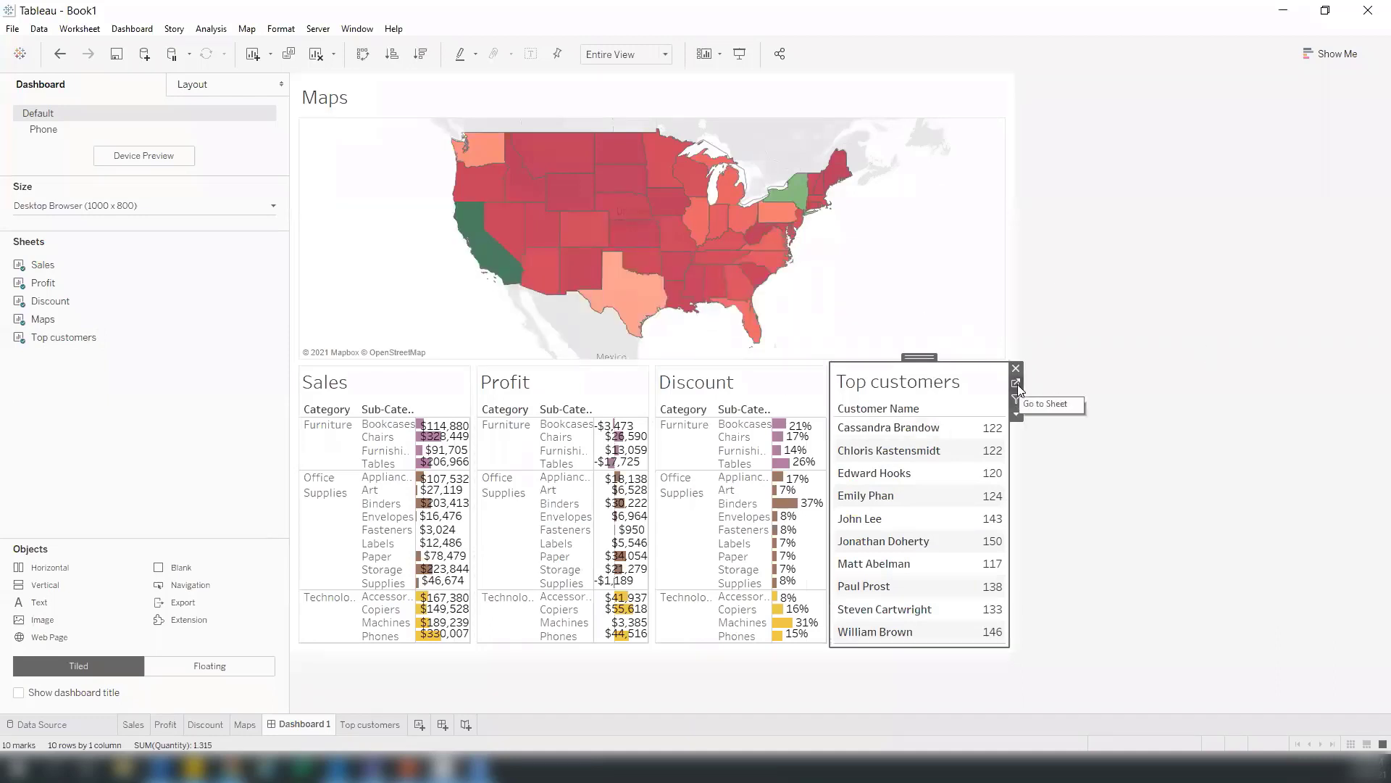
pyautogui.click(1018, 384)
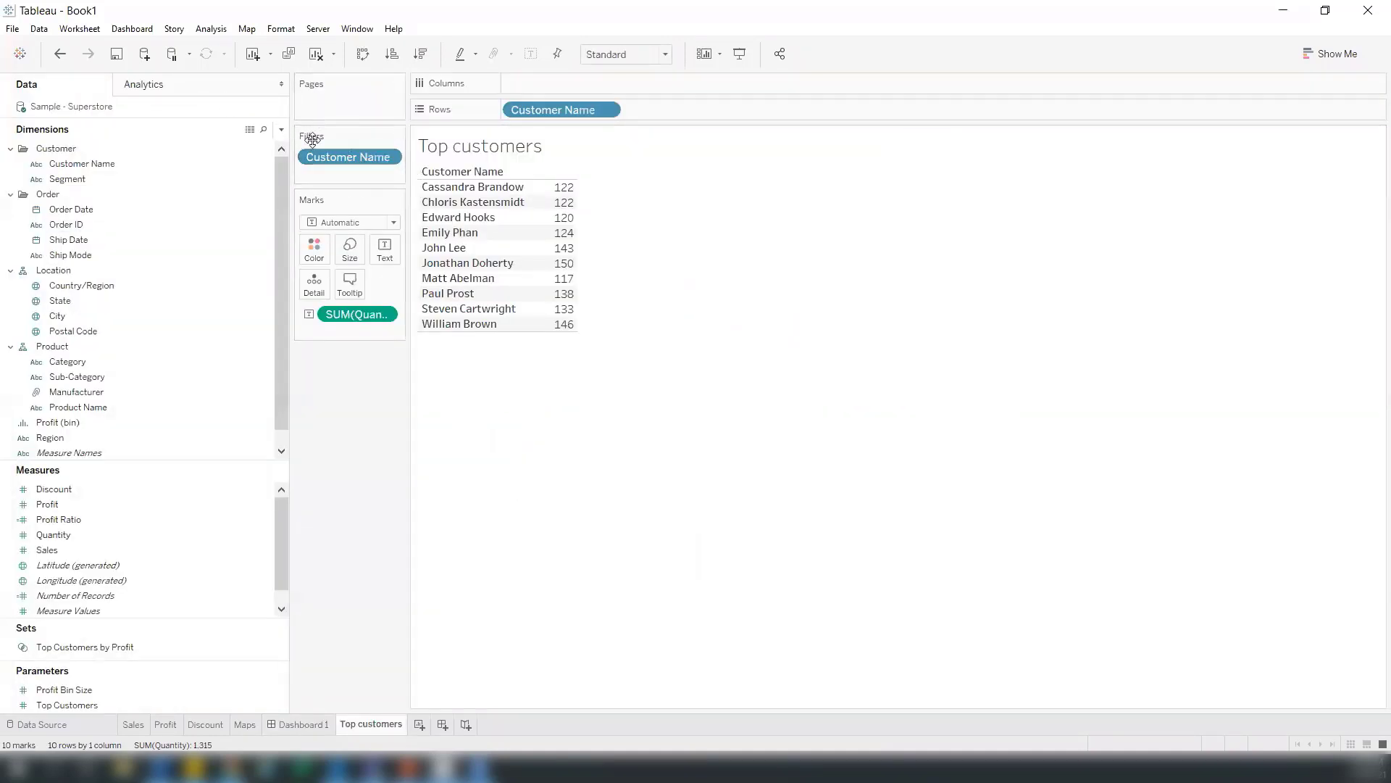
pyautogui.click(308, 724)
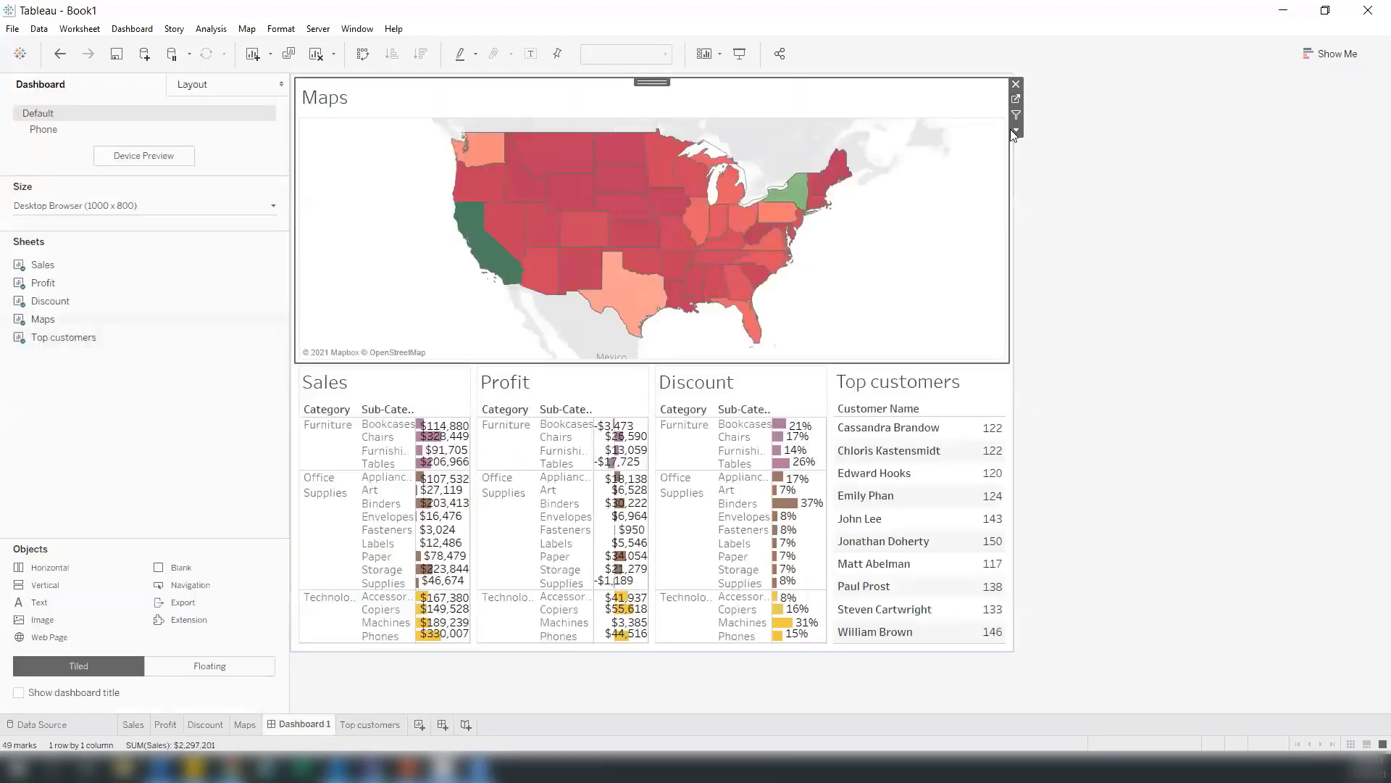
pyautogui.click(957, 409)
pyautogui.click(1016, 384)
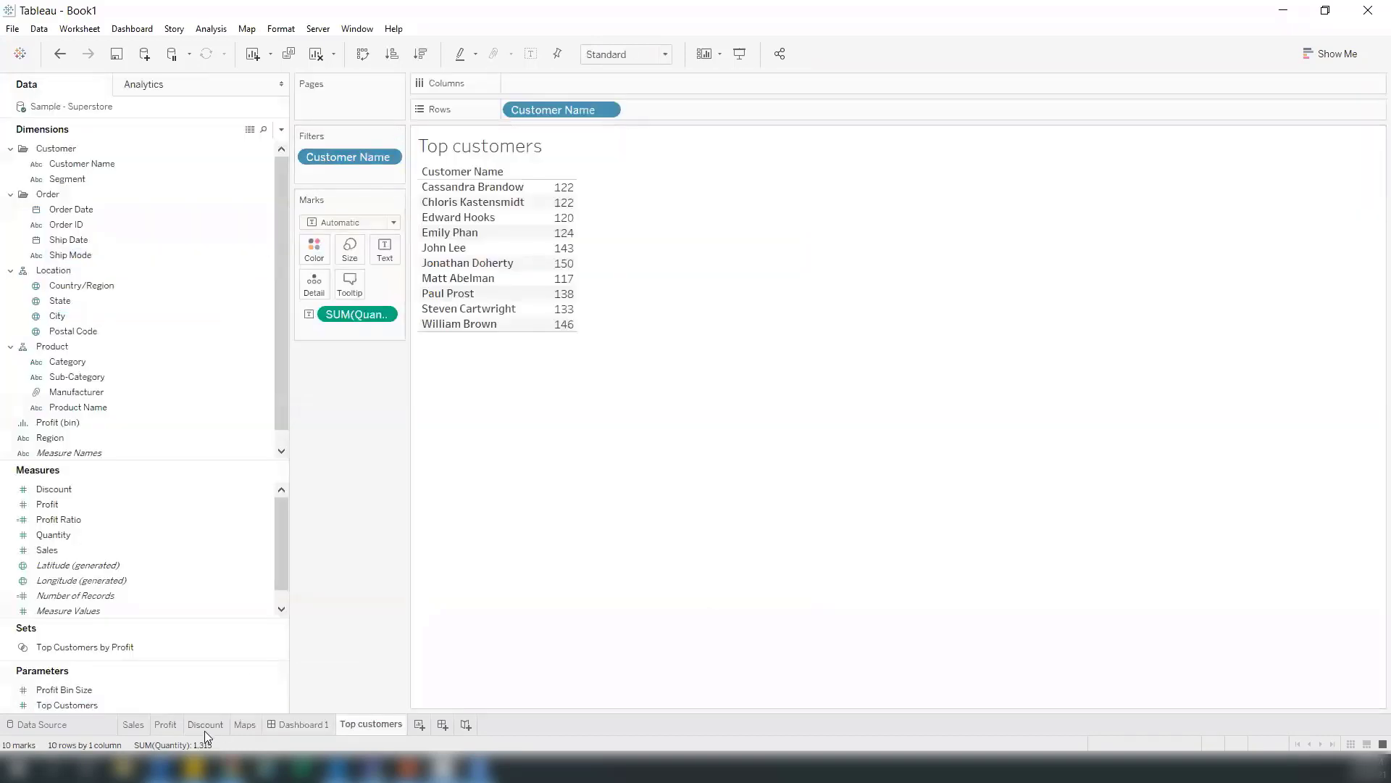
pyautogui.click(305, 724)
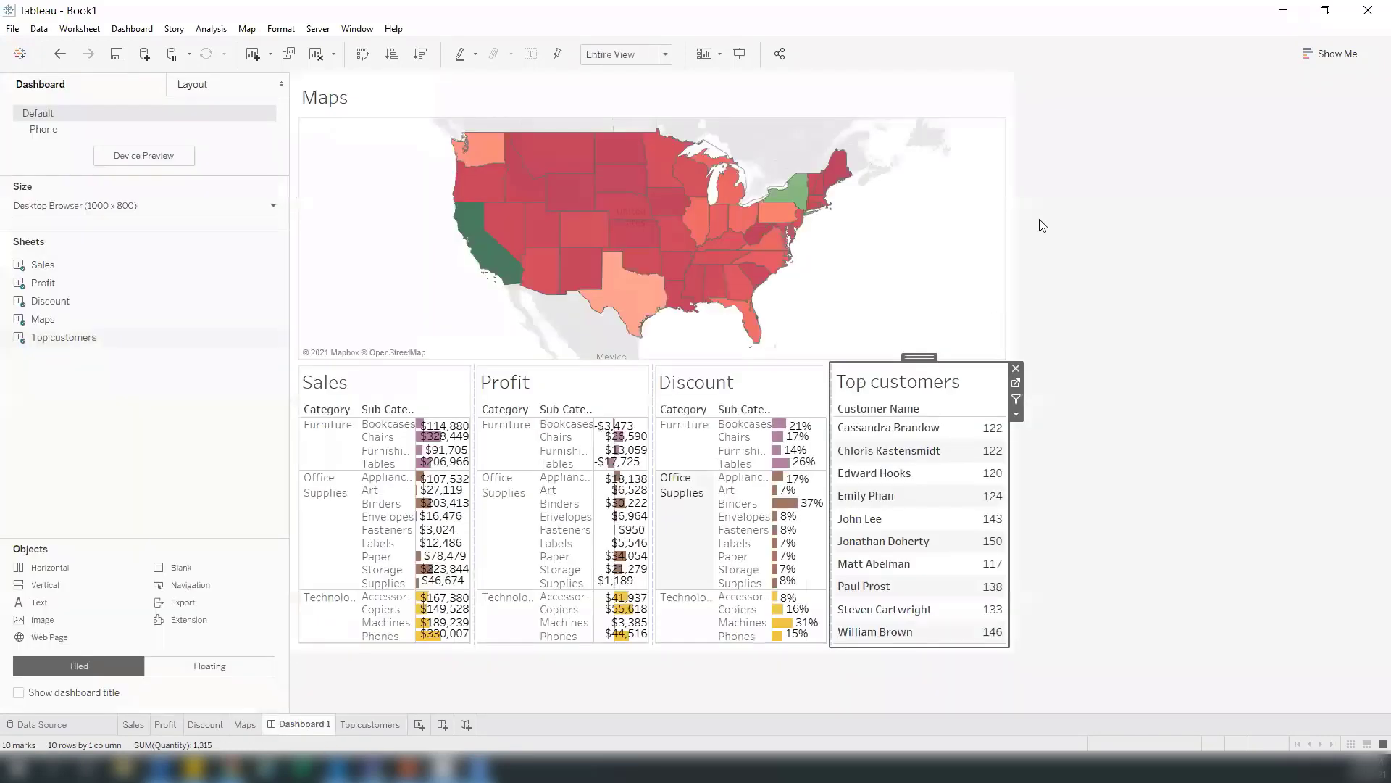
# Step: Check that the dashboard's generated filter action runs on Select from Maps and includes Top customers among its target sheets
pyautogui.click(965, 252)
pyautogui.click(132, 28)
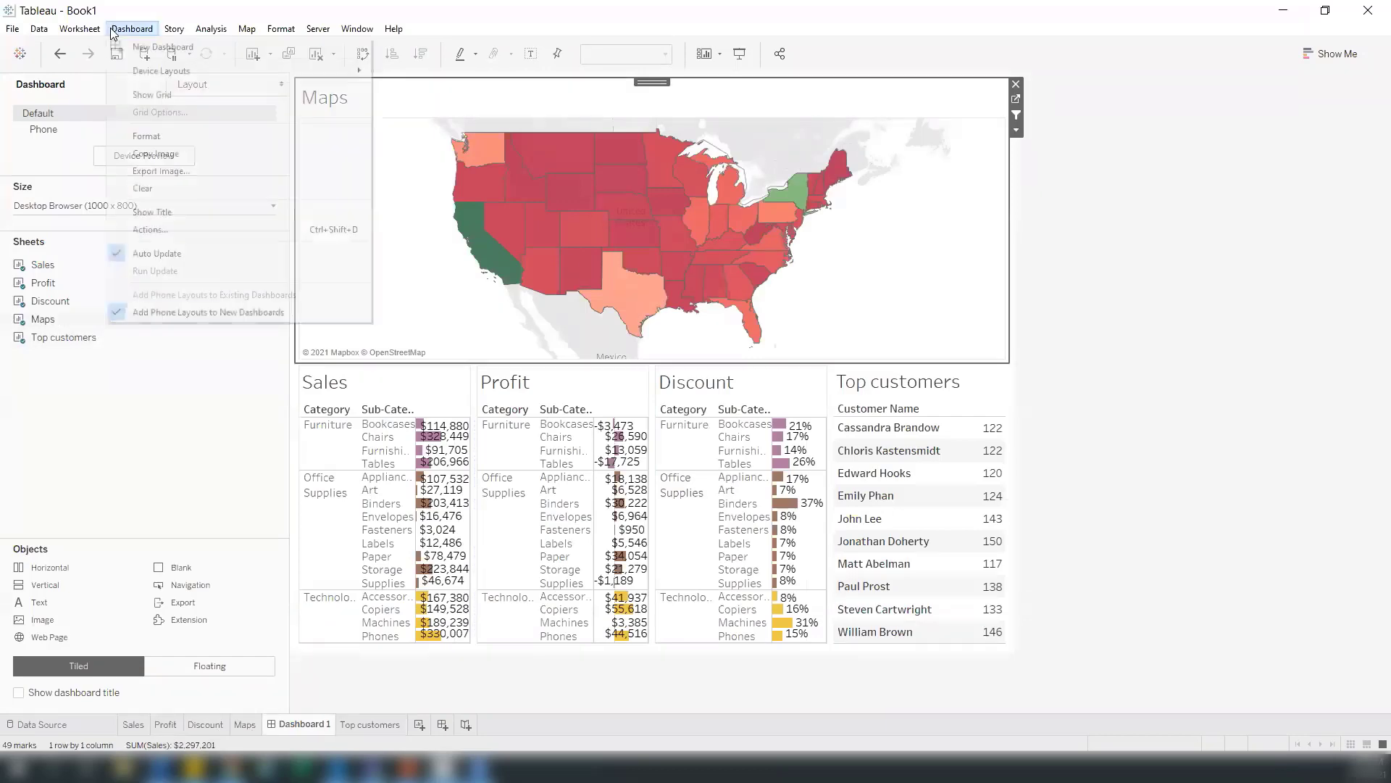
pyautogui.click(150, 229)
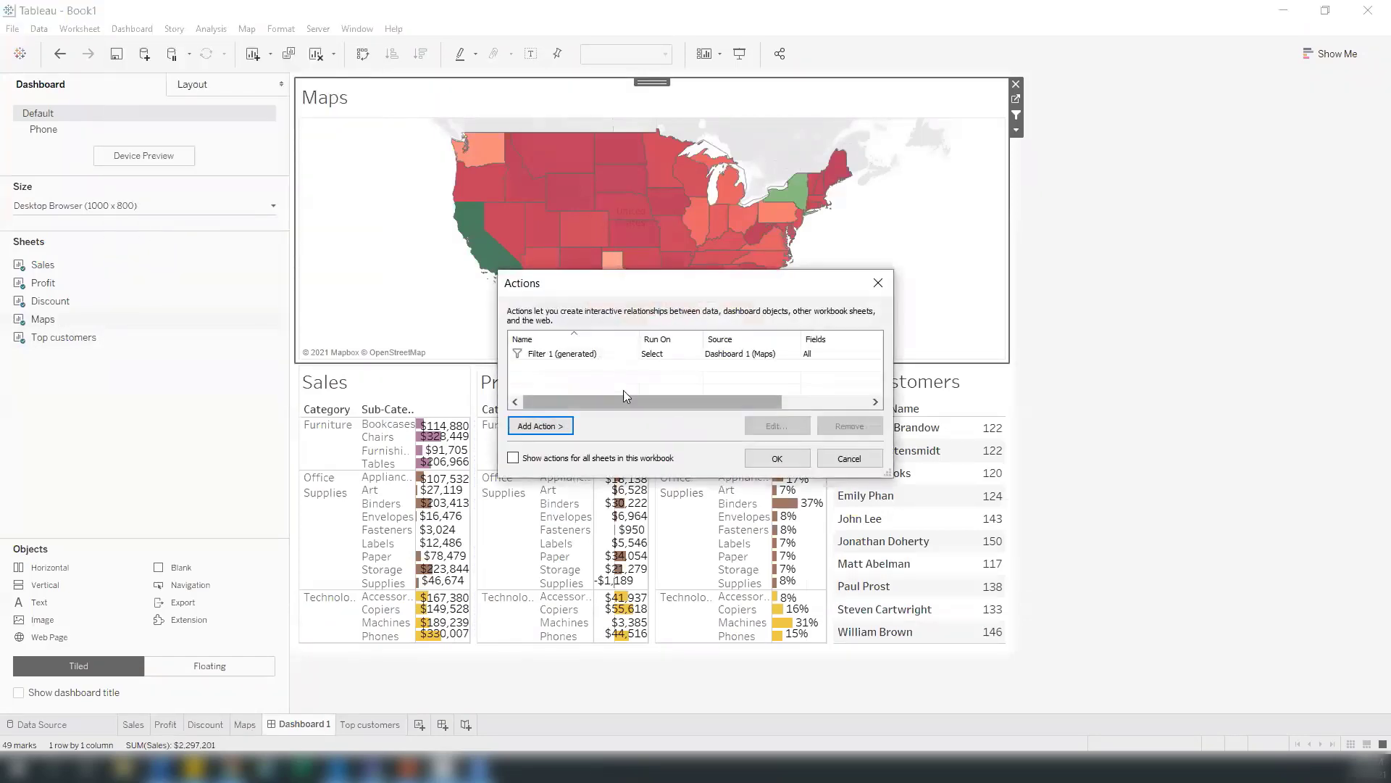
pyautogui.click(605, 355)
pyautogui.click(777, 425)
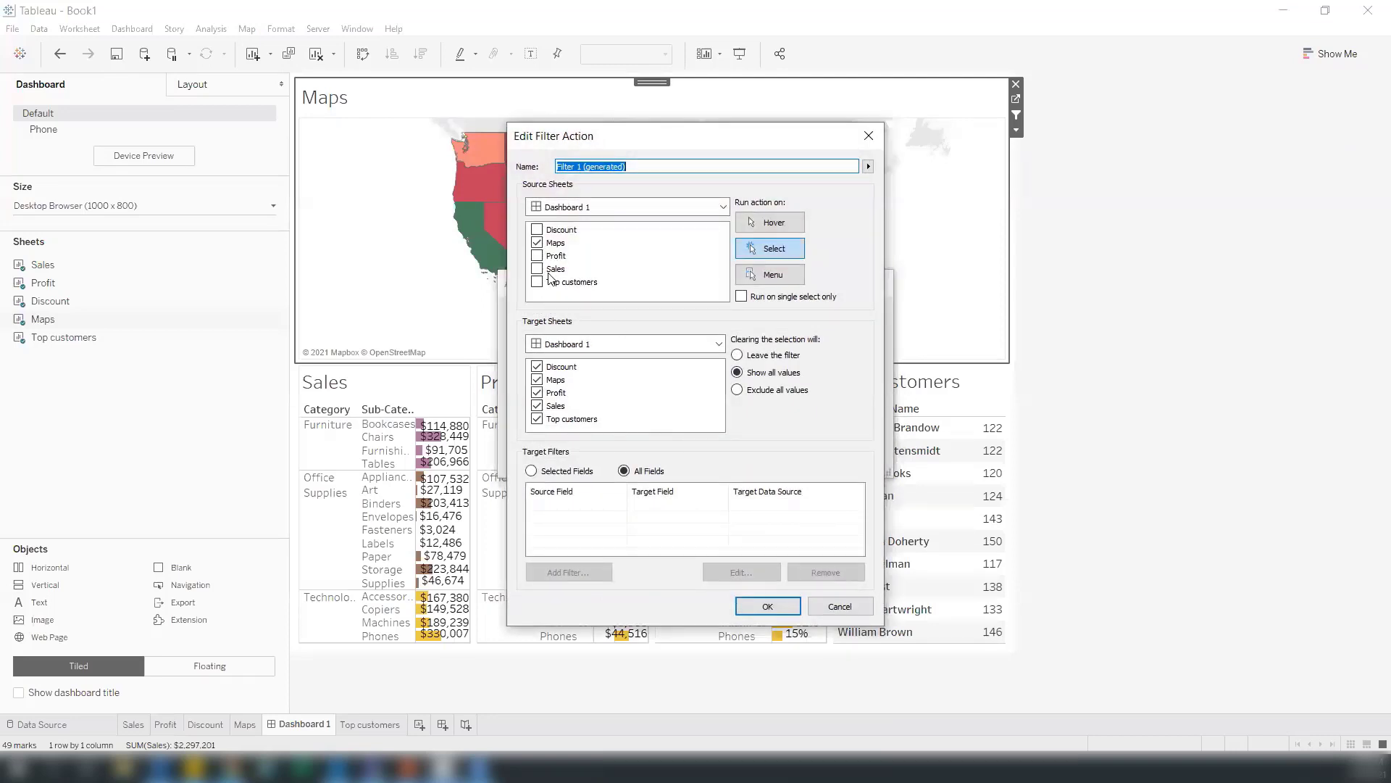
pyautogui.click(769, 223)
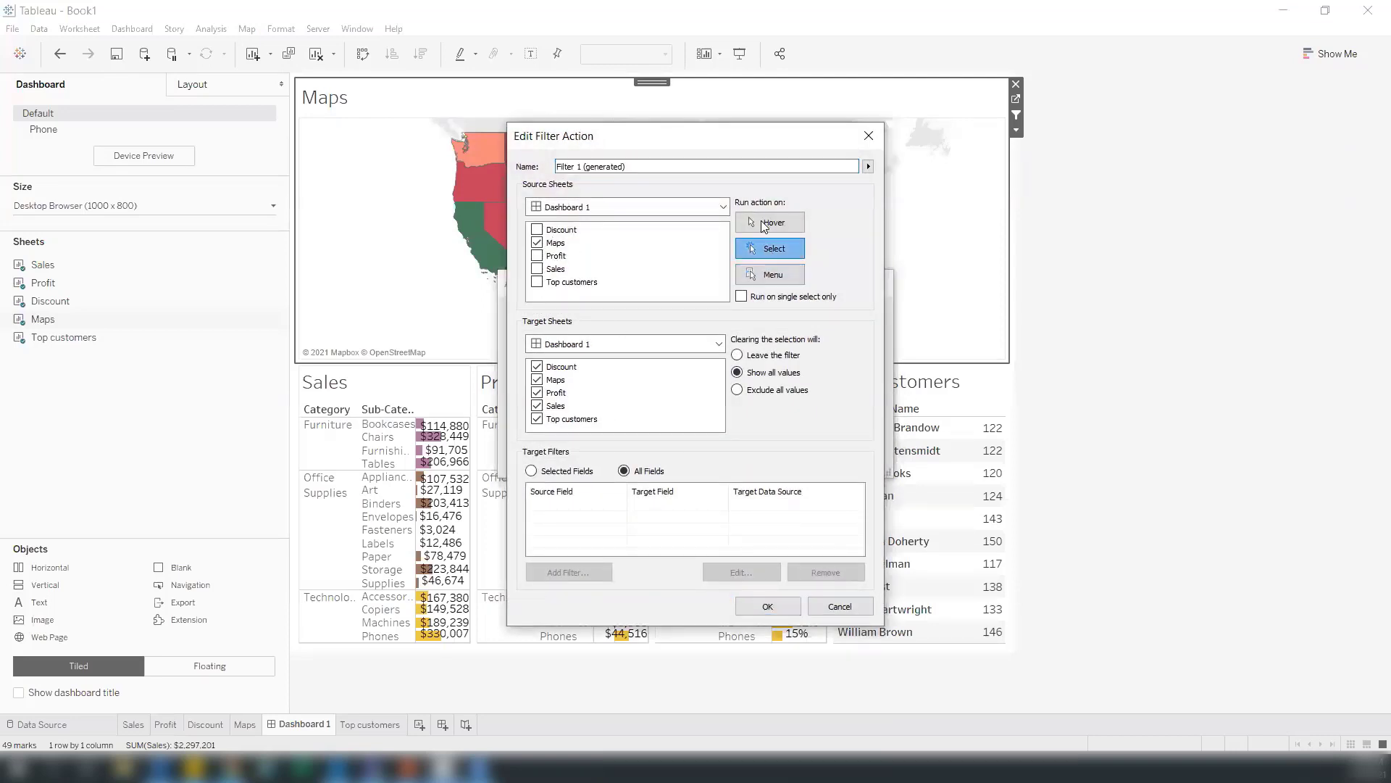
pyautogui.click(769, 246)
pyautogui.click(565, 420)
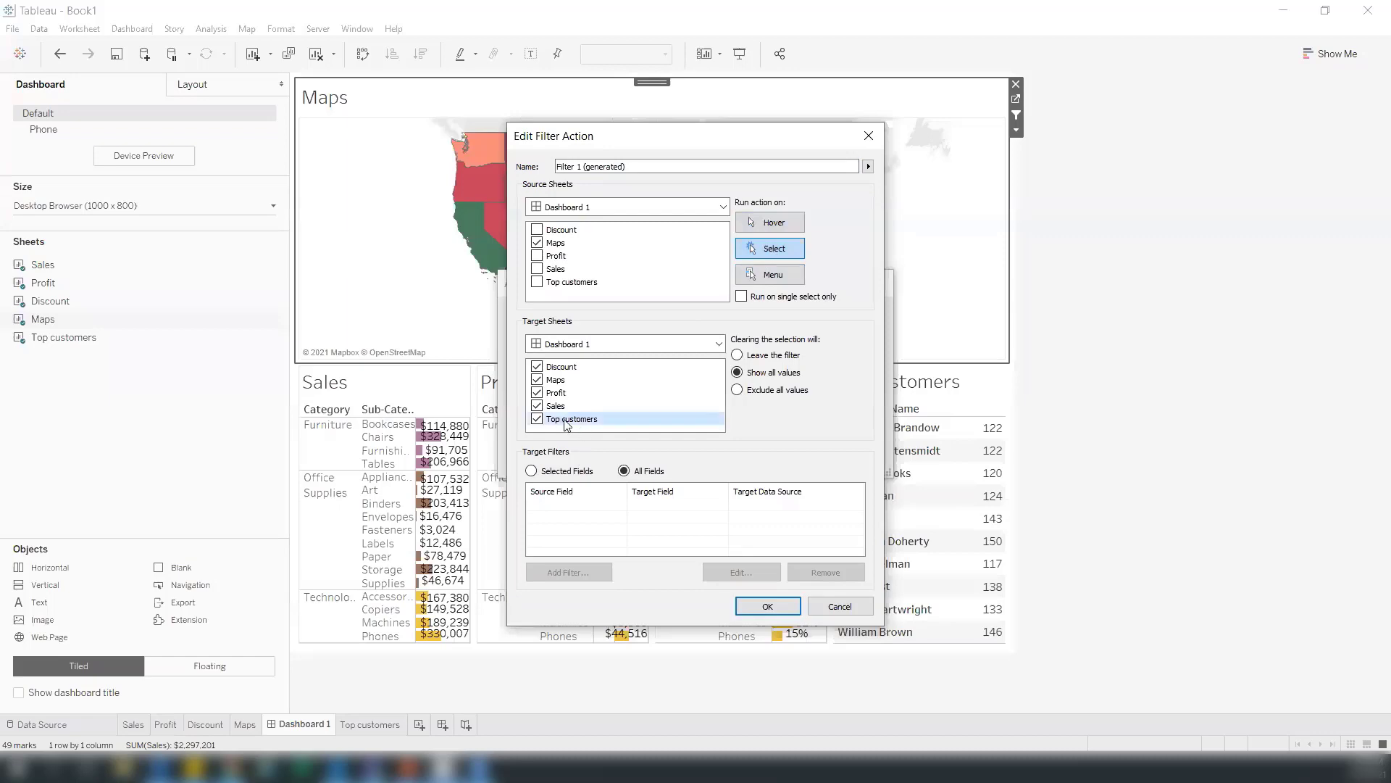
pyautogui.click(766, 606)
pyautogui.click(783, 460)
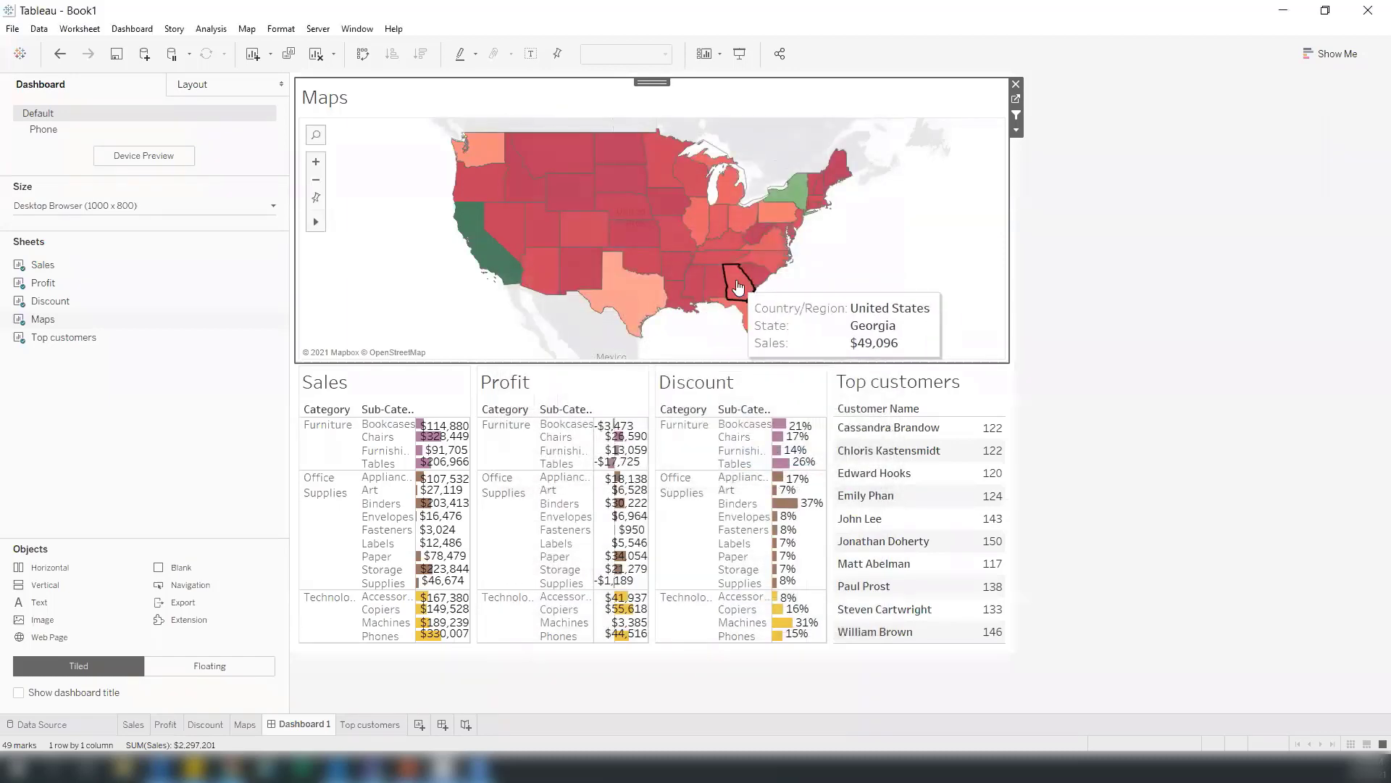
# Step: Test the map filter by selecting and deselecting Georgia, and select California
pyautogui.click(738, 288)
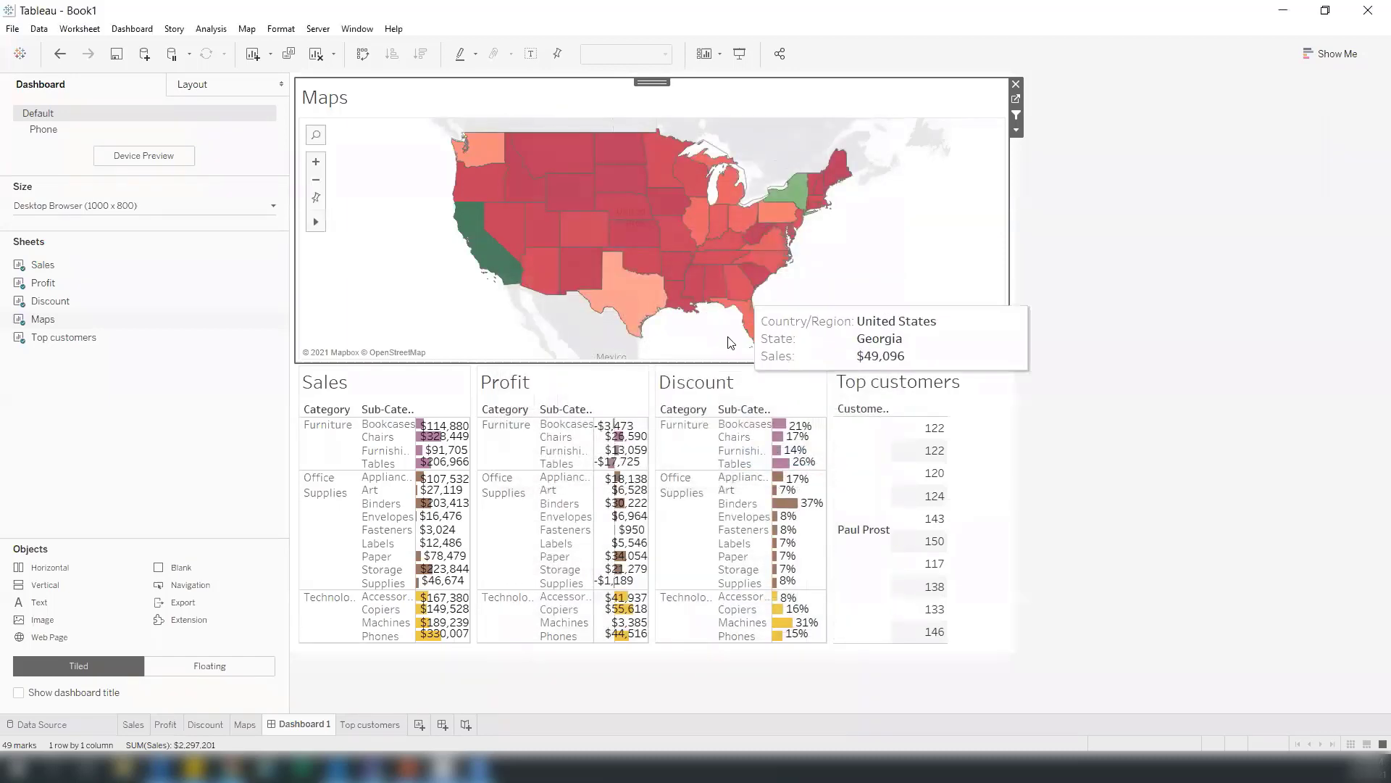
pyautogui.click(736, 285)
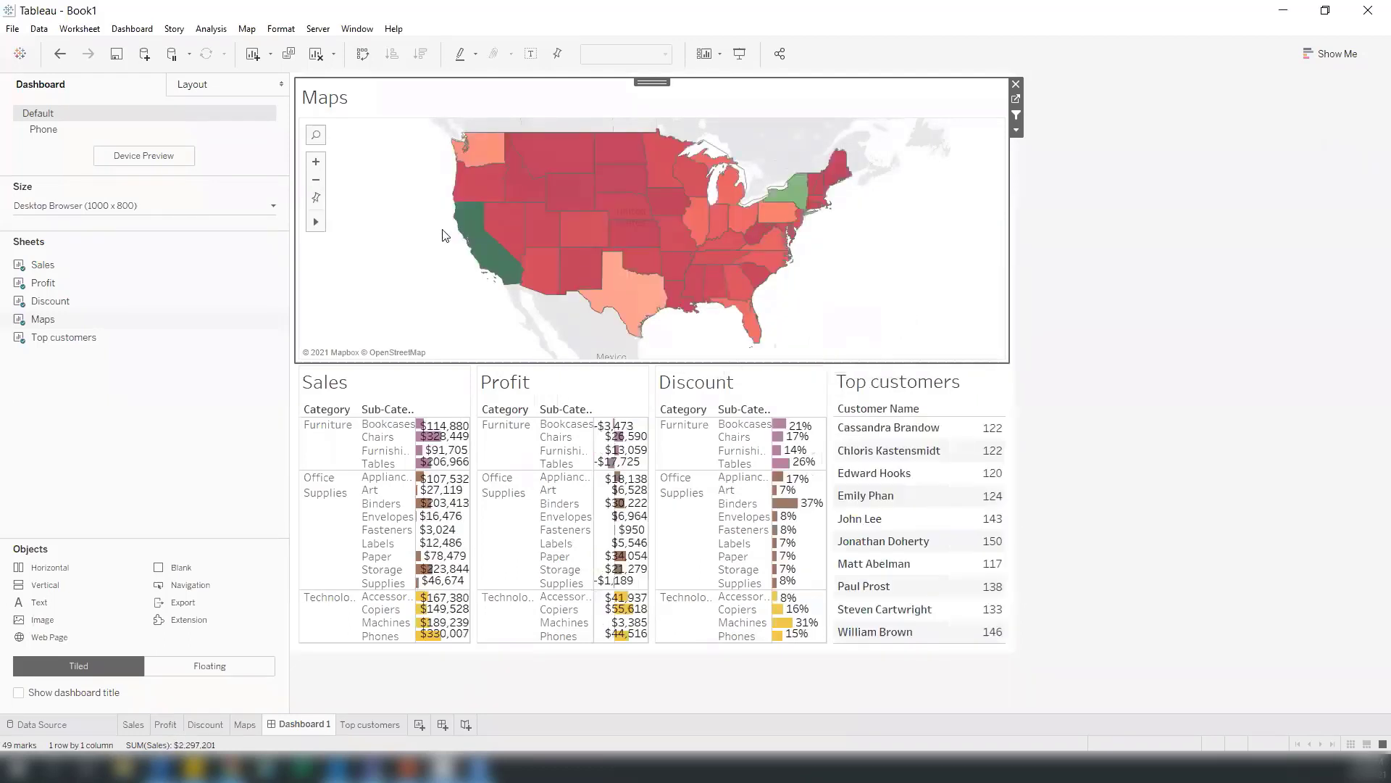
pyautogui.click(499, 257)
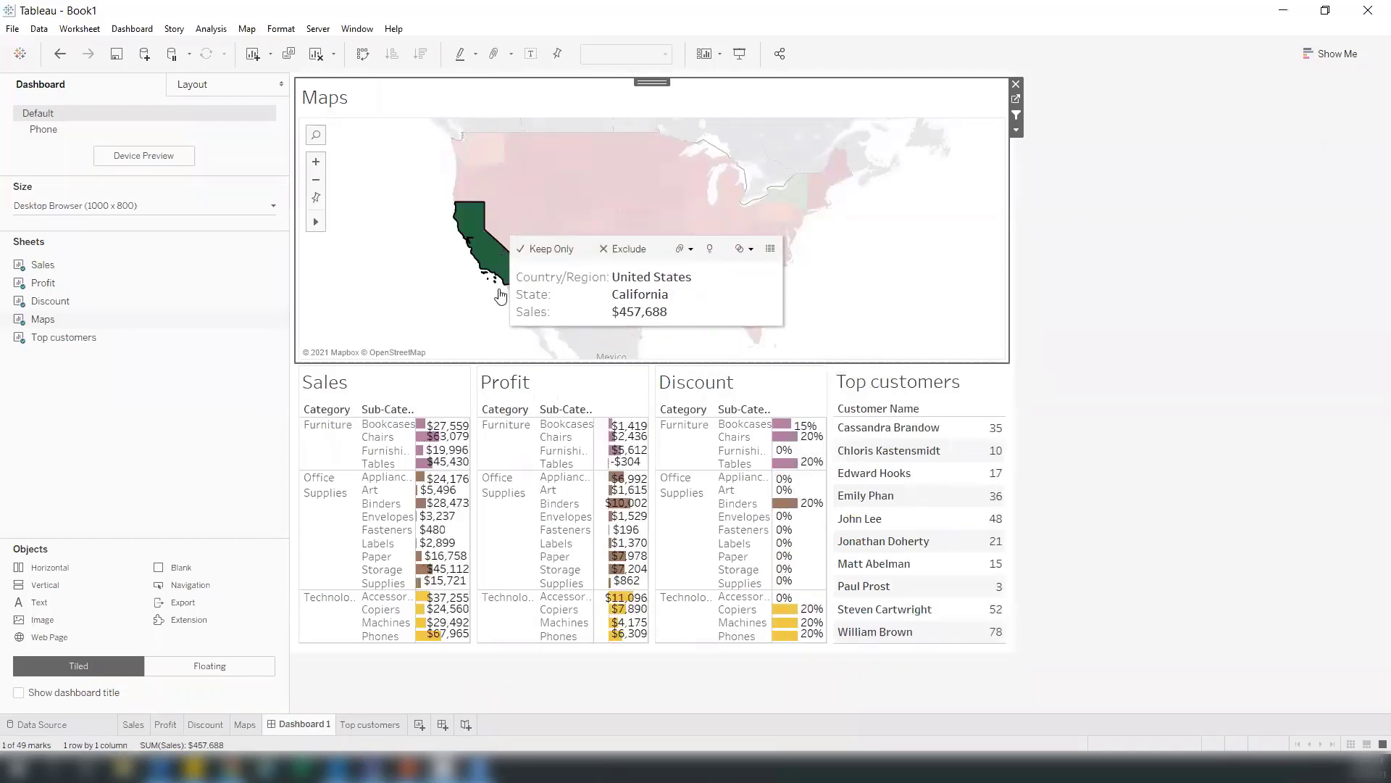
# Step: Add the map's Action filter to context on the Top customers worksheet and return to Dashboard 1
pyautogui.click(1007, 391)
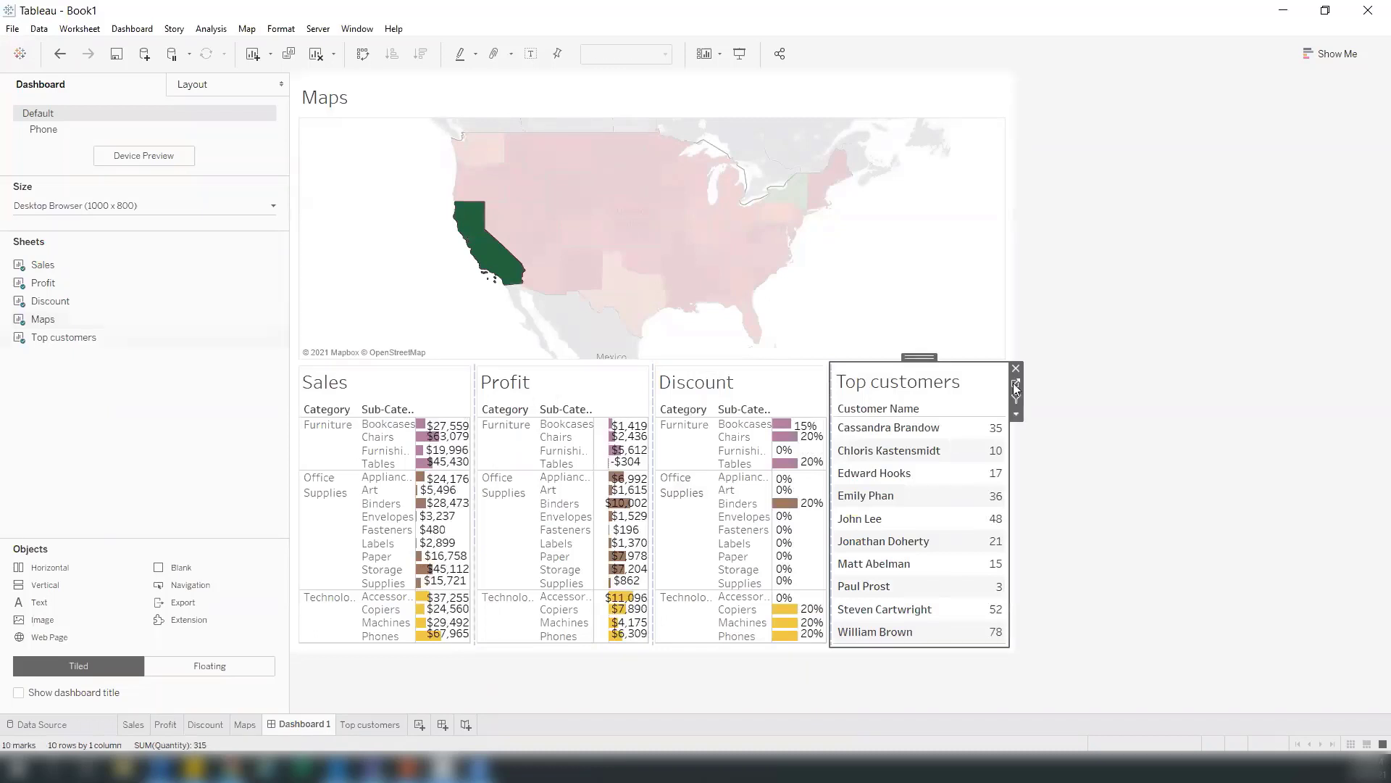
pyautogui.click(1016, 385)
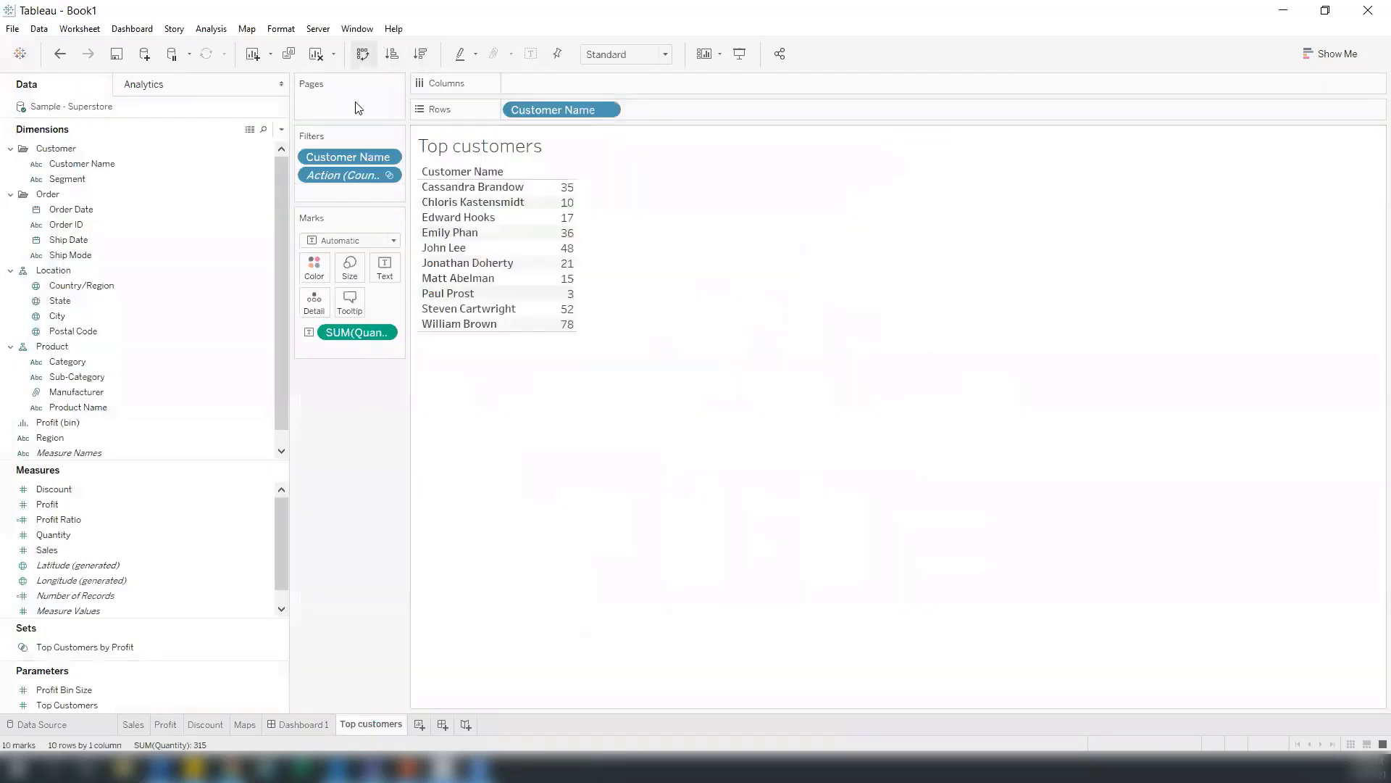
pyautogui.click(390, 177)
pyautogui.click(376, 250)
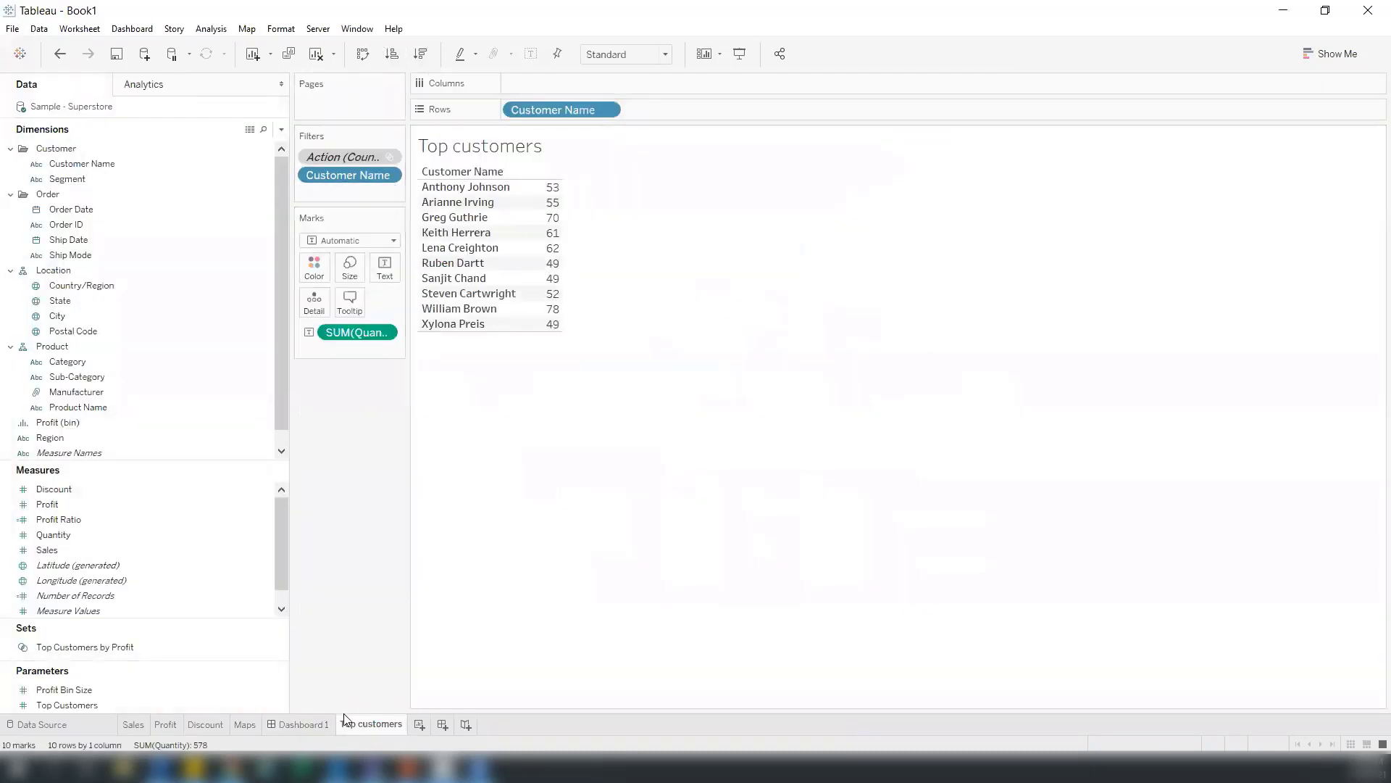
pyautogui.click(302, 721)
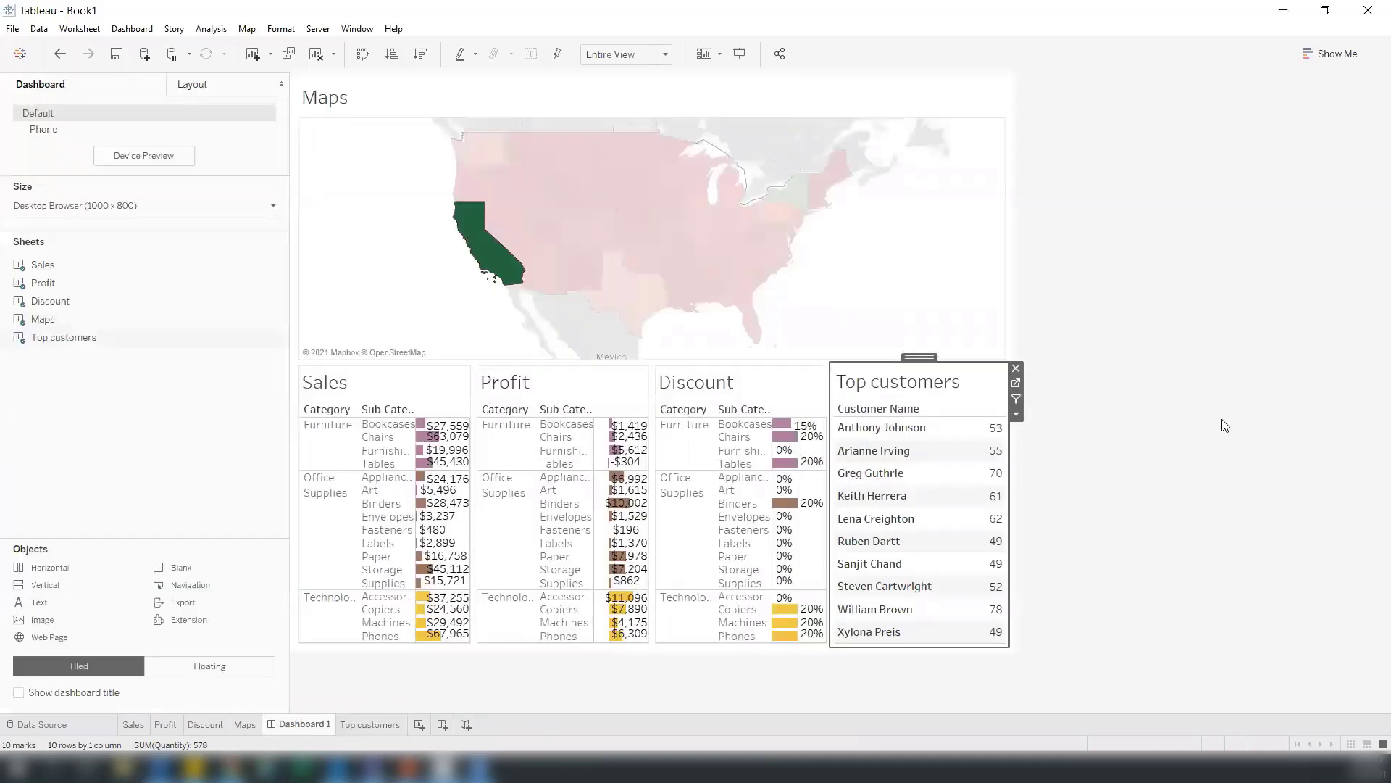
# Step: Test the Top customers list against the map by selecting New York, and clear the selection
pyautogui.moveTo(512, 271)
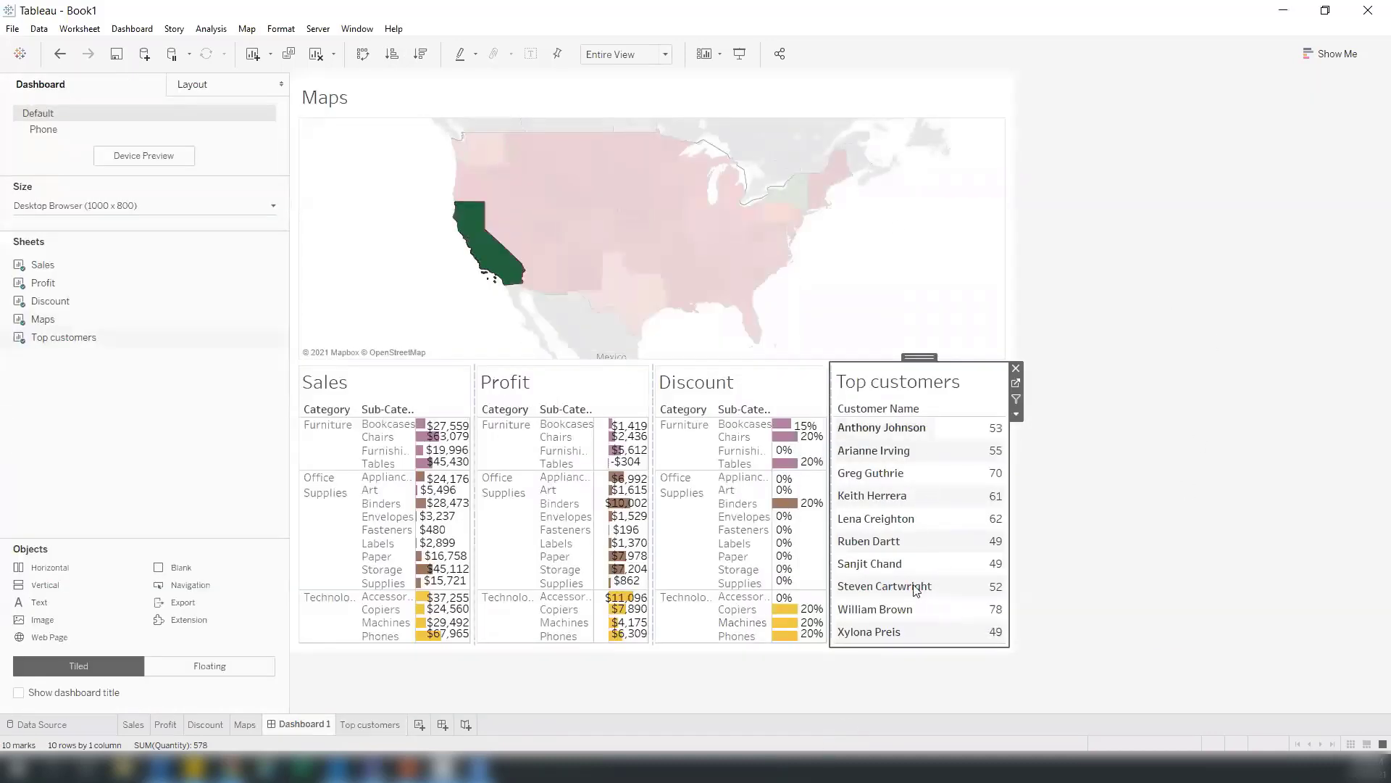
pyautogui.click(507, 265)
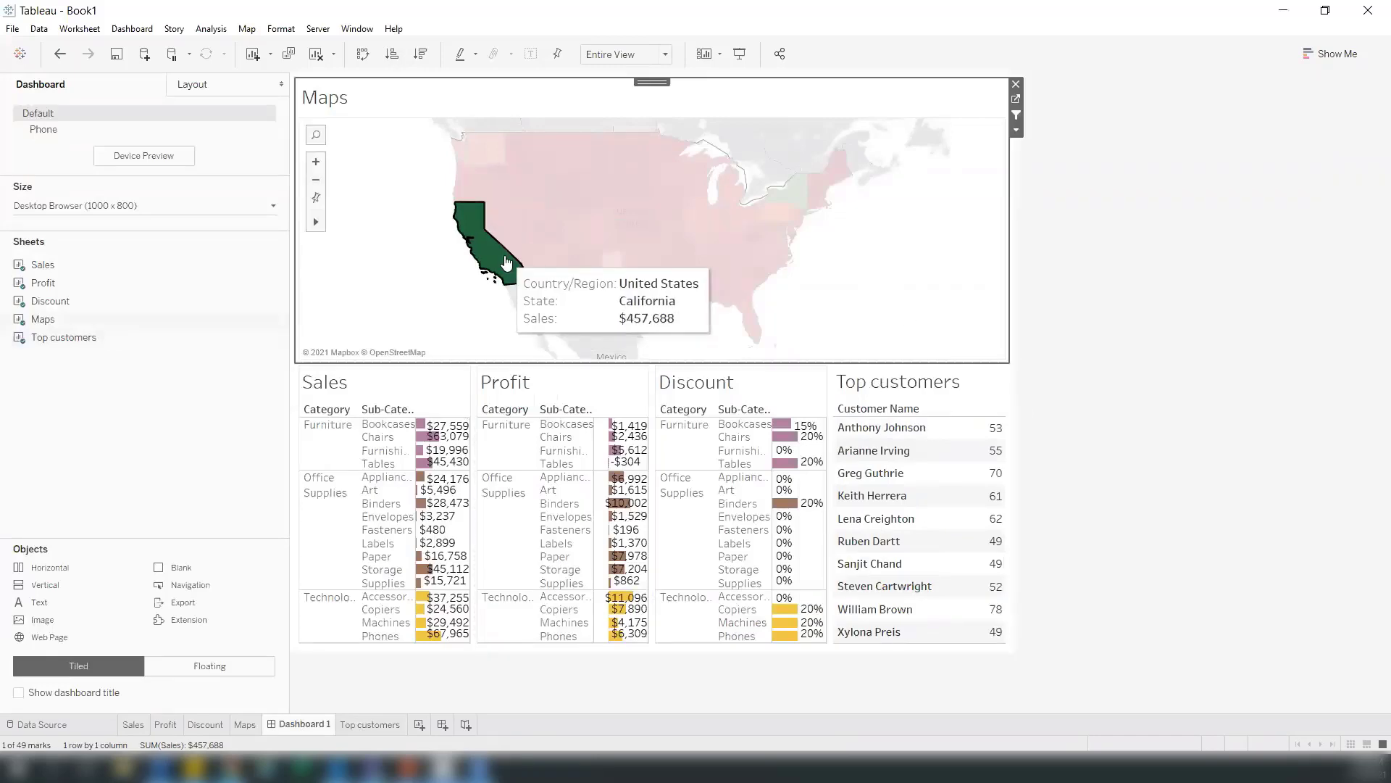
pyautogui.click(797, 196)
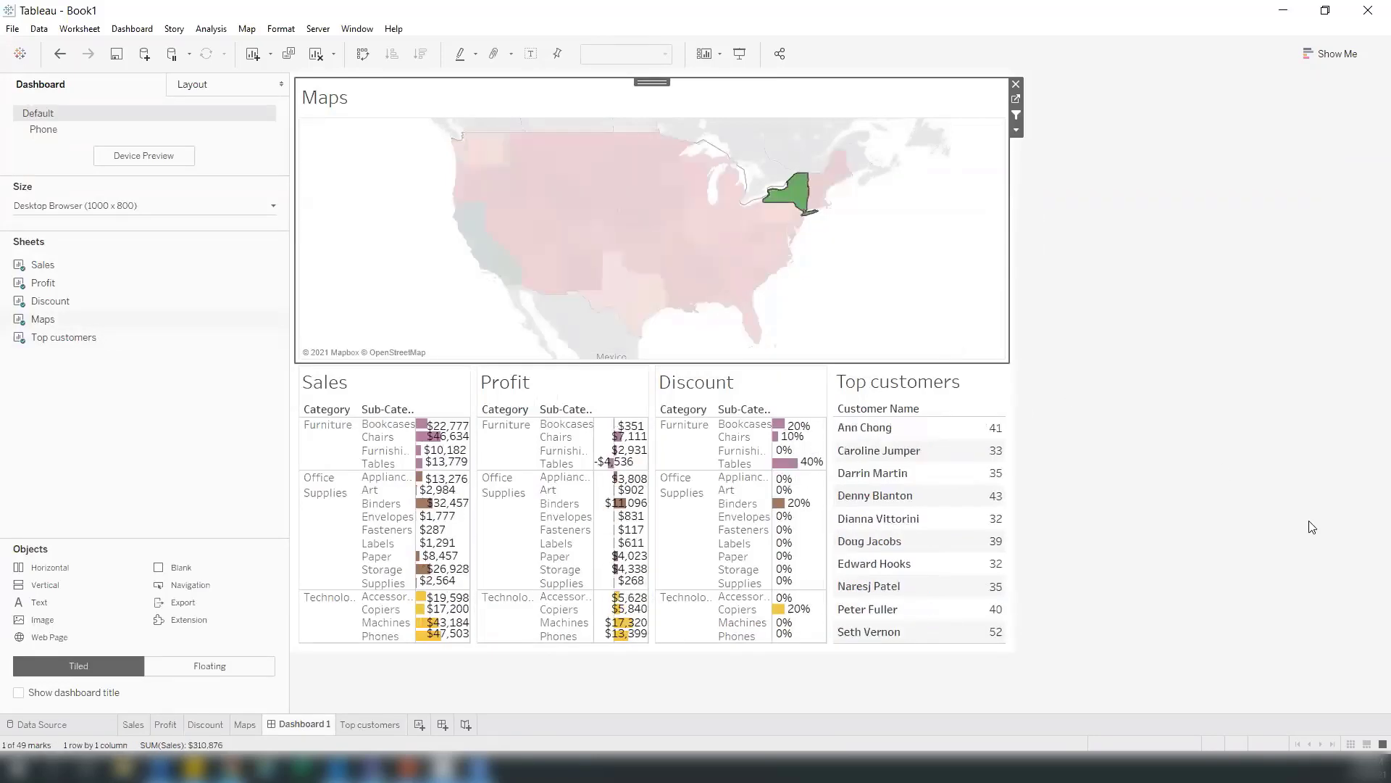
pyautogui.click(796, 190)
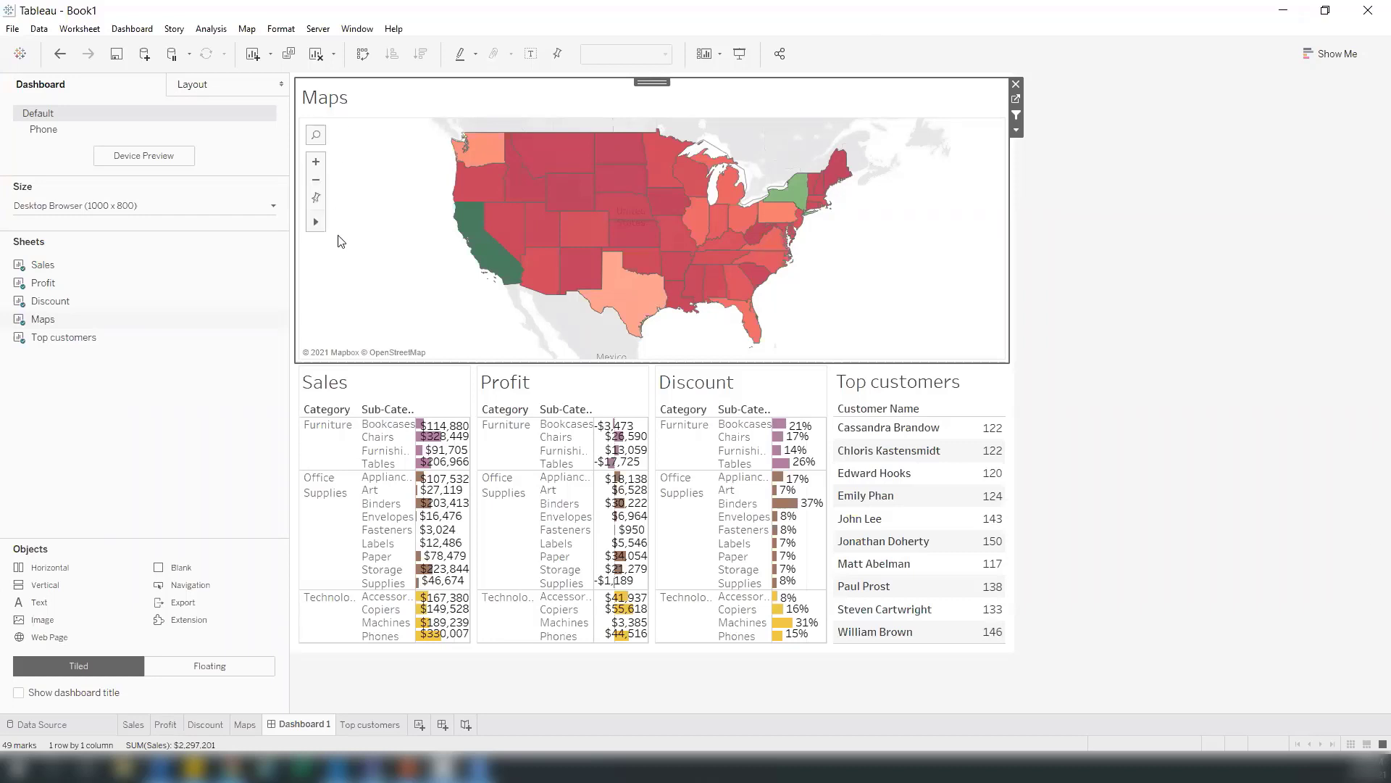
pyautogui.click(1095, 375)
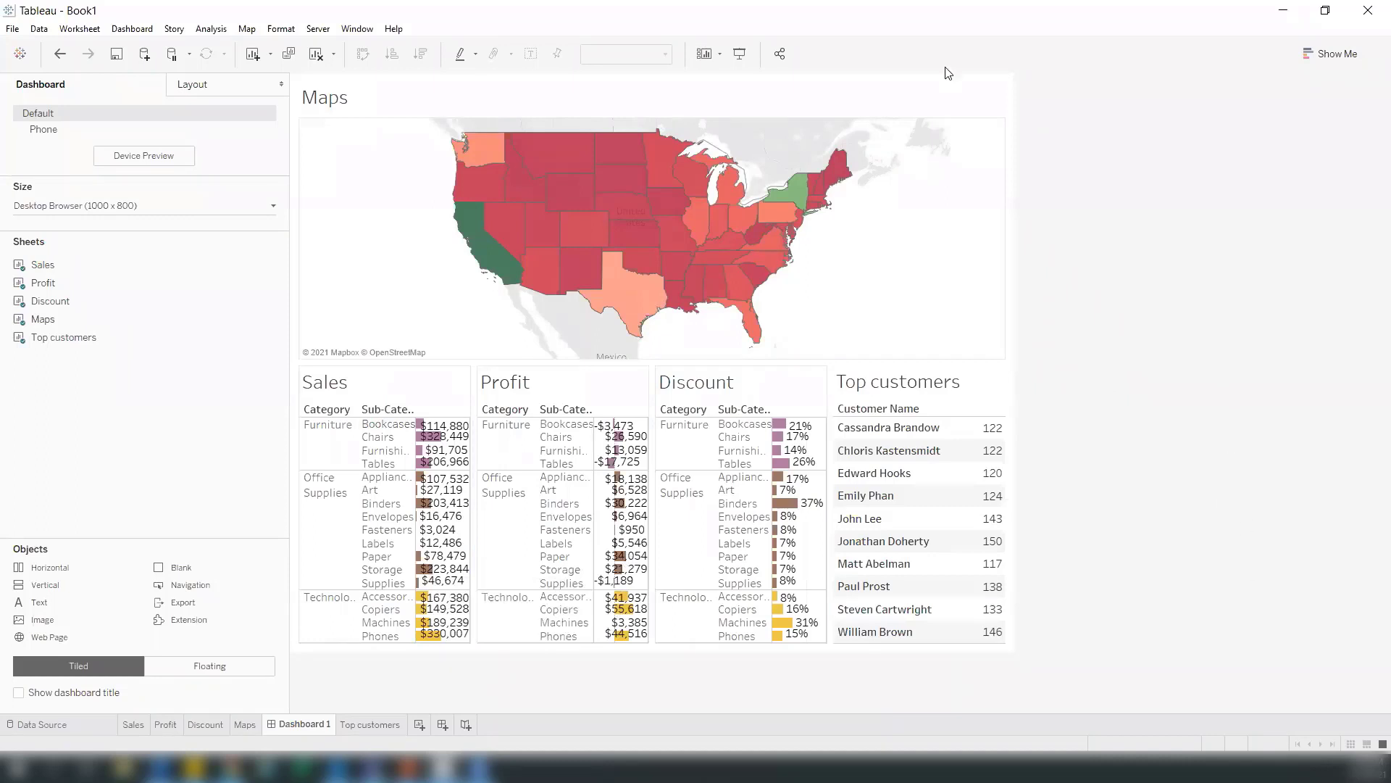
pyautogui.click(317, 29)
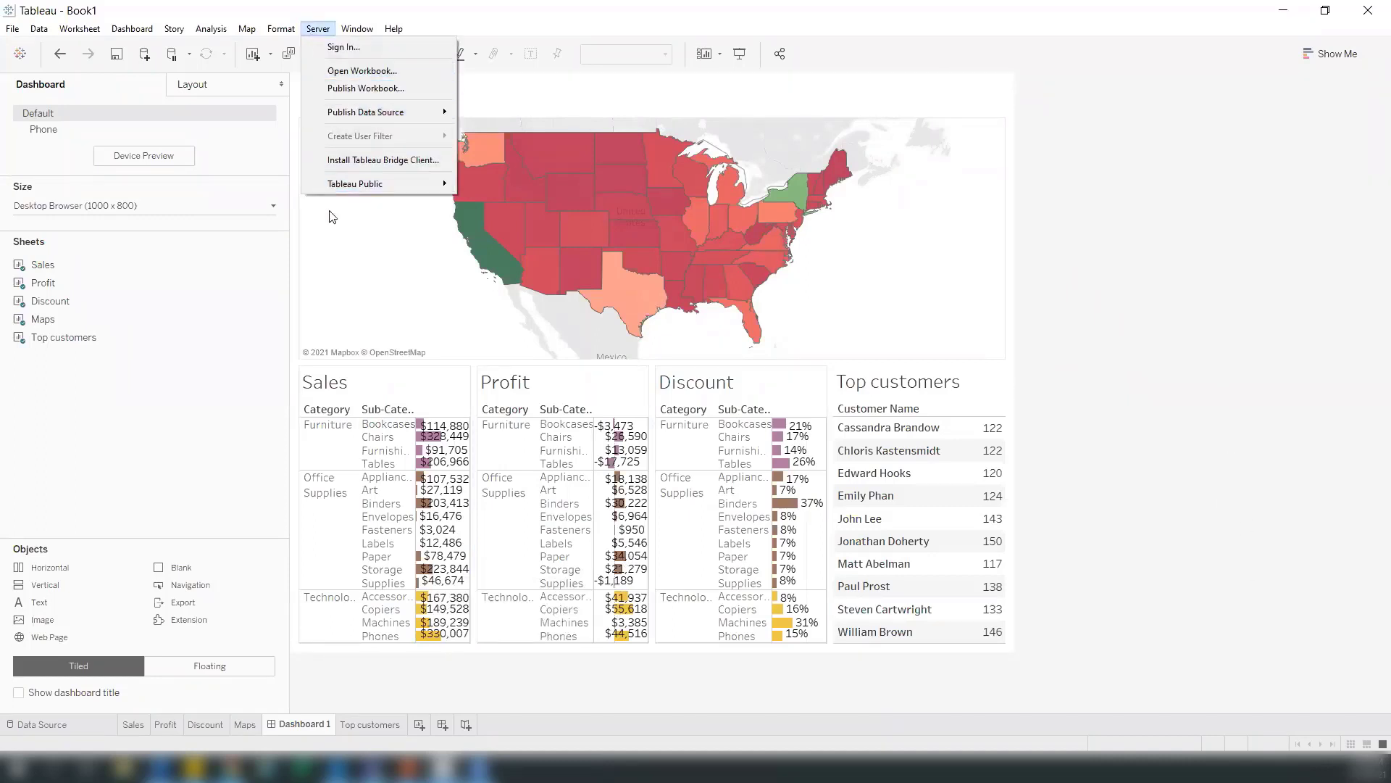
pyautogui.click(351, 49)
pyautogui.click(383, 433)
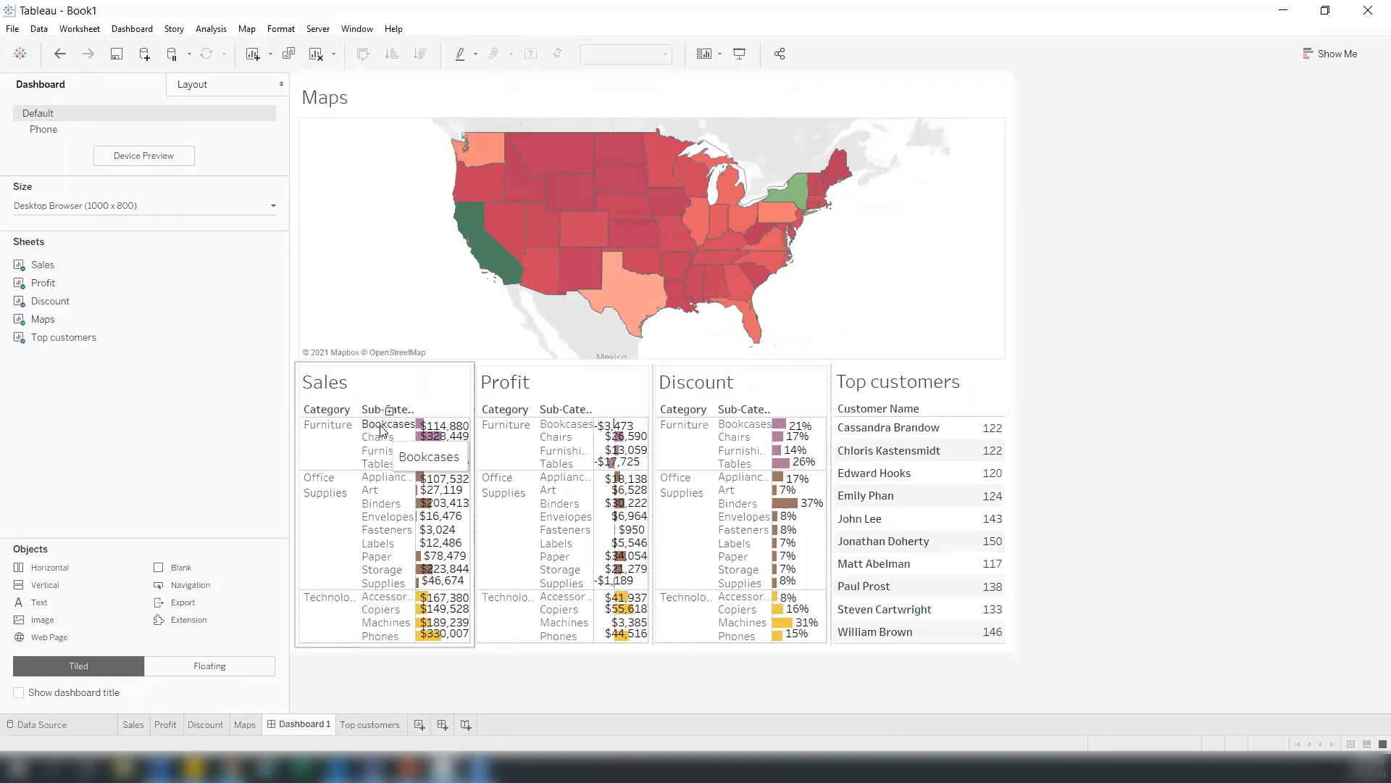
pyautogui.click(714, 521)
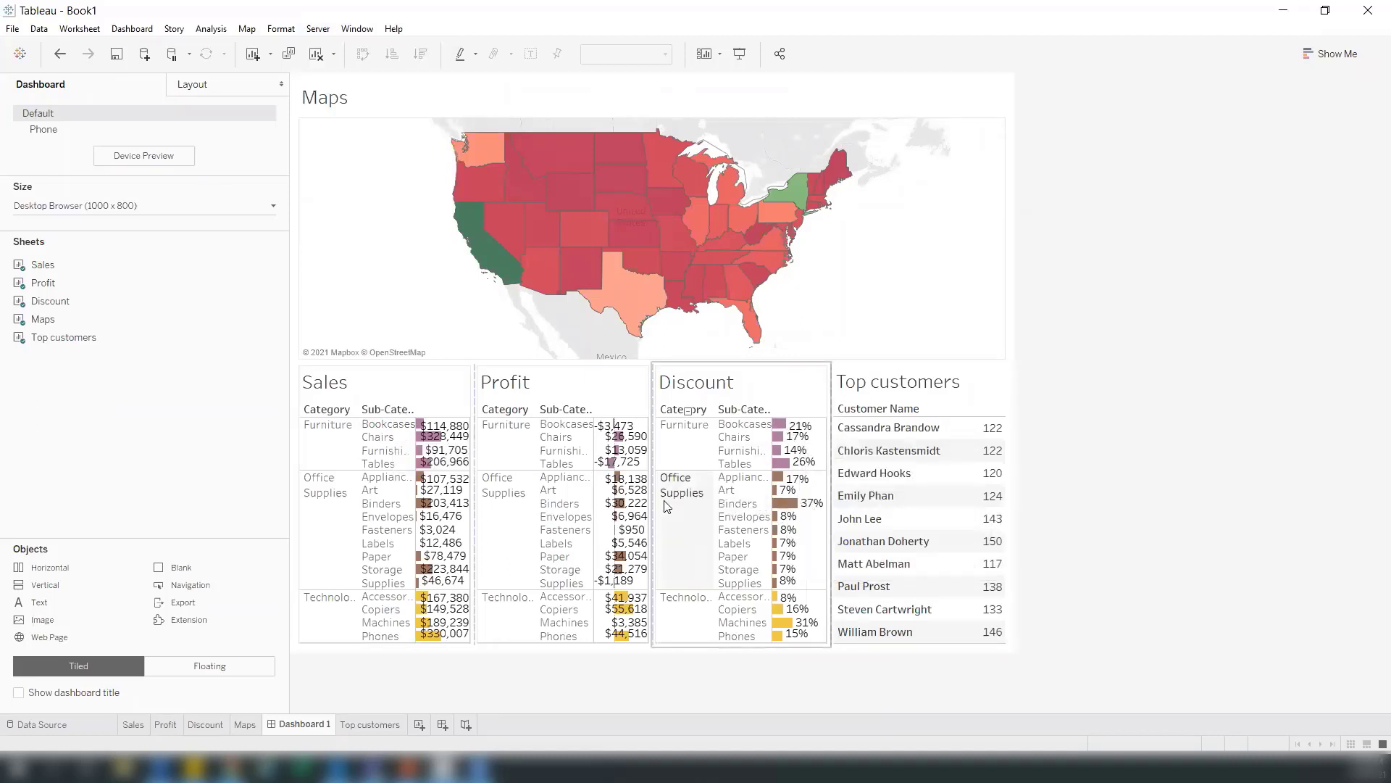
pyautogui.click(412, 518)
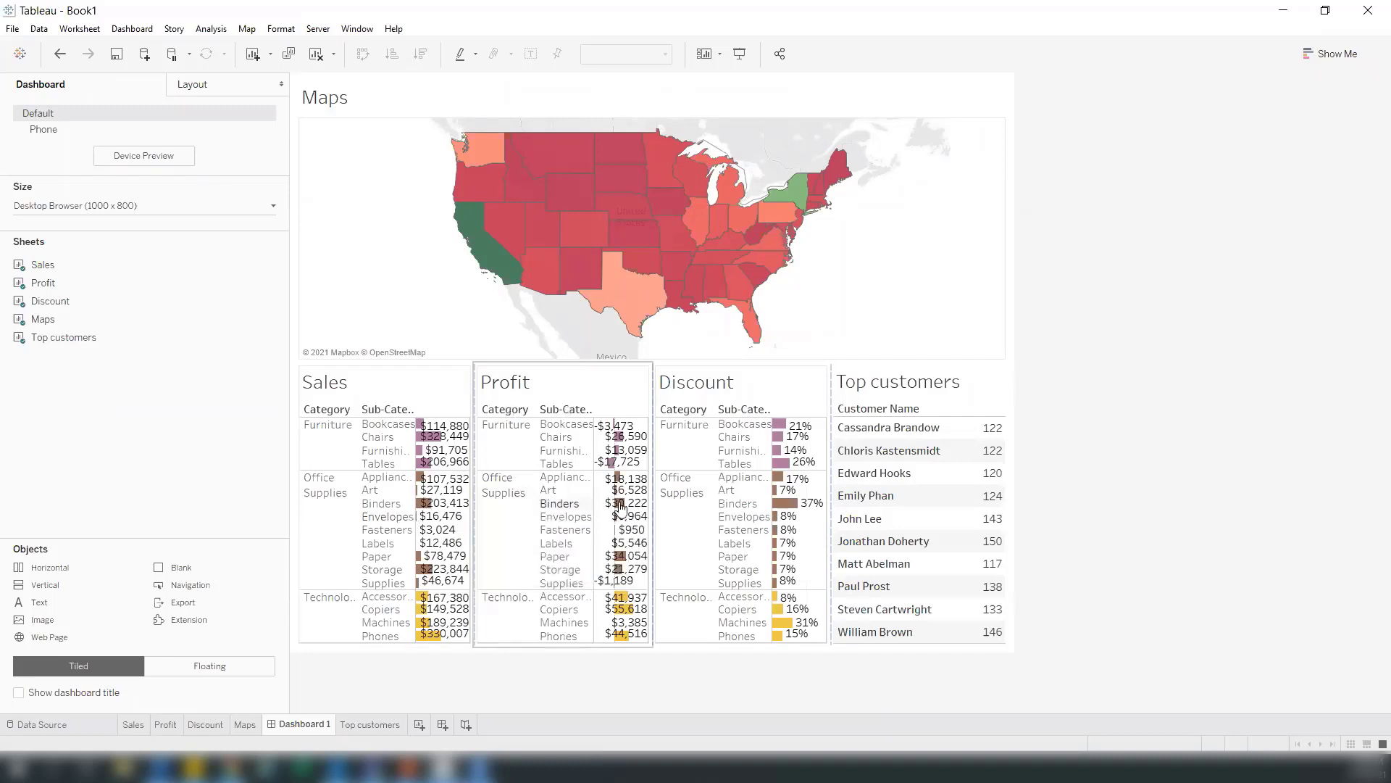
pyautogui.moveTo(797, 503)
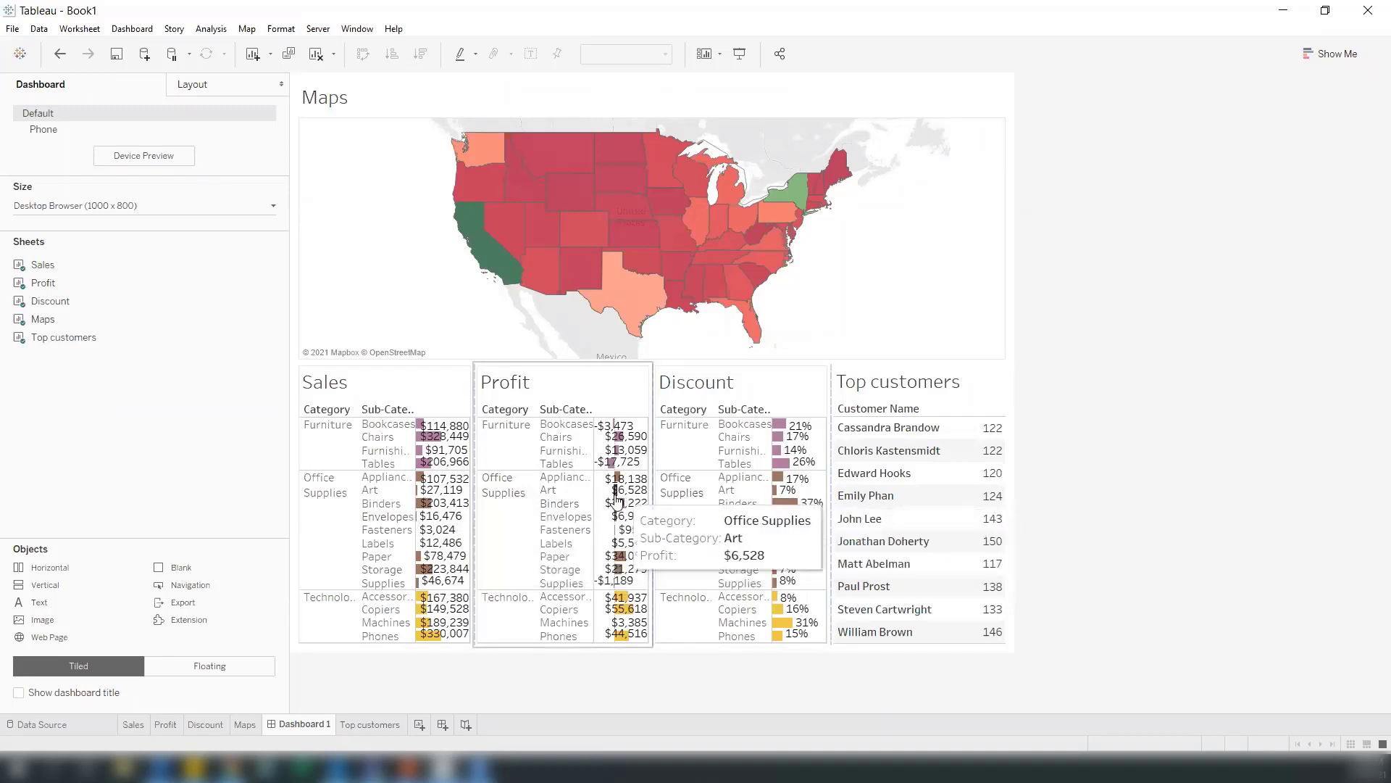
pyautogui.moveTo(628, 506)
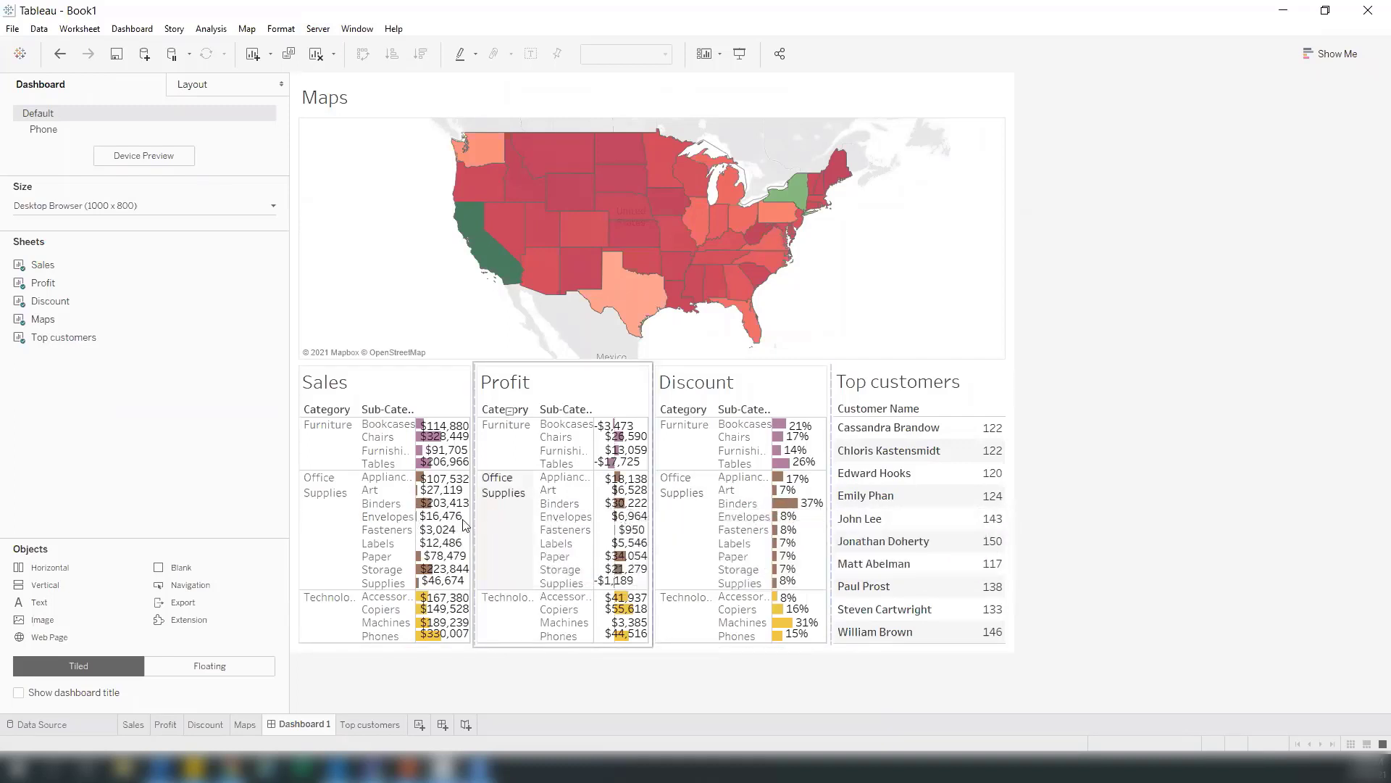
pyautogui.moveTo(443, 509)
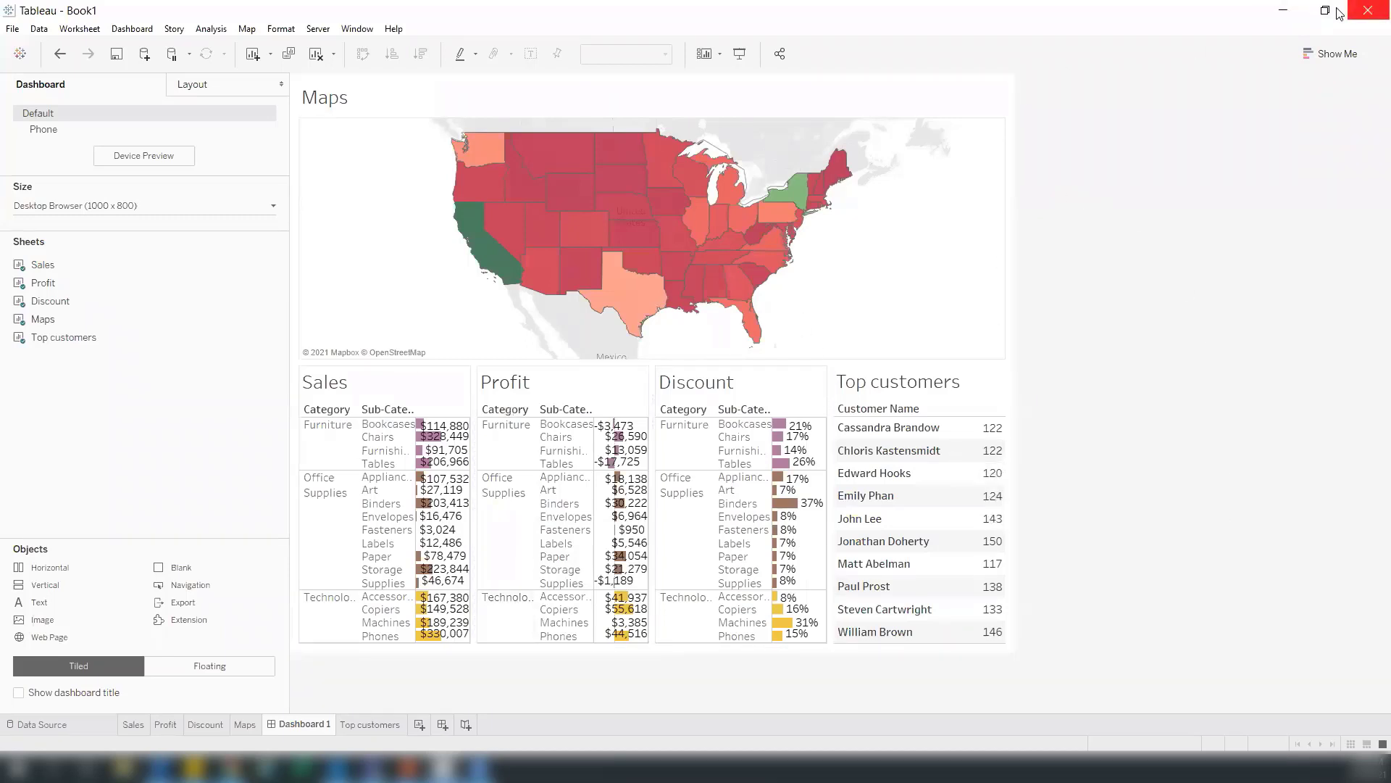
pyautogui.click(1283, 10)
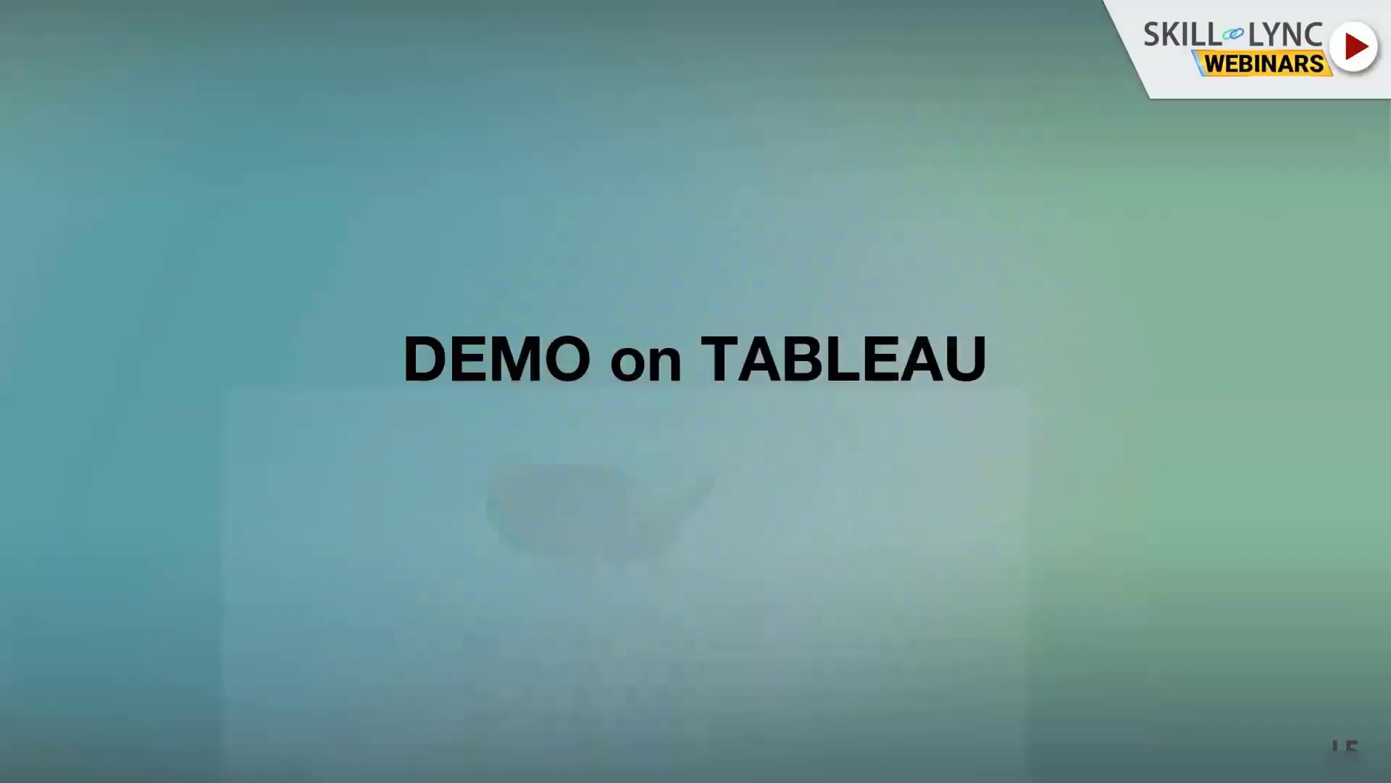
pyautogui.click(608, 352)
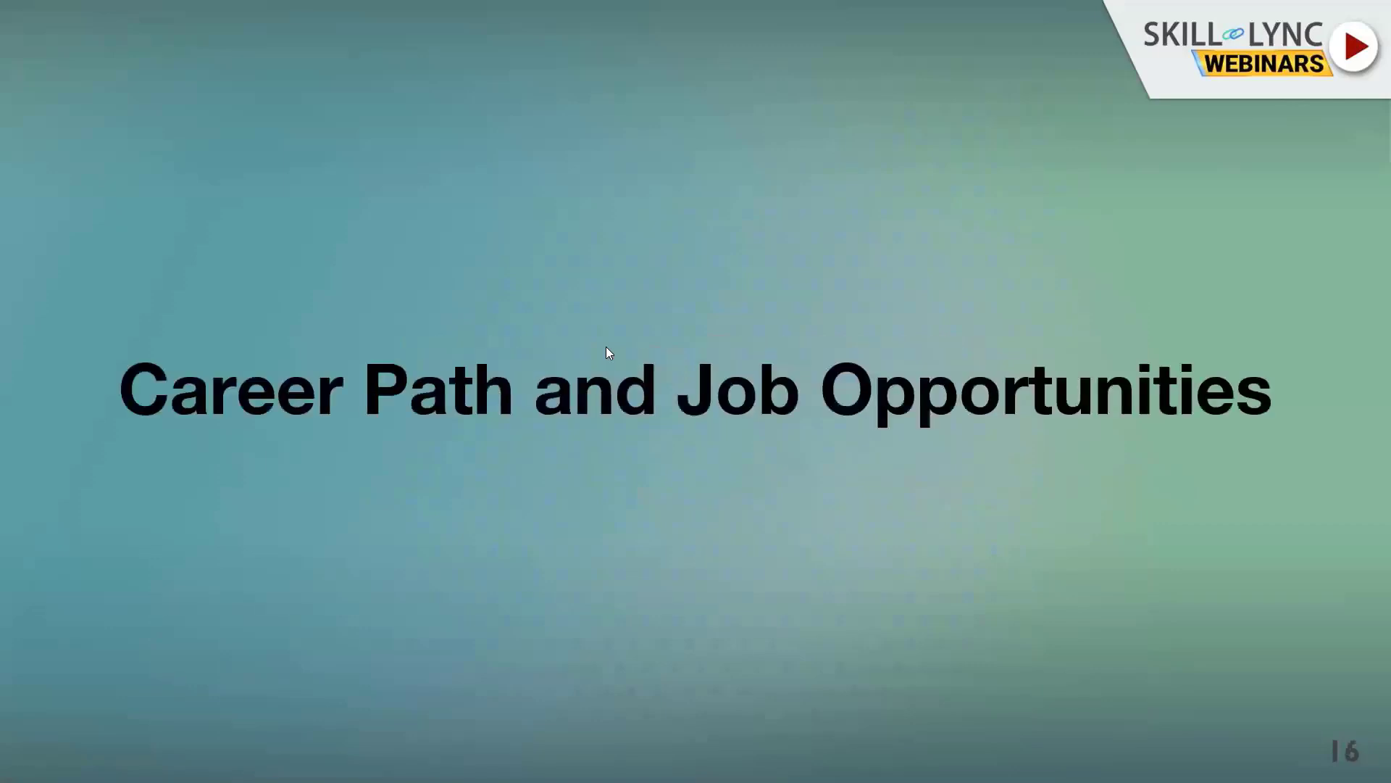
pyautogui.press('Right')
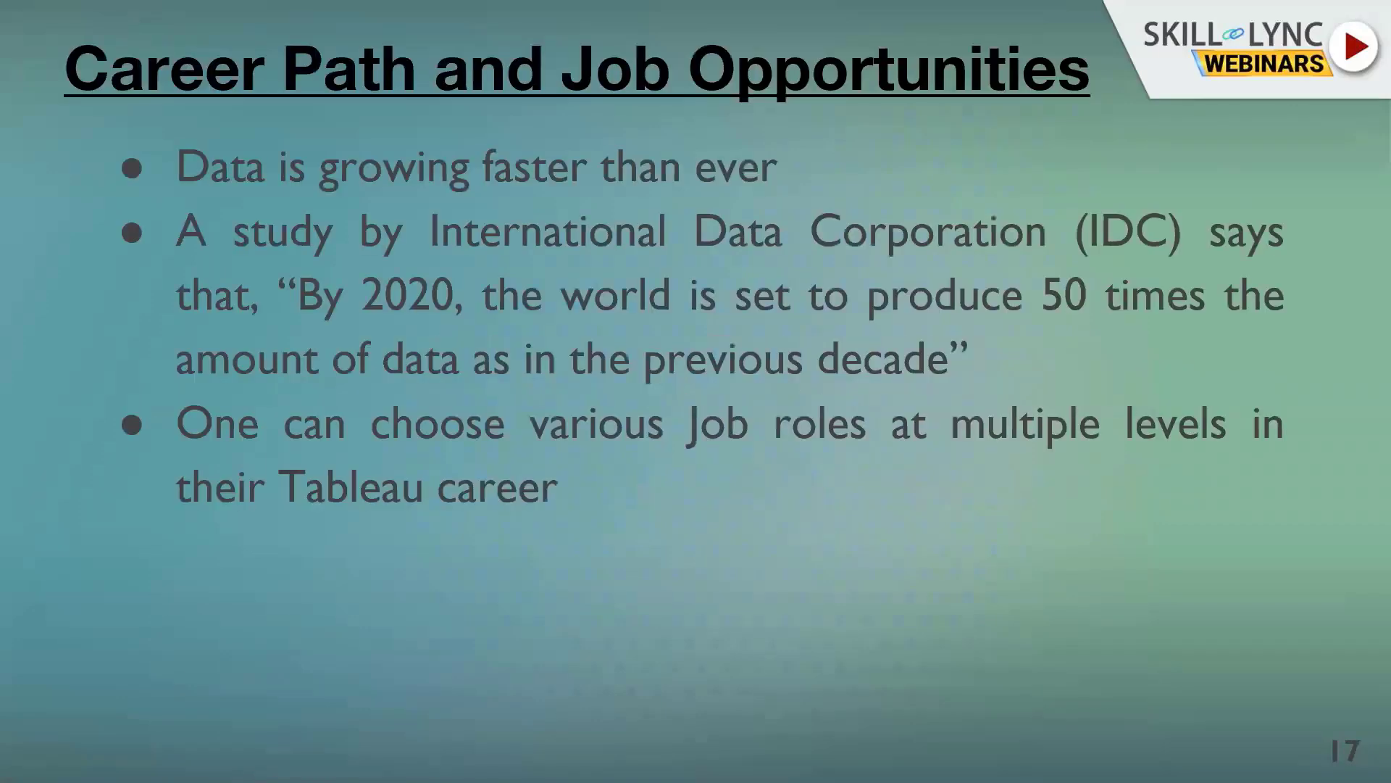